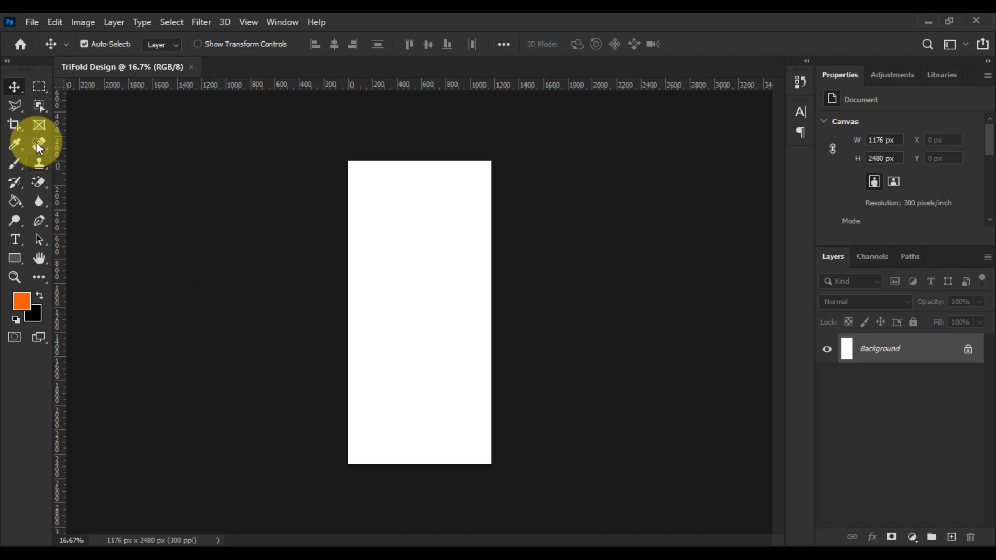
# Step: Extend the canvas to a three-panel width of 3504 px with Crop, and place vertical guides at the two fold lines
pyautogui.moveTo(500, 303); pyautogui.dragTo(636, 306)
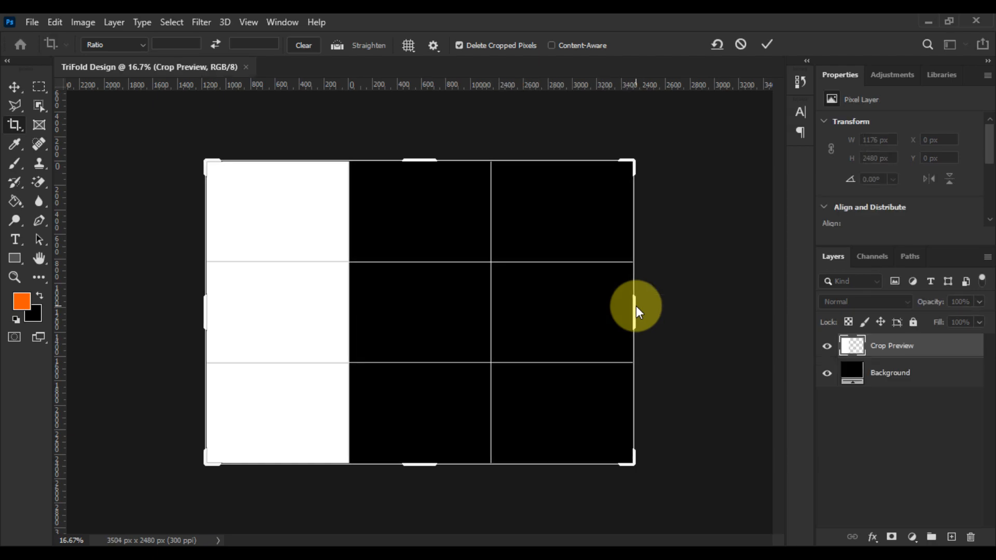
pyautogui.moveTo(60, 335); pyautogui.dragTo(352, 381)
pyautogui.scroll(5, 353, 381)
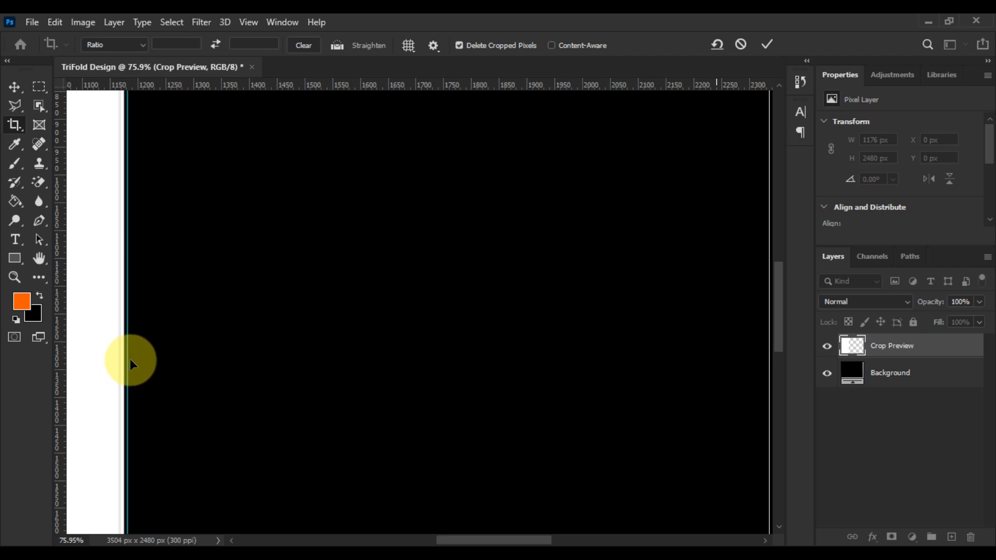
pyautogui.moveTo(128, 363); pyautogui.dragTo(111, 360)
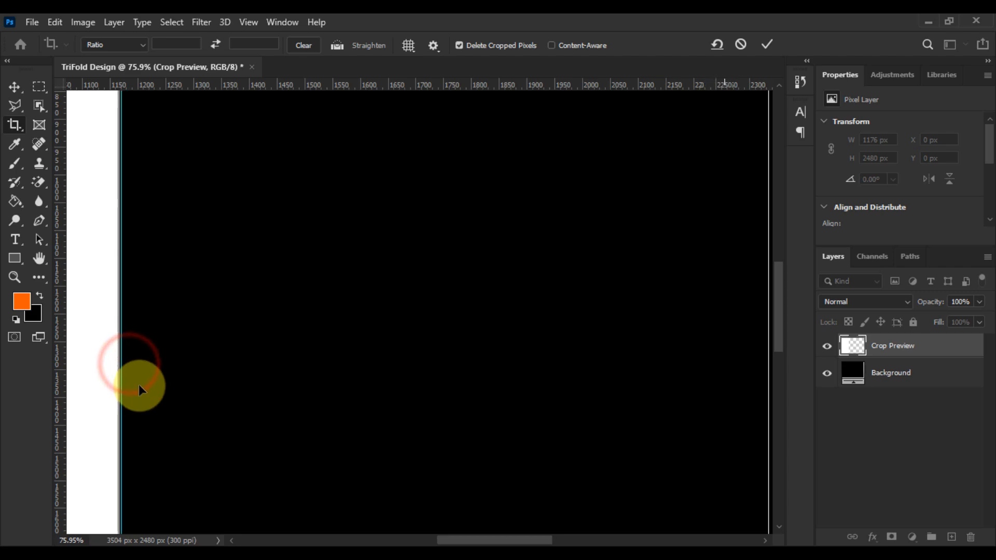
pyautogui.scroll(-2, 167, 386)
pyautogui.hotkey('ctrl', 'z')
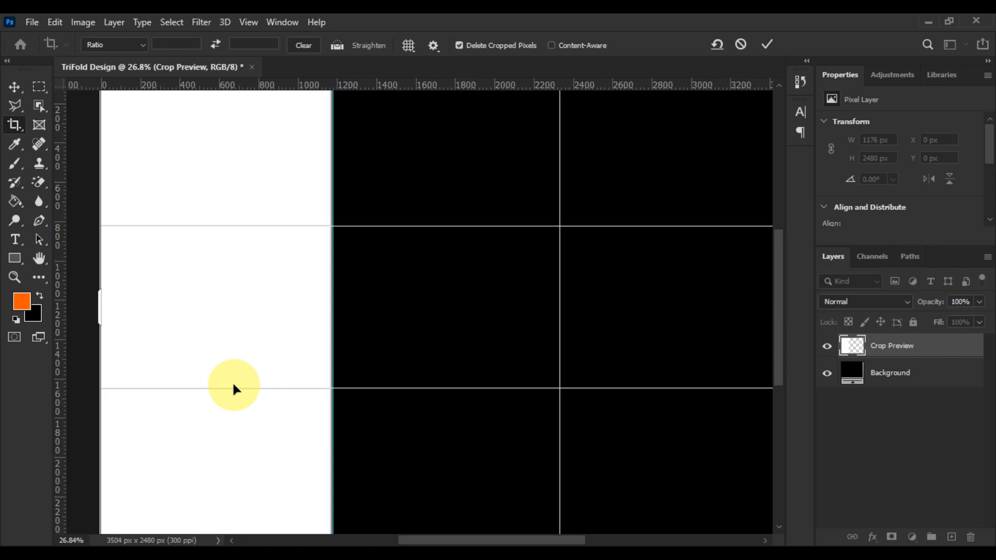
pyautogui.scroll(-2, 233, 384)
pyautogui.moveTo(59, 354); pyautogui.dragTo(491, 403)
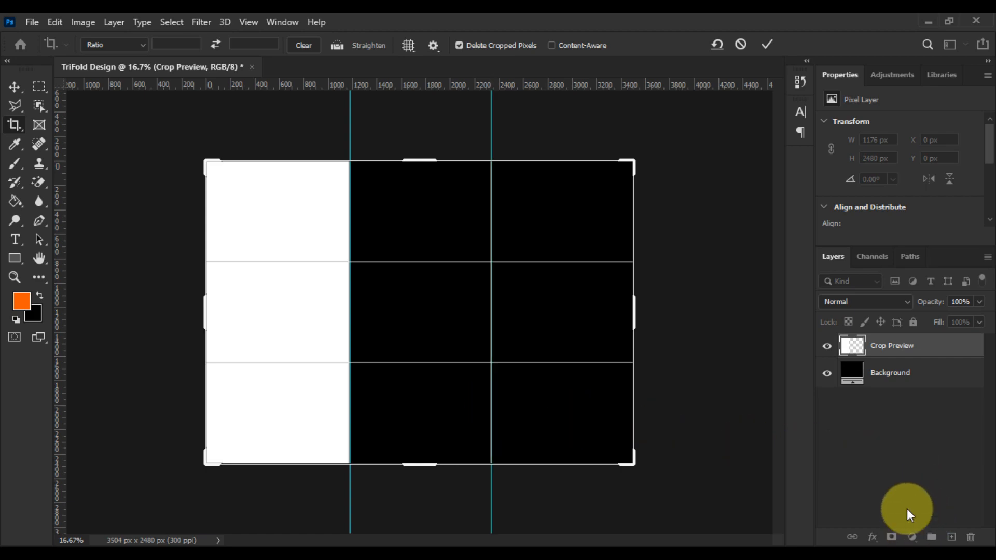
pyautogui.click(762, 46)
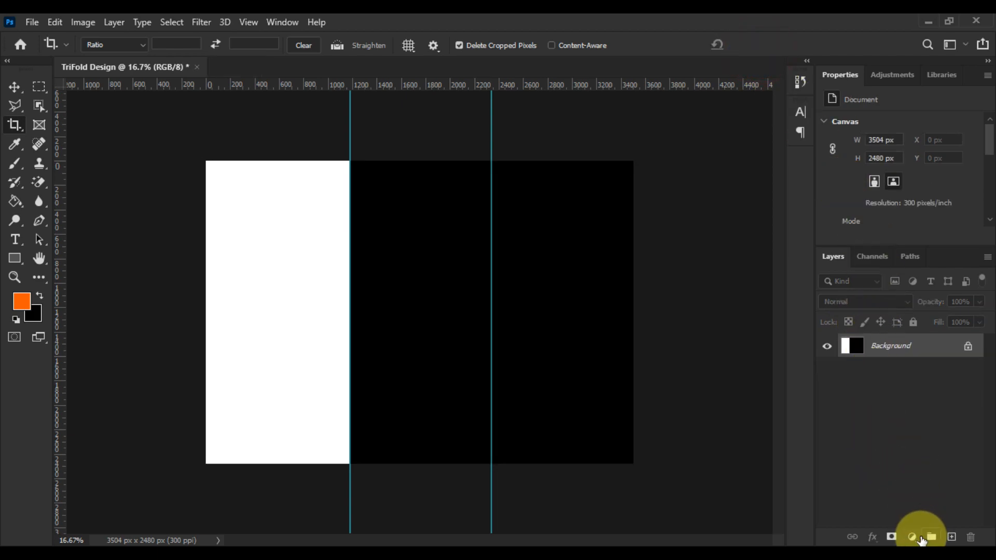
# Step: Add a solid color fill layer in white (ffffff) above the background
pyautogui.click(922, 539)
pyautogui.click(900, 284)
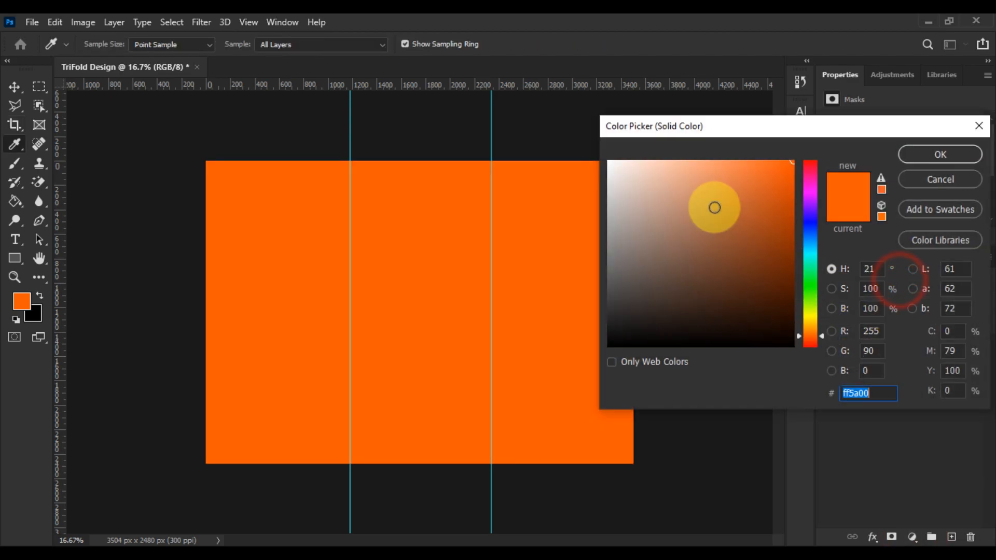
pyautogui.write('ffffff')
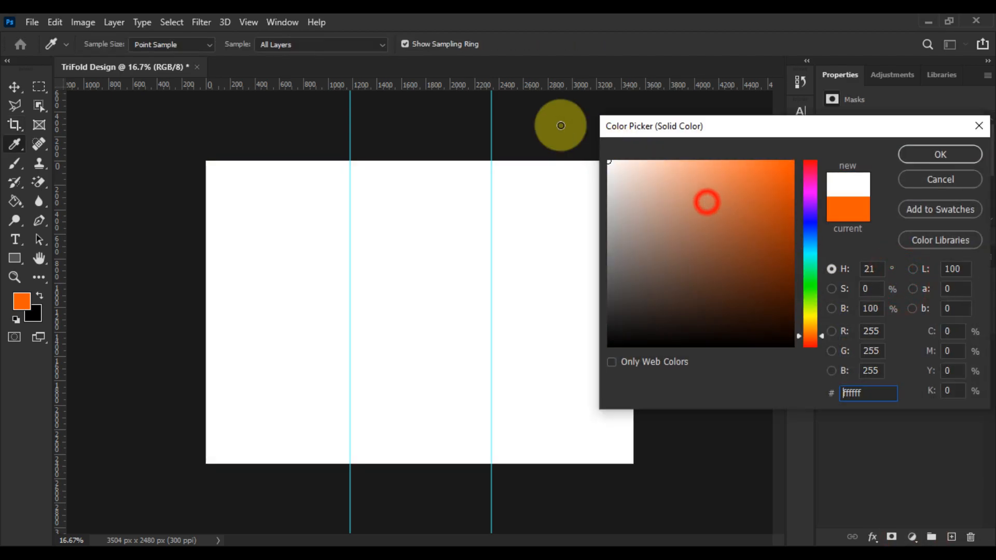
pyautogui.click(910, 156)
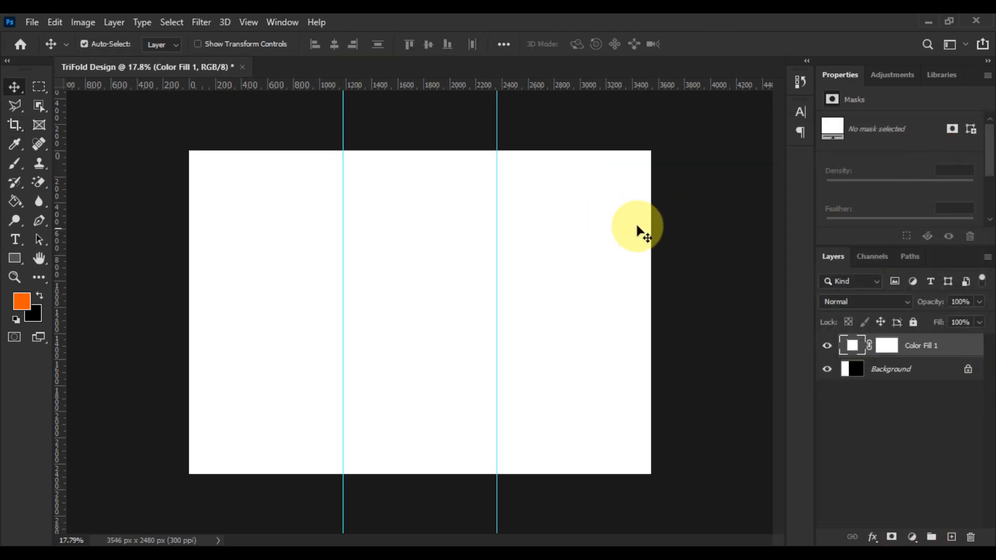
# Step: Place guides along all four outer edges of the canvas
pyautogui.moveTo(418, 83); pyautogui.dragTo(423, 151)
pyautogui.moveTo(63, 188); pyautogui.dragTo(188, 196)
pyautogui.moveTo(360, 89); pyautogui.dragTo(378, 473)
pyautogui.moveTo(61, 257); pyautogui.dragTo(647, 292)
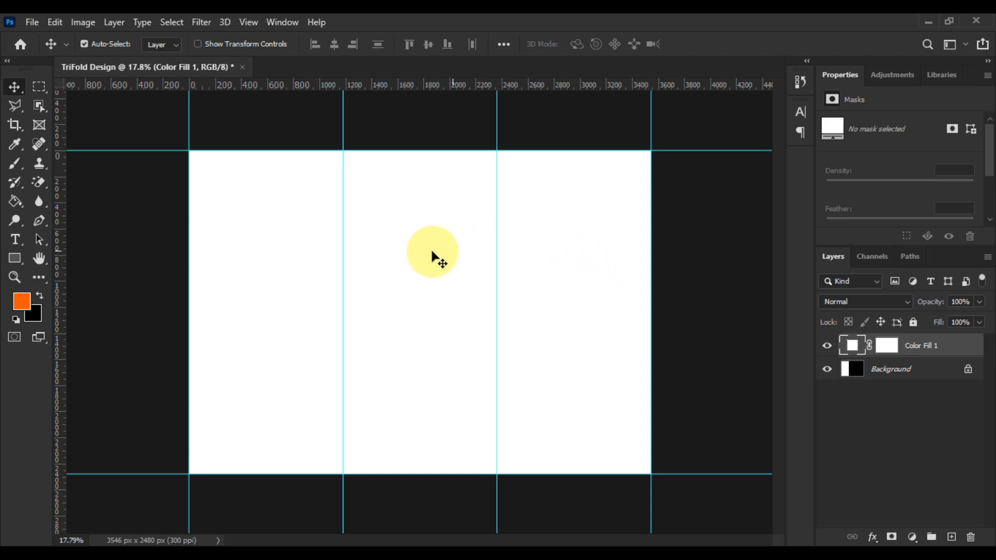
# Step: Draw a rectangle of about 1182 × 2531 px over the middle panel, with a white fill and no stroke
pyautogui.click(15, 258)
pyautogui.moveTo(344, 144); pyautogui.dragTo(498, 474)
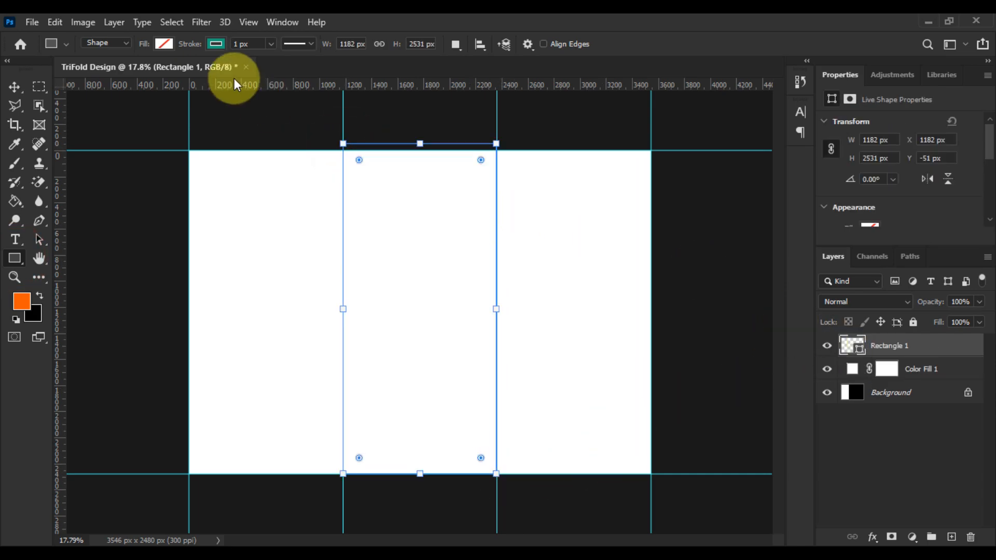
pyautogui.click(216, 44)
pyautogui.click(164, 45)
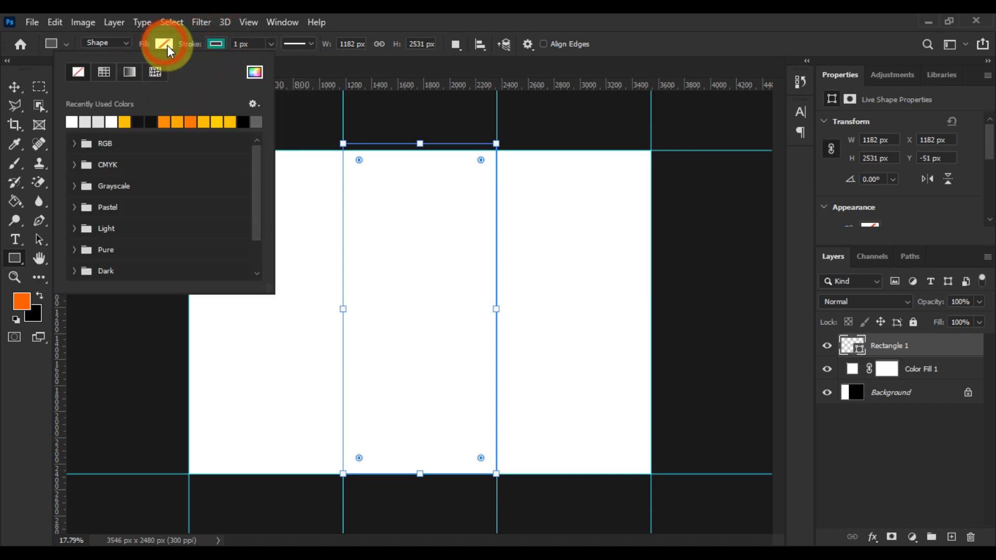
pyautogui.click(76, 71)
pyautogui.click(219, 44)
pyautogui.click(129, 73)
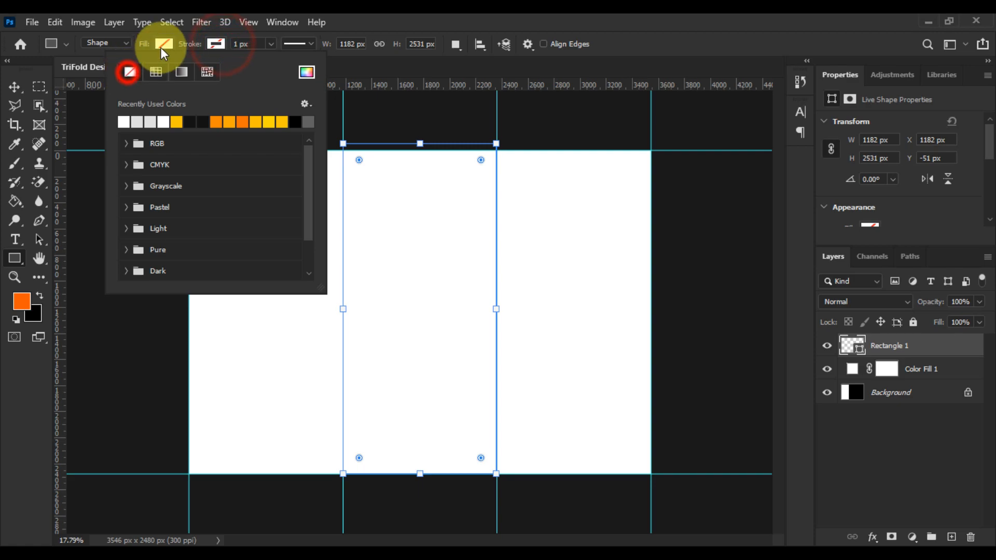
pyautogui.click(163, 45)
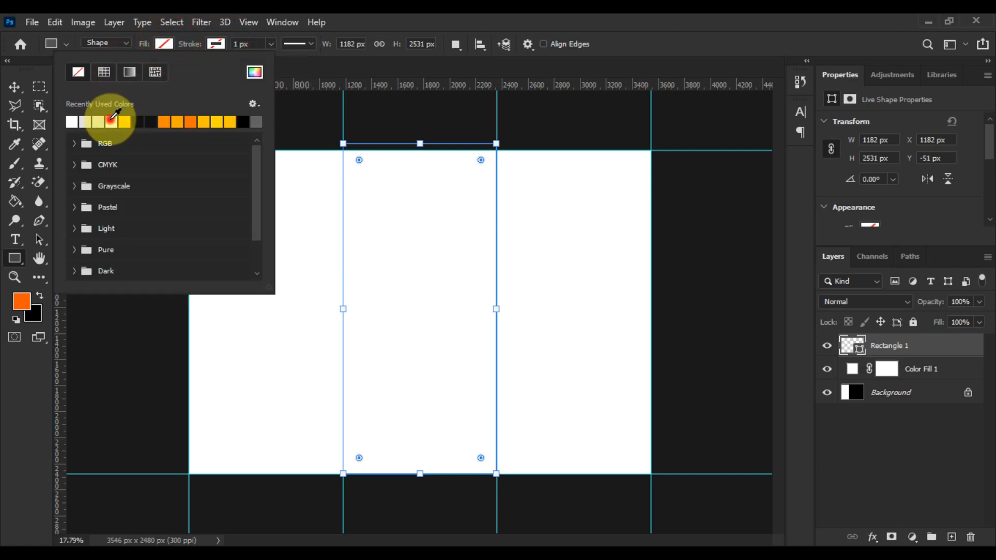
pyautogui.click(14, 86)
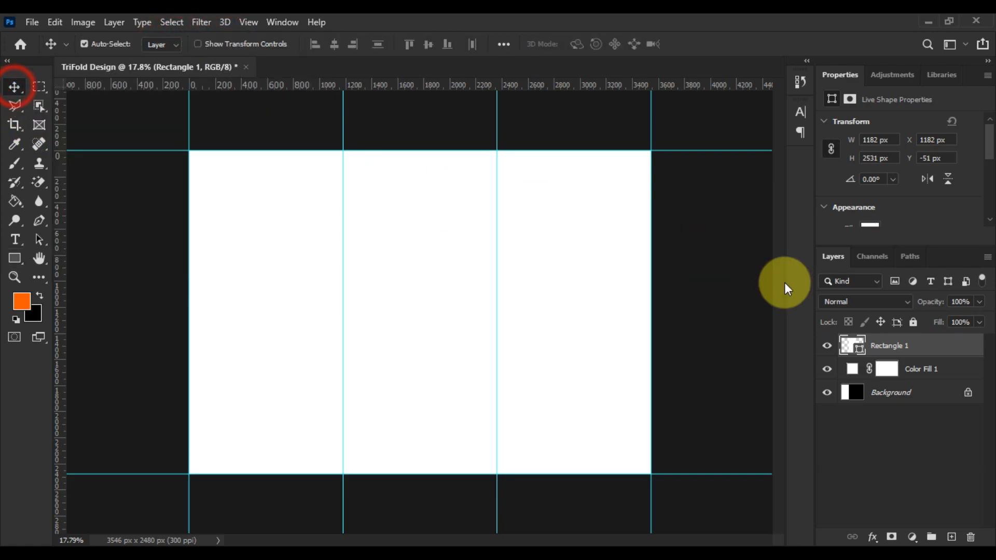
# Step: Add a Gradient Overlay to the middle panel's rectangle using the Blue_22 preset
pyautogui.rightClick(911, 346)
pyautogui.click(766, 34)
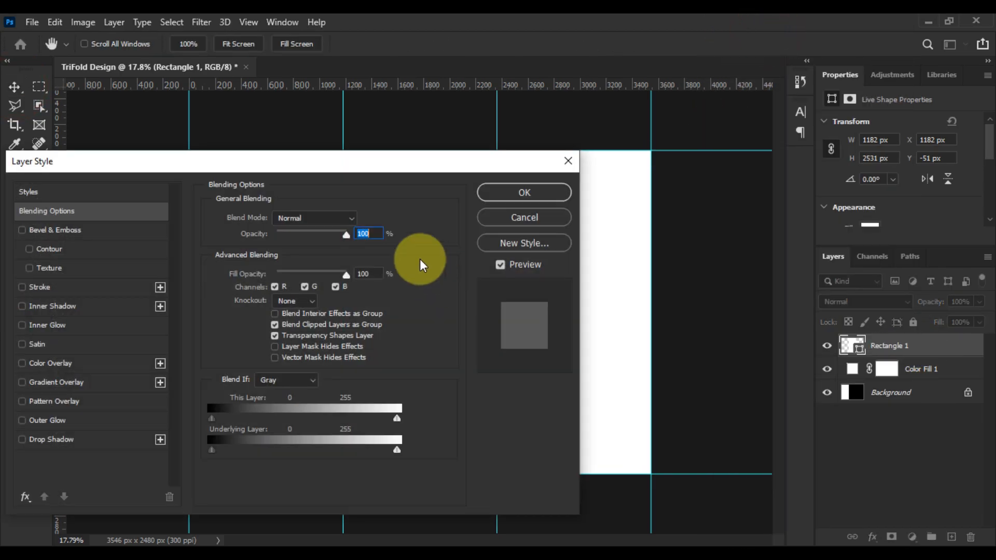
pyautogui.moveTo(320, 162); pyautogui.dragTo(675, 261)
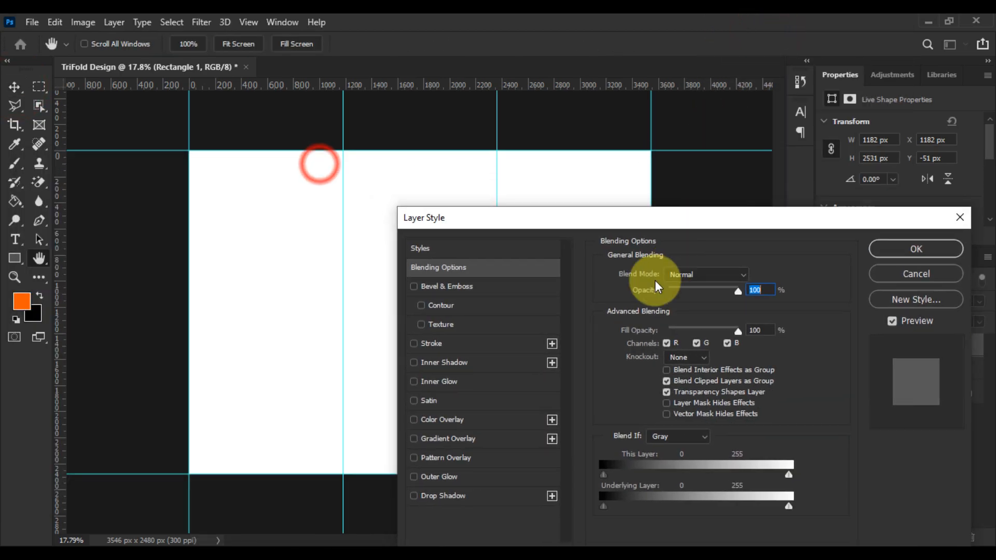
pyautogui.click(443, 439)
pyautogui.moveTo(478, 218); pyautogui.dragTo(631, 222)
pyautogui.click(821, 310)
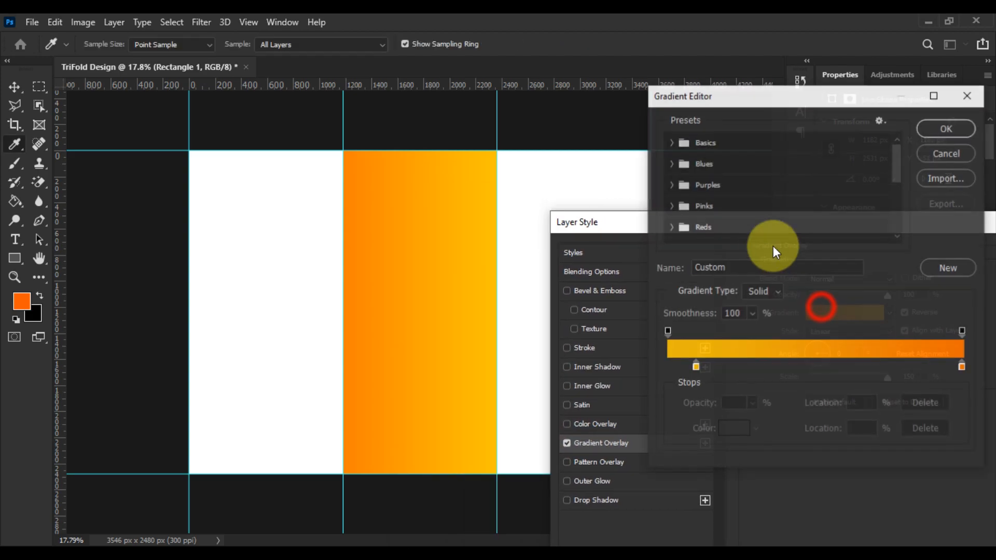
pyautogui.click(673, 166)
pyautogui.scroll(-1, 788, 196)
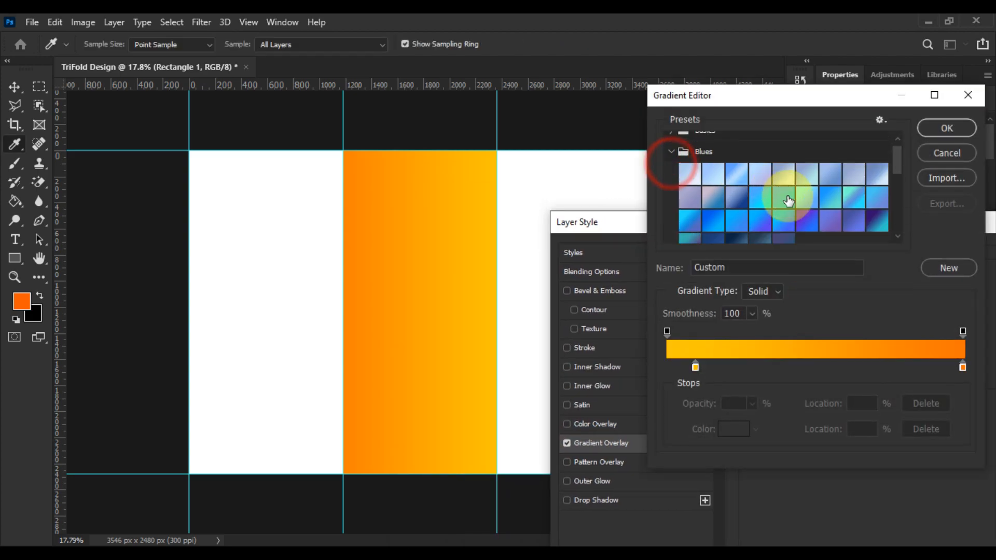
pyautogui.click(764, 210)
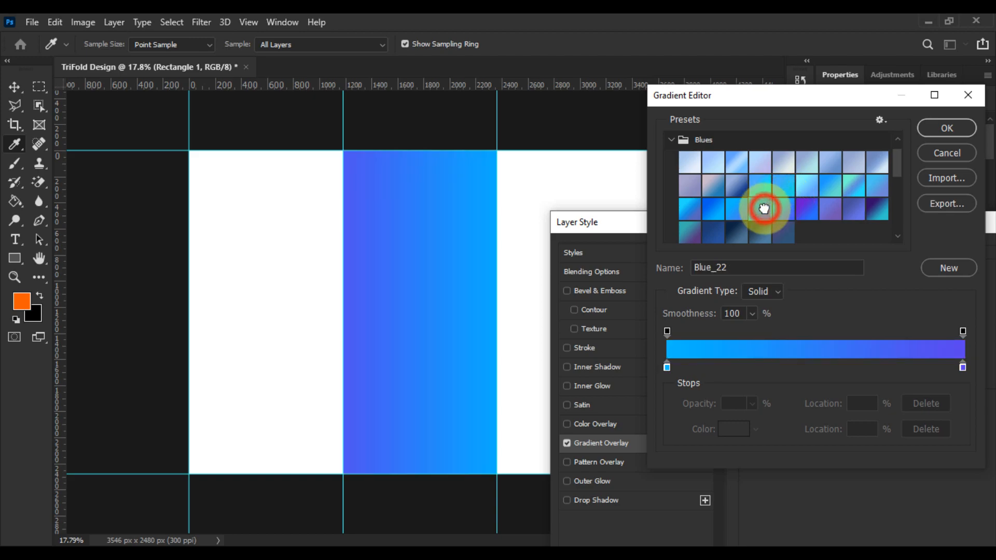
pyautogui.click(949, 128)
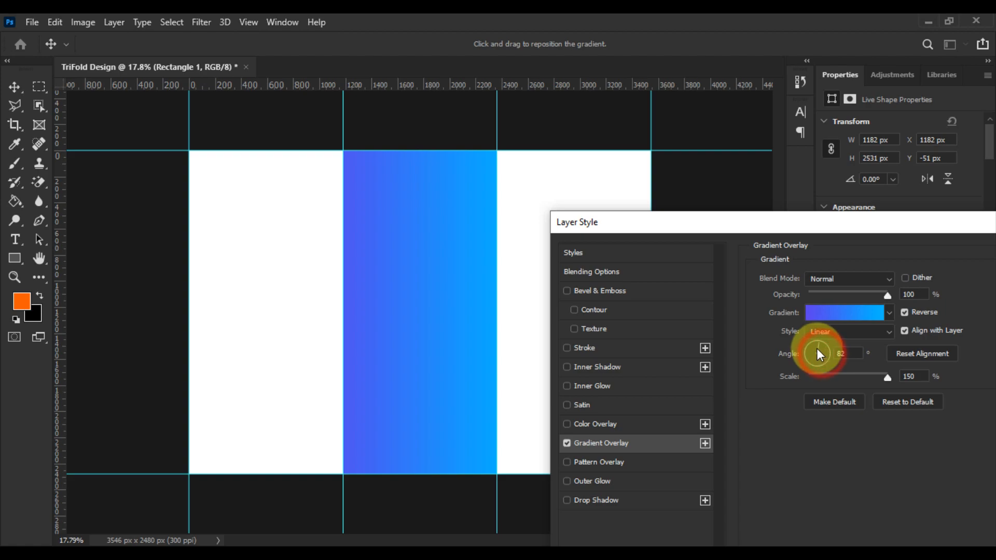
# Step: Set the gradient angle to 90°, reposition the gradient within the middle panel, and apply the layer style
pyautogui.click(837, 353)
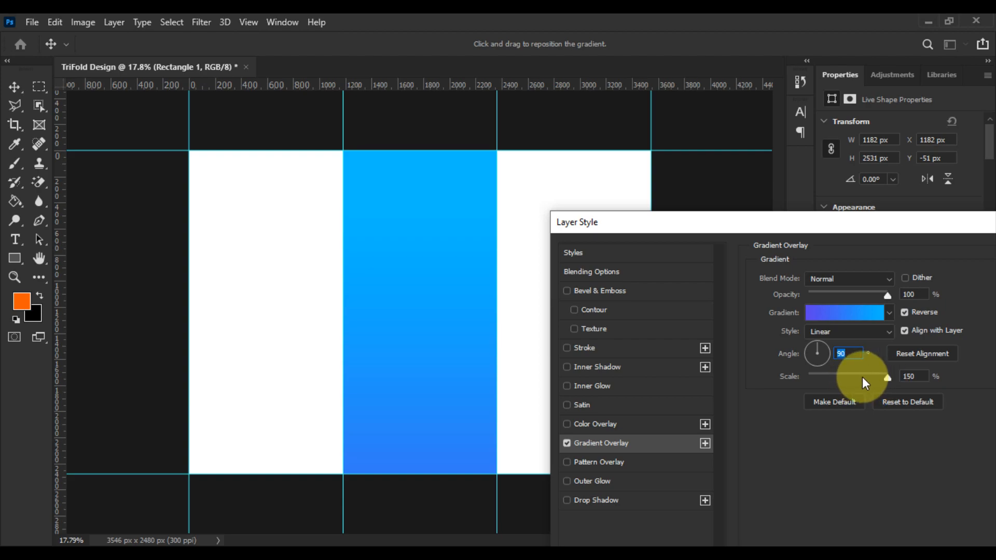
pyautogui.click(458, 319)
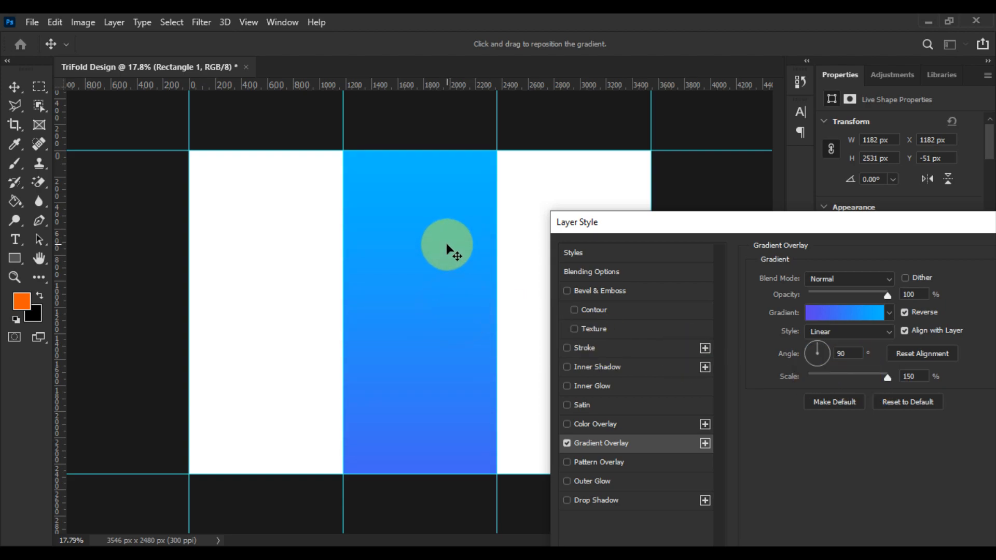
pyautogui.moveTo(671, 224); pyautogui.dragTo(324, 228)
pyautogui.click(706, 261)
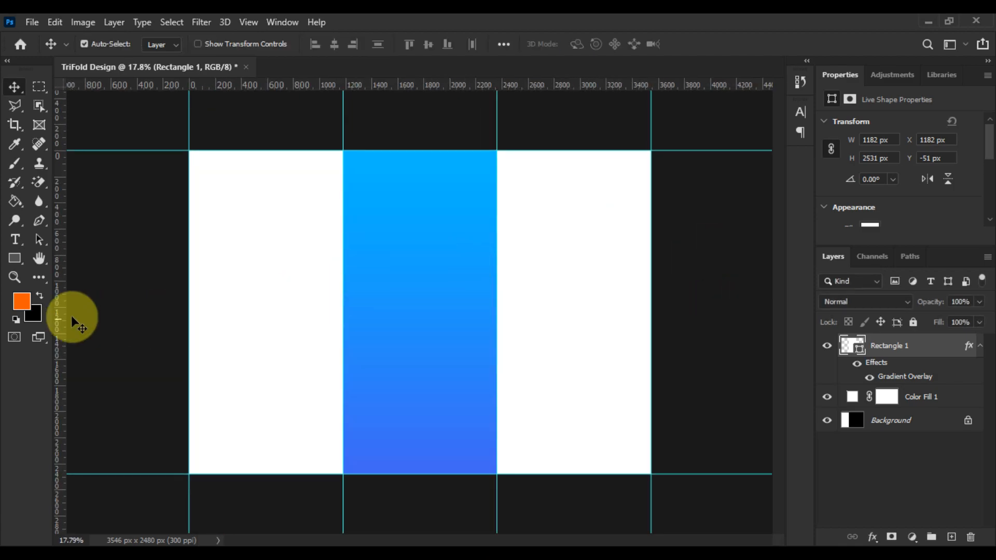
pyautogui.click(39, 221)
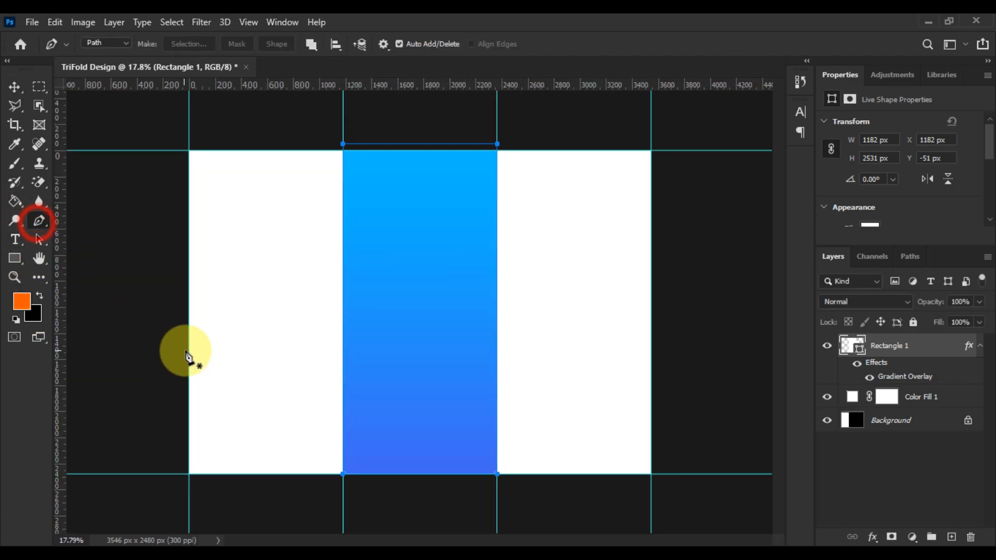
pyautogui.click(181, 331)
pyautogui.moveTo(659, 363); pyautogui.dragTo(913, 250)
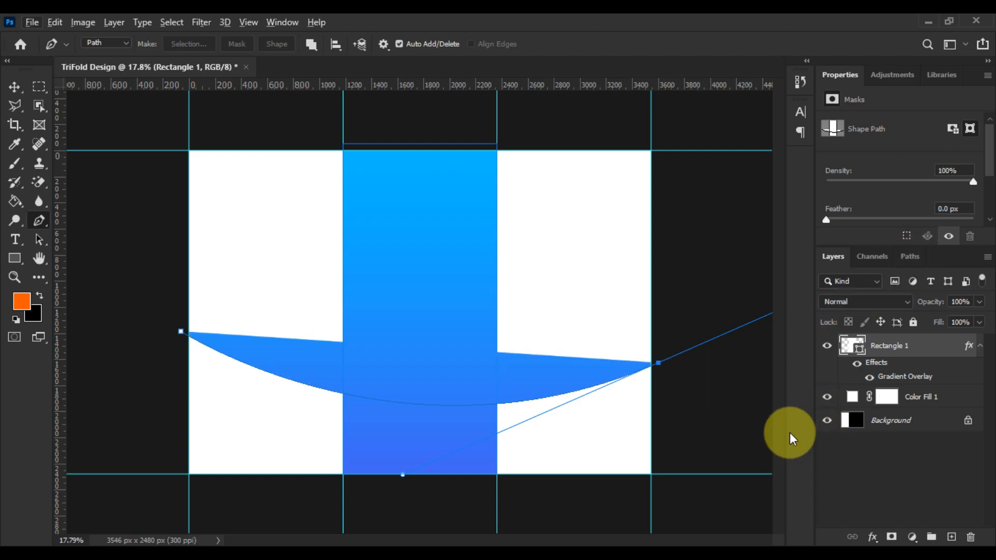
pyautogui.hotkey('ctrl', 'z')
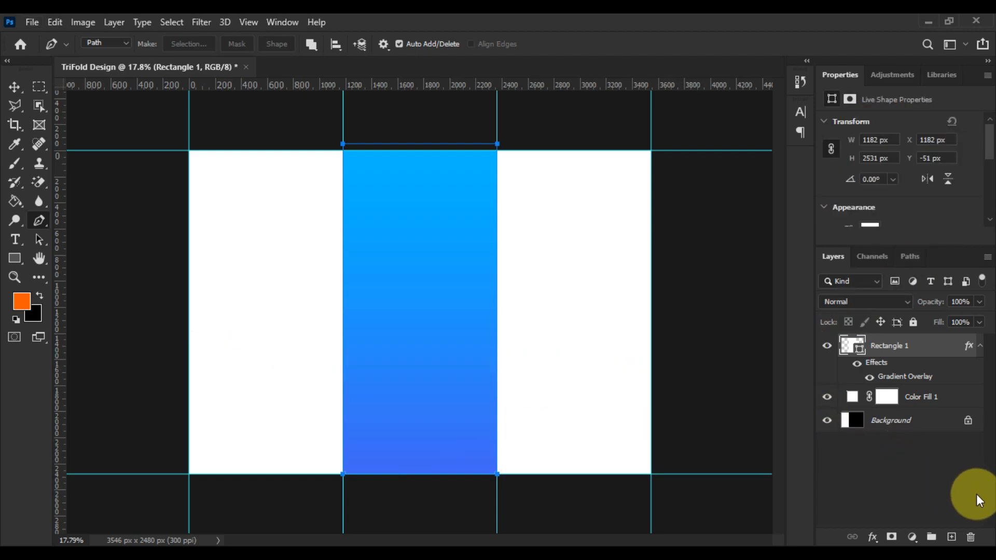
# Step: With no layer selected, draw a closed Pen path across all three lower panels, with a downward-sagging curved upper edge
pyautogui.click(977, 493)
pyautogui.click(177, 327)
pyautogui.scroll(-5, 276, 366)
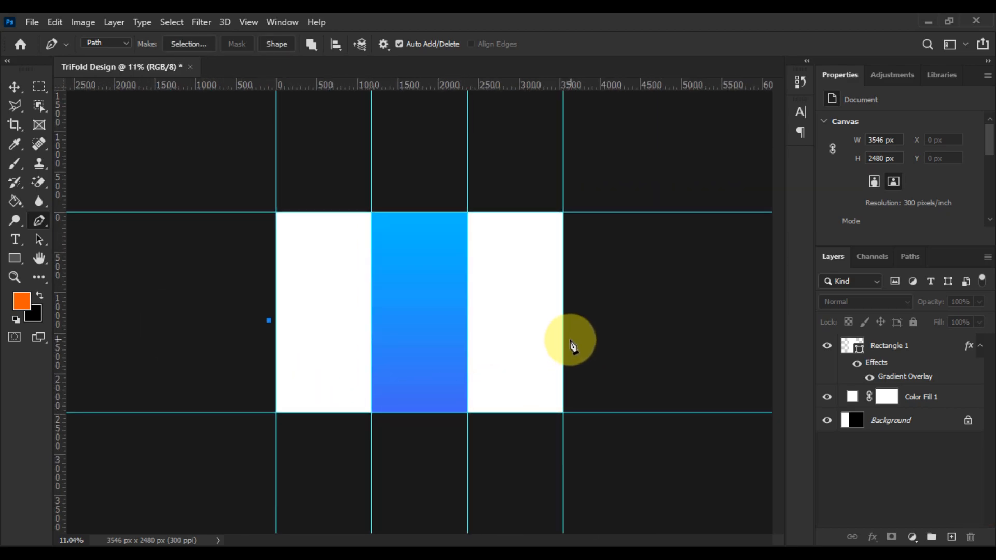
pyautogui.moveTo(570, 345); pyautogui.dragTo(705, 284)
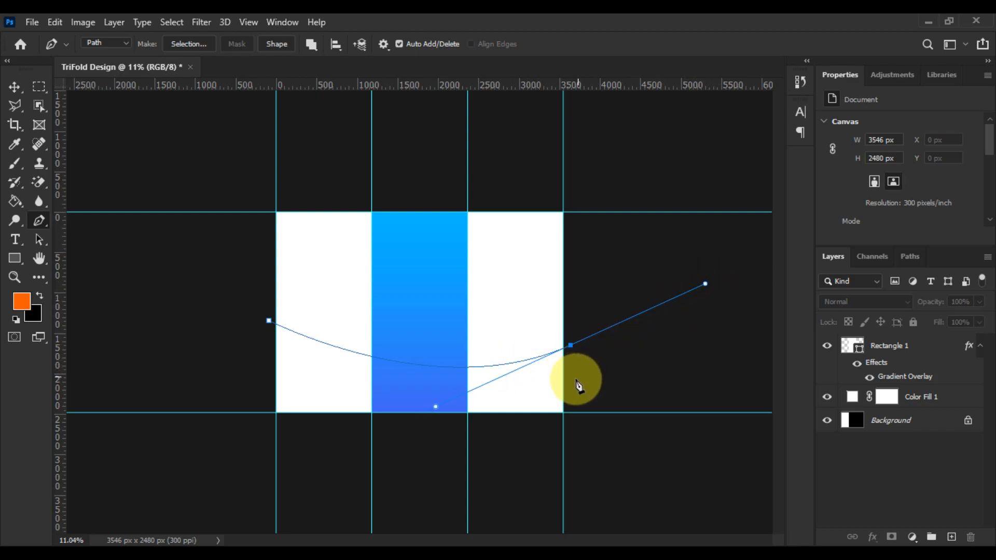
pyautogui.scroll(1, 568, 354)
pyautogui.click(618, 359)
pyautogui.moveTo(621, 358); pyautogui.dragTo(629, 461)
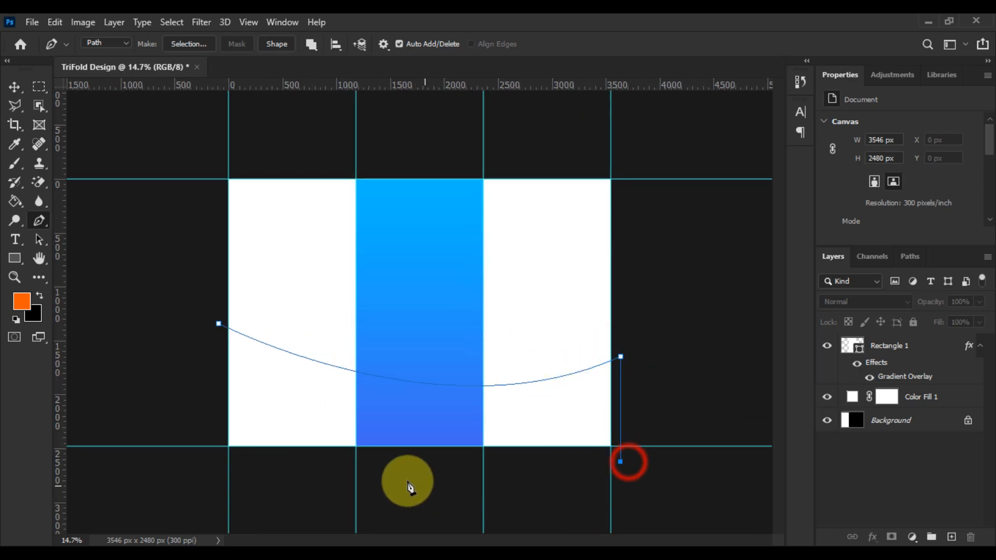
pyautogui.click(219, 462)
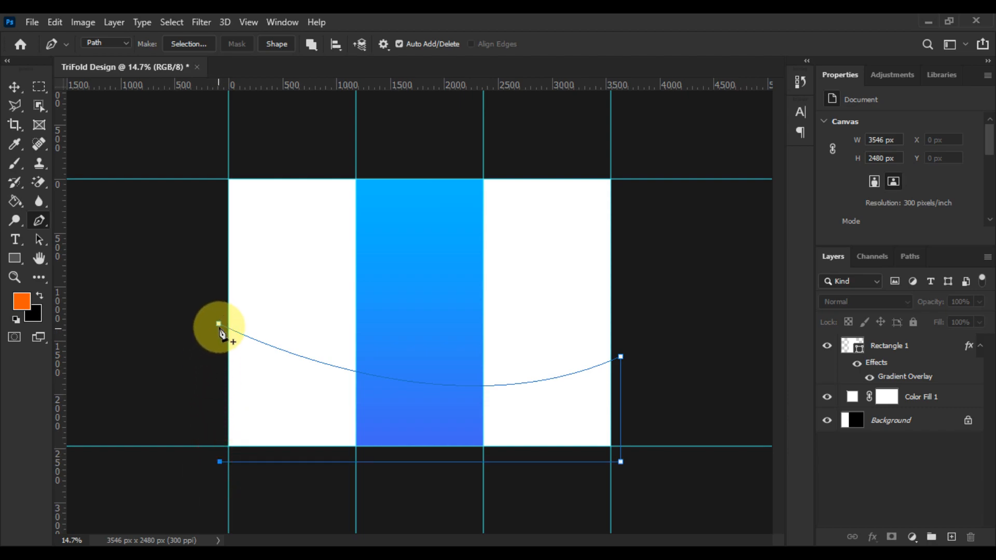
pyautogui.scroll(-2, 416, 451)
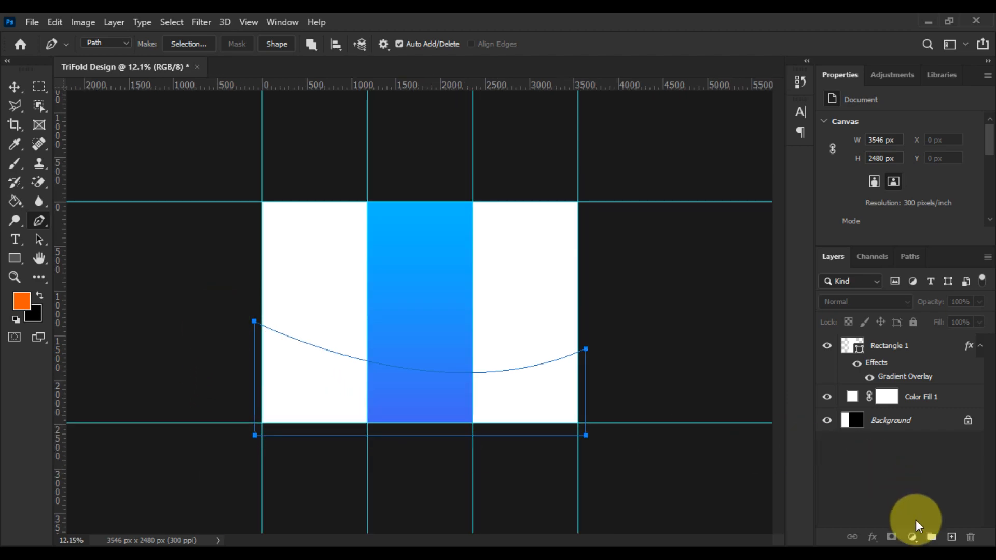
# Step: Fill the curved path with a Solid Color layer in dark navy #051b31 and deselect the layer
pyautogui.click(911, 538)
pyautogui.click(895, 275)
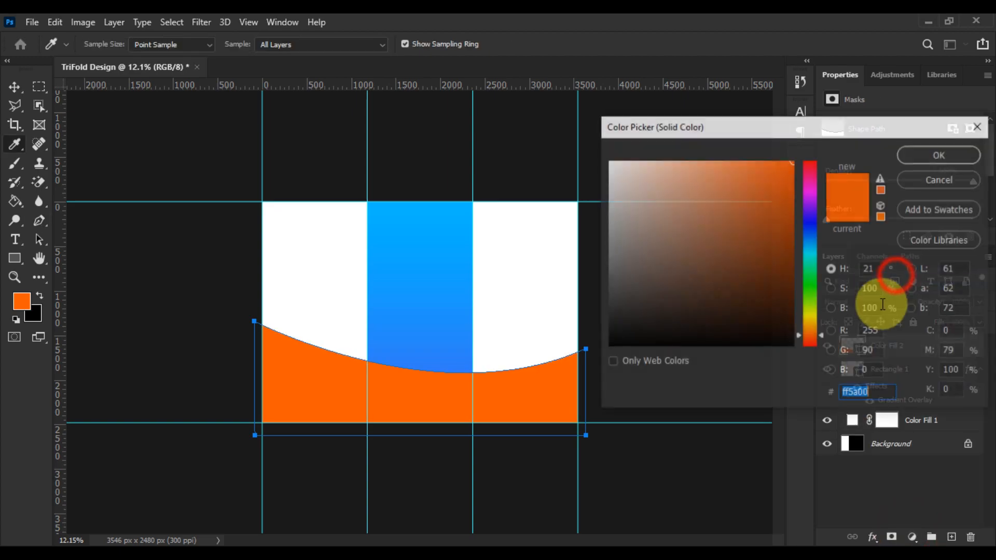
pyautogui.moveTo(777, 252); pyautogui.dragTo(529, 311)
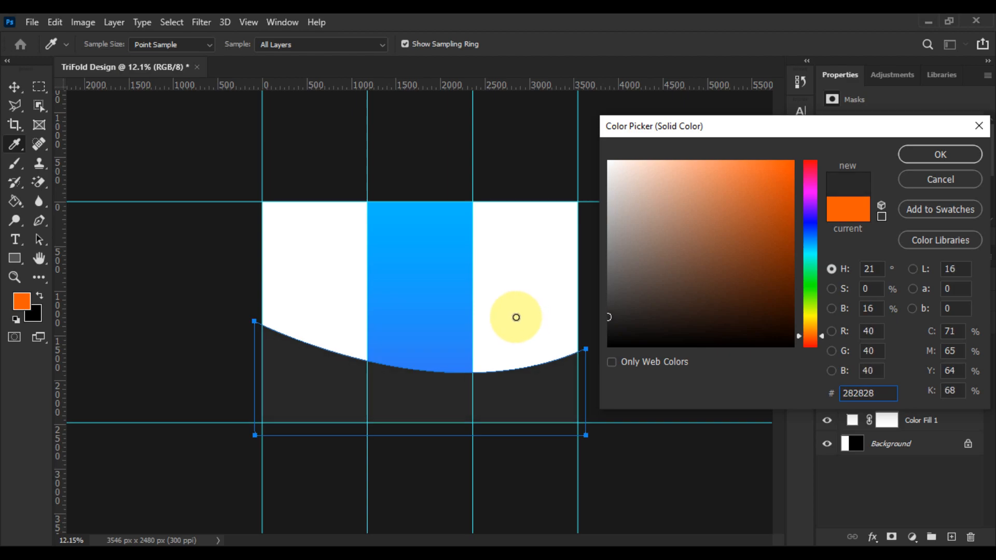
pyautogui.click(422, 326)
pyautogui.moveTo(759, 283); pyautogui.dragTo(776, 311)
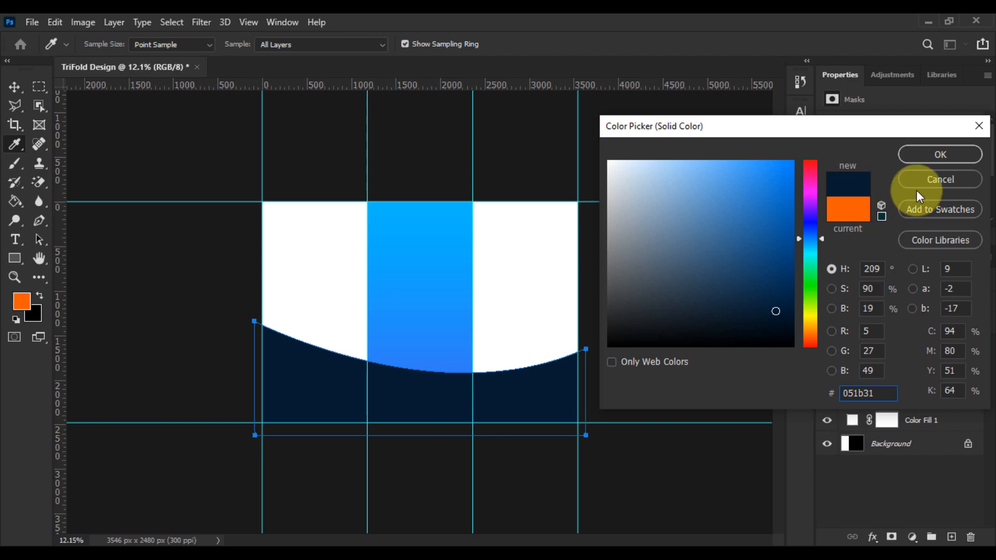
pyautogui.click(929, 154)
pyautogui.click(13, 86)
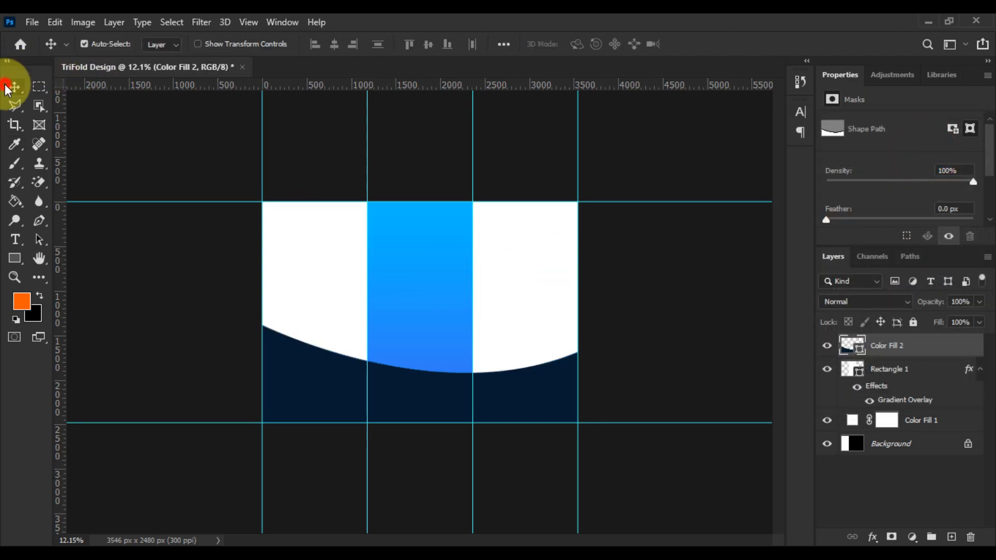
pyautogui.click(132, 229)
# Step: Duplicate the navy curved shape's layer and rotate the original beneath it slightly counterclockwise, raising its edge on the last panel
pyautogui.hotkey('ctrl', '+')
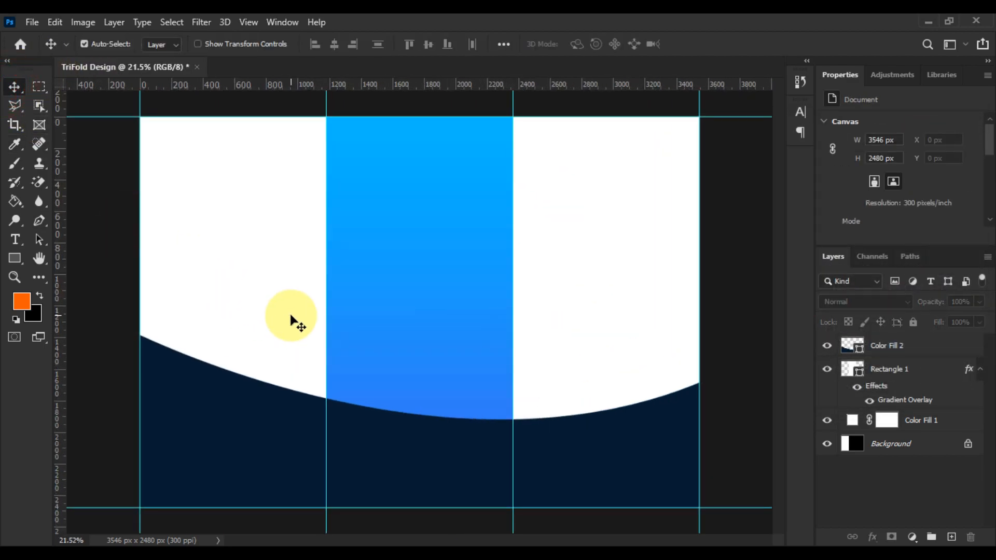
pyautogui.rightClick(888, 346)
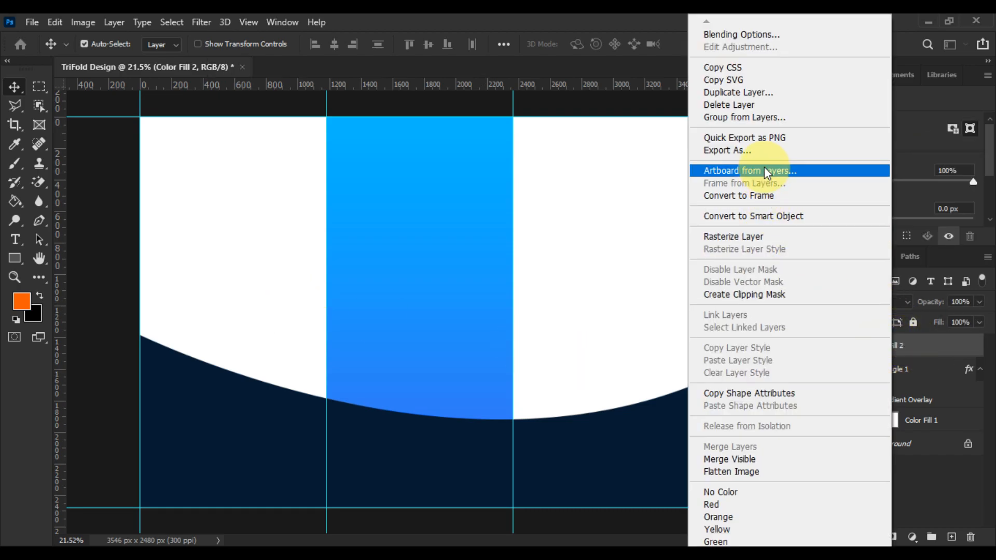
pyautogui.click(749, 93)
pyautogui.click(626, 151)
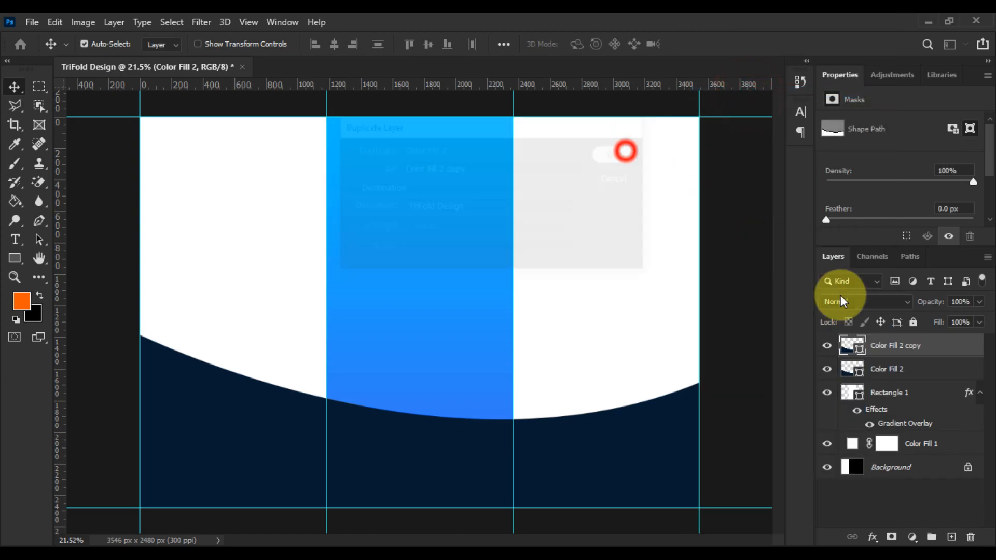
pyautogui.click(903, 374)
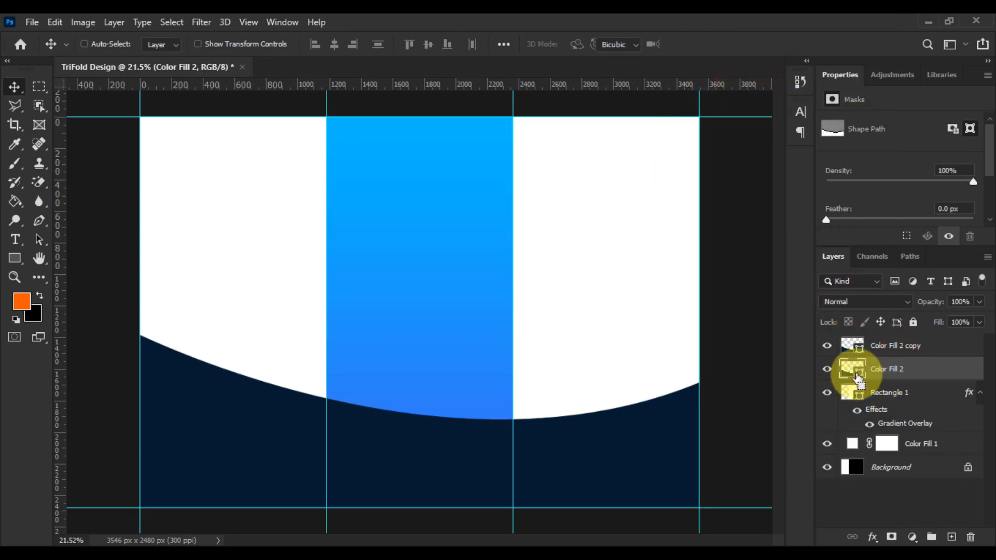
pyautogui.hotkey('ctrl', 't')
pyautogui.moveTo(731, 332); pyautogui.dragTo(726, 297)
pyautogui.press('Return')
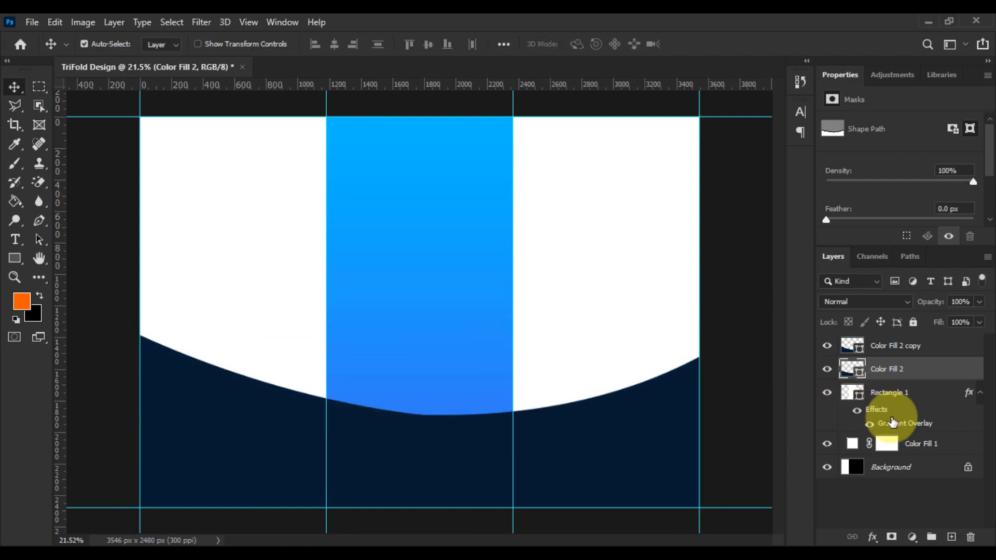
# Step: Recolor the rotated lower curve light blue, sampling the color from the upper part of the middle panel's gradient
pyautogui.doubleClick(846, 369)
pyautogui.click(488, 379)
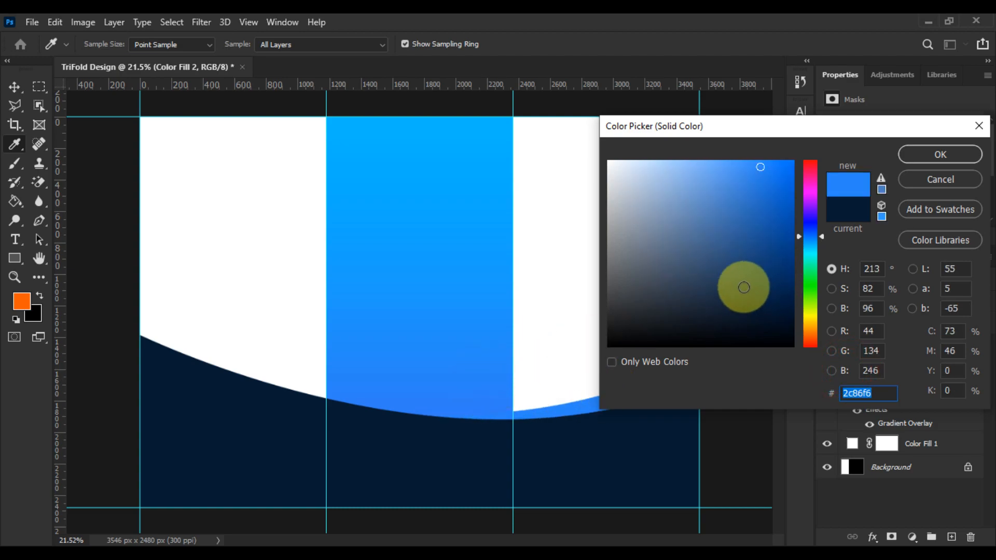
pyautogui.click(488, 146)
pyautogui.click(924, 152)
pyautogui.scroll(-2, 613, 243)
pyautogui.scroll(3, 613, 243)
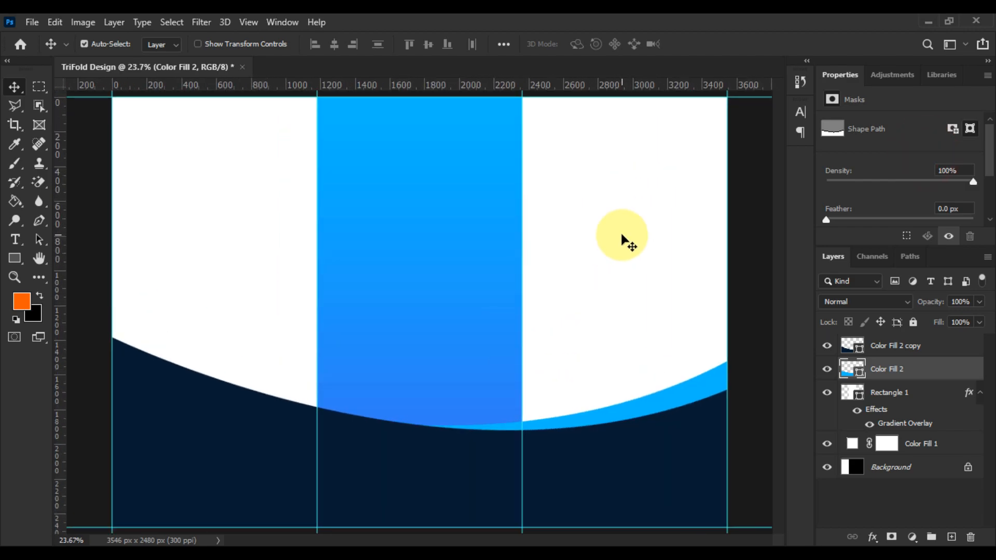
pyautogui.scroll(-2, 623, 239)
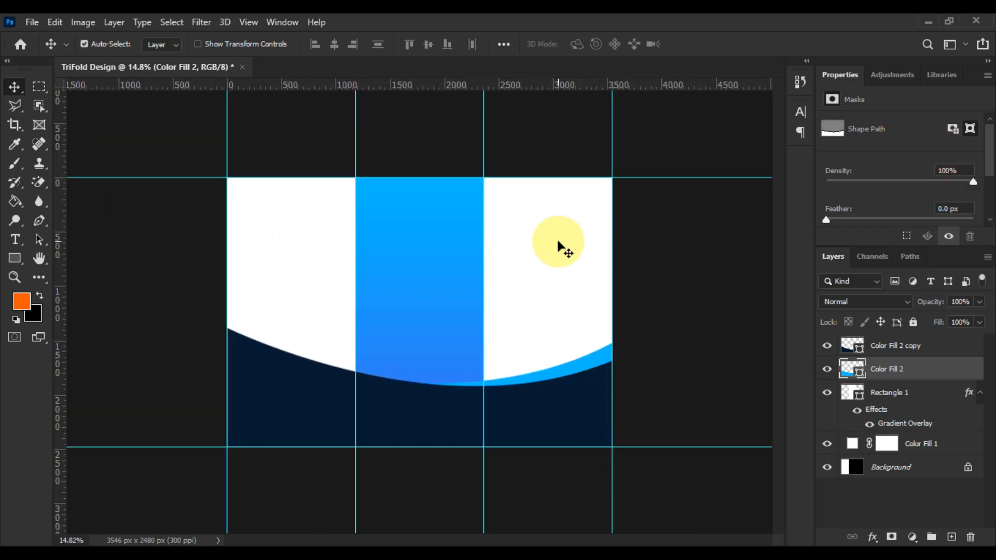
# Step: With no layer selected, draw a circle about 2163 px in diameter with the Ellipse tool, centered near the middle panel
pyautogui.click(14, 258)
pyautogui.click(76, 285)
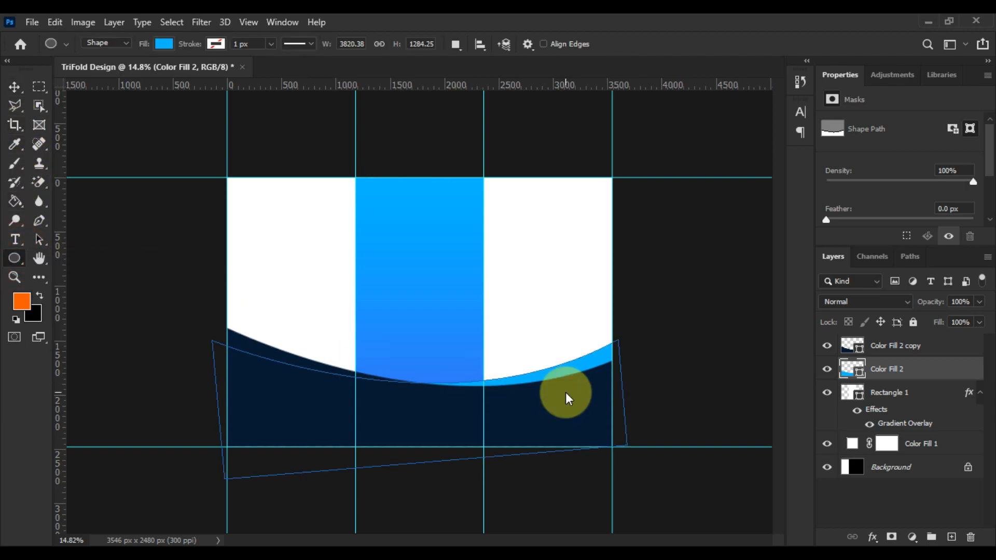
pyautogui.click(871, 510)
pyautogui.moveTo(344, 149); pyautogui.dragTo(727, 384)
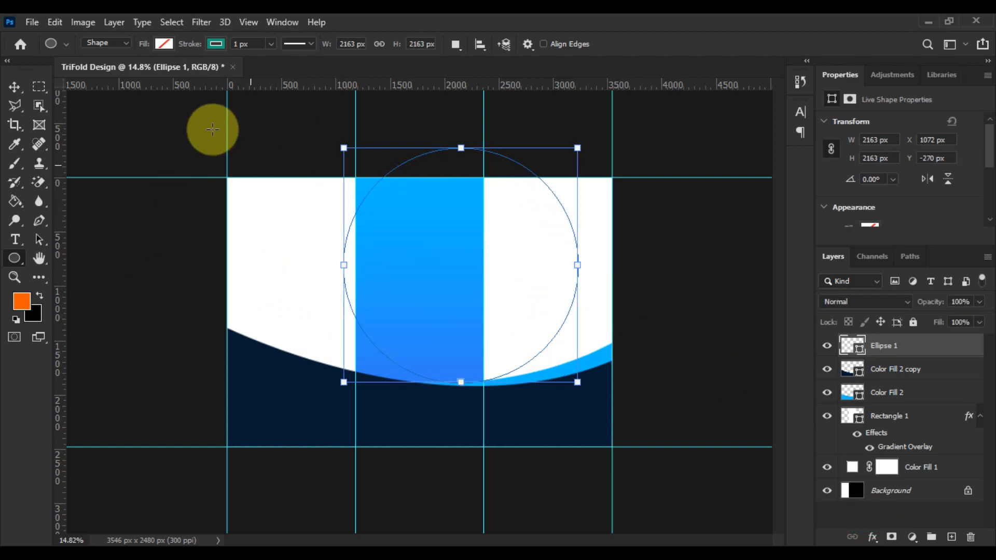
# Step: Remove the circle's stroke and set its fill to navy #051b31, sampled from the lower curved shape
pyautogui.click(216, 45)
pyautogui.click(165, 44)
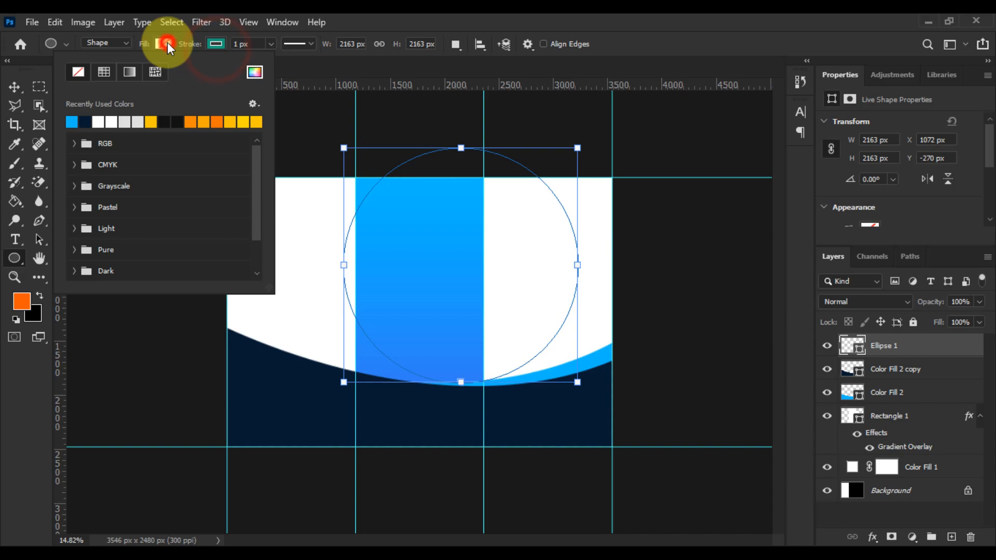
pyautogui.click(216, 44)
pyautogui.click(130, 72)
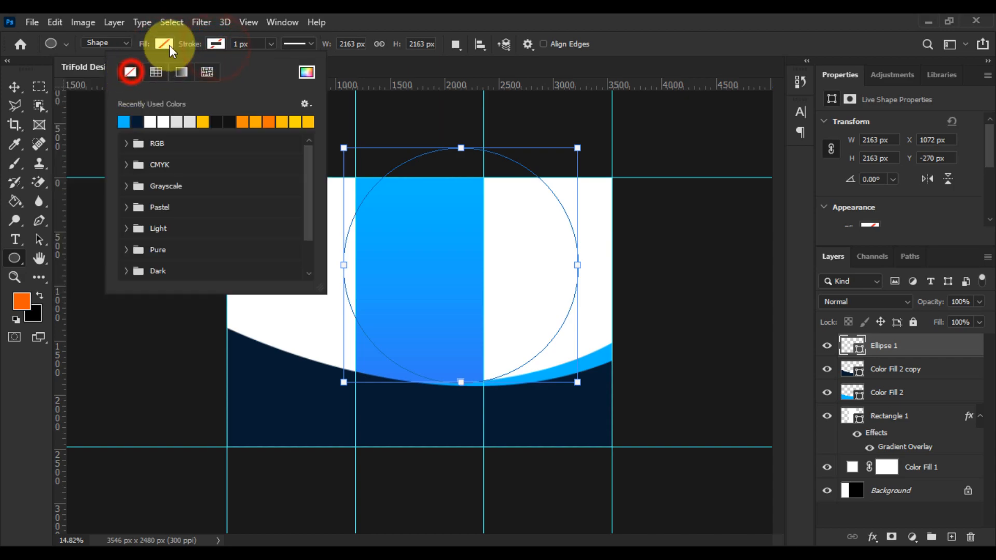
pyautogui.click(170, 43)
pyautogui.click(167, 43)
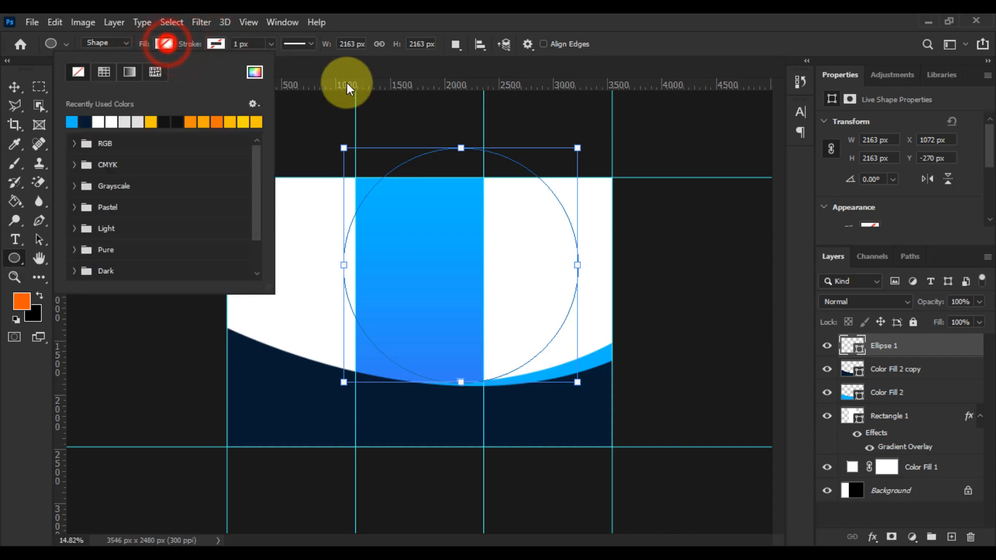
pyautogui.click(254, 72)
pyautogui.click(266, 370)
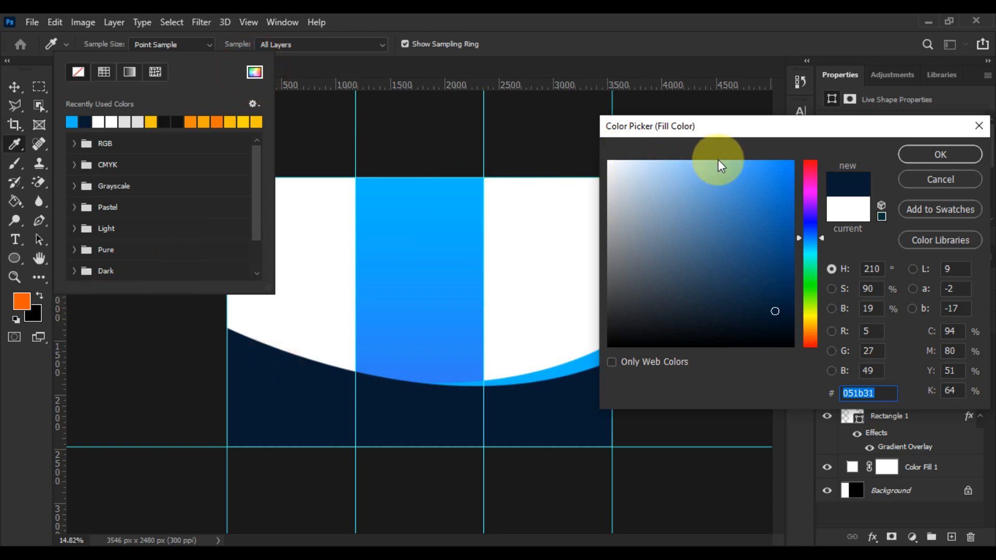
pyautogui.click(948, 157)
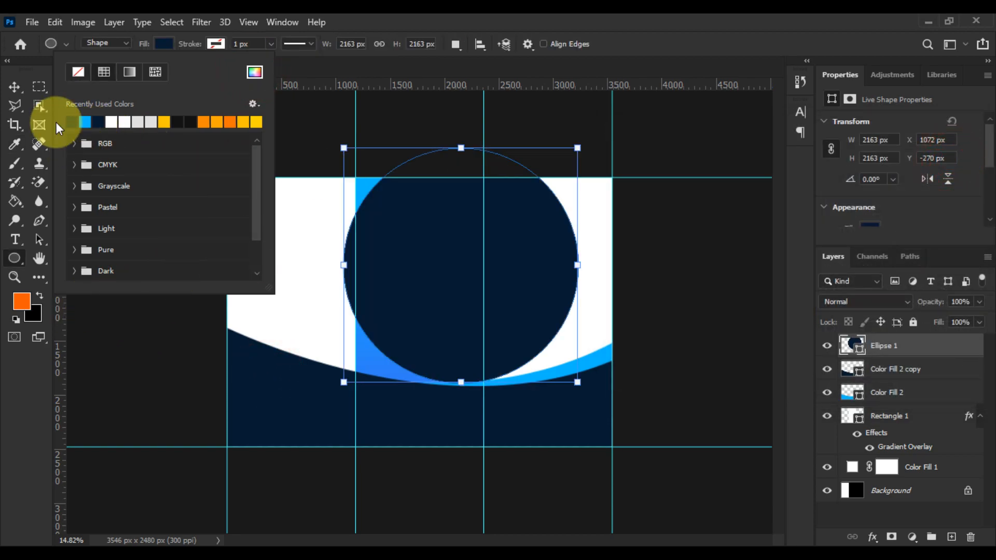
# Step: Move the navy circle partly above the canvas over the middle and last panels and scale it to about 2540 px
pyautogui.click(22, 91)
pyautogui.moveTo(490, 267); pyautogui.dragTo(544, 156)
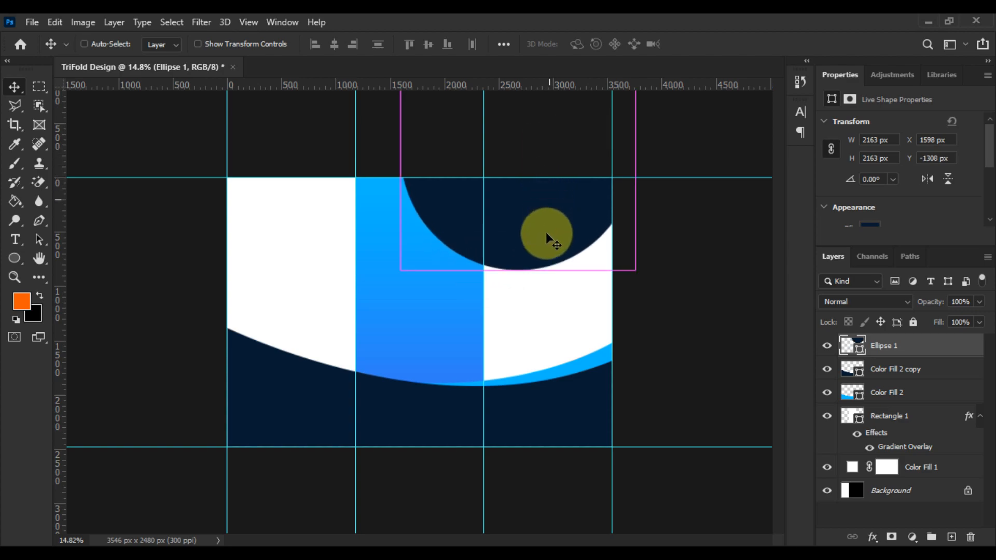
pyautogui.hotkey('ctrl', 't')
pyautogui.moveTo(635, 270); pyautogui.dragTo(657, 292)
pyautogui.moveTo(587, 254); pyautogui.dragTo(571, 231)
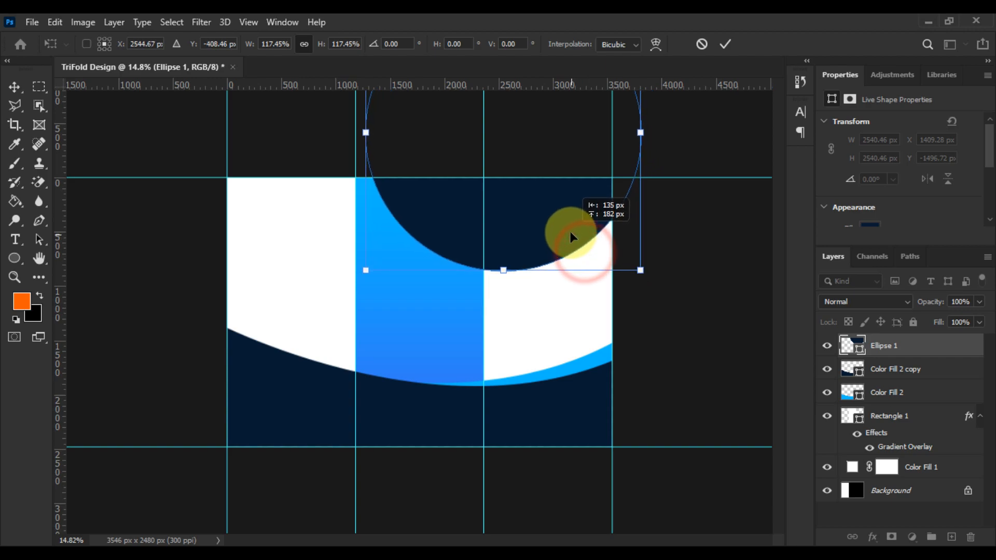
pyautogui.press('Return')
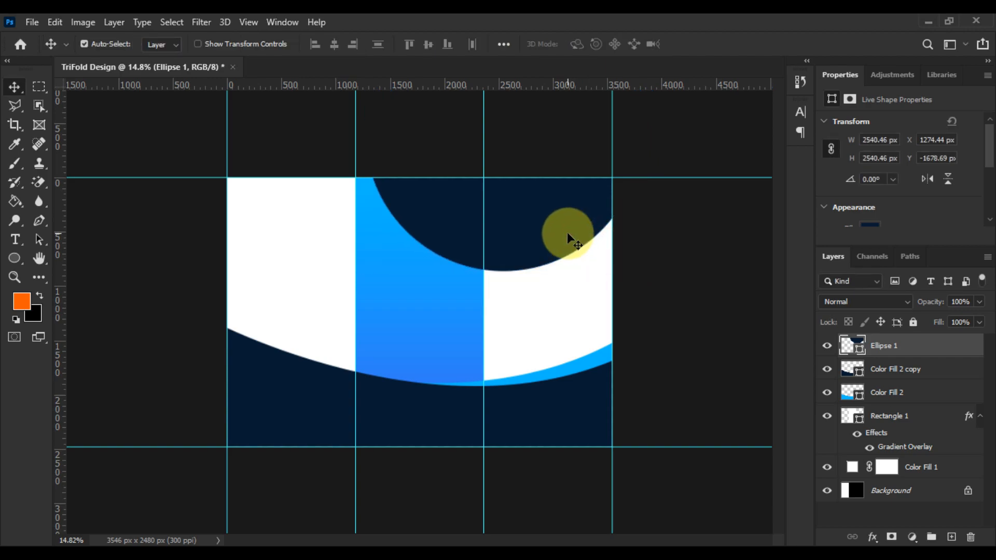
# Step: Shift the navy circle toward the middle panel and enlarge it to about 3727 px, keeping most of it above the canvas
pyautogui.moveTo(536, 213); pyautogui.dragTo(493, 234)
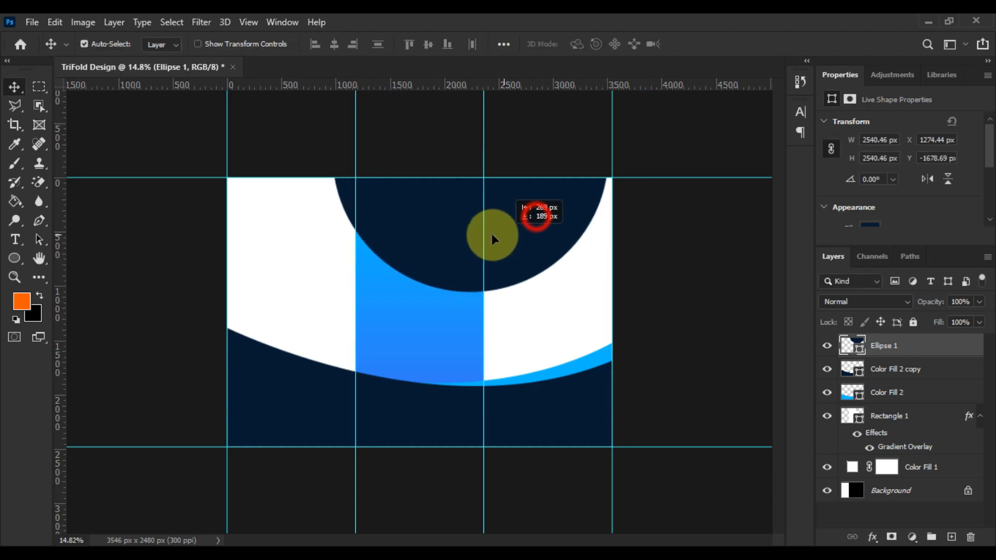
pyautogui.hotkey('ctrl', 't')
pyautogui.moveTo(595, 294); pyautogui.dragTo(515, 252)
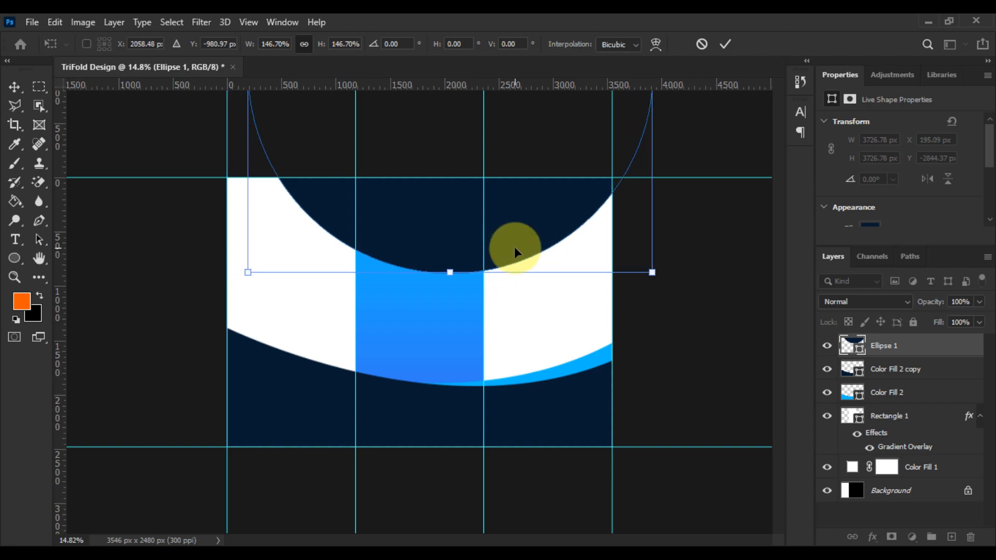
pyautogui.press('Return')
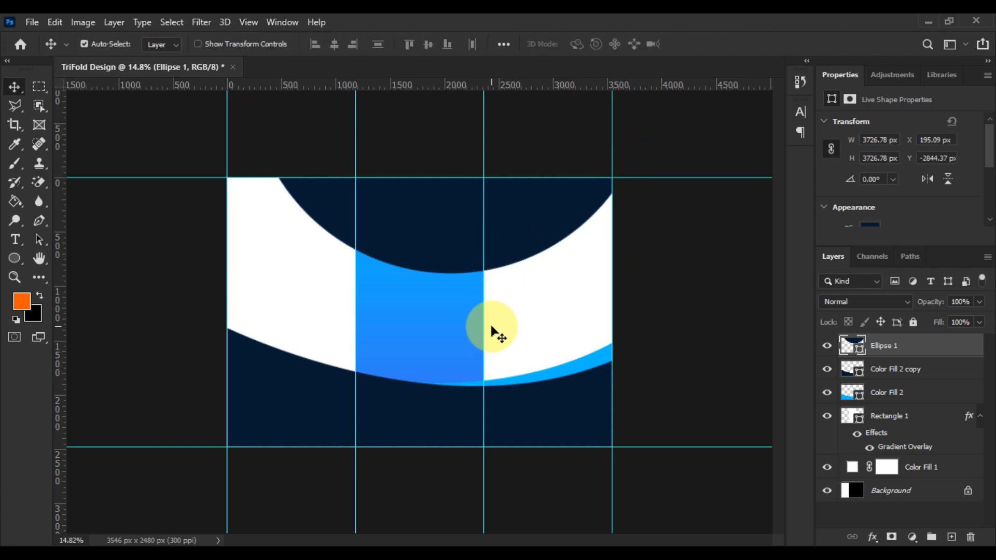
# Step: Enlarge the navy circle to about 4037 px and place it at about X 346 px, Y -3161 px
pyautogui.moveTo(504, 255)
pyautogui.mouseDown()
pyautogui.moveTo(528, 254)
pyautogui.moveTo(509, 247)
pyautogui.mouseUp()
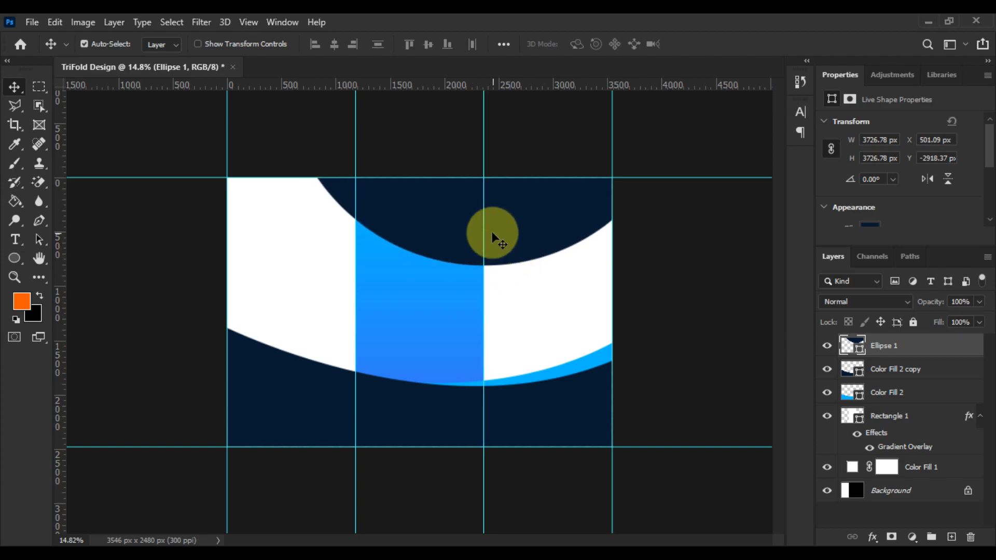
pyautogui.hotkey('ctrl', 't')
pyautogui.moveTo(478, 262)
pyautogui.mouseDown()
pyautogui.moveTo(481, 291)
pyautogui.moveTo(467, 248)
pyautogui.mouseUp()
pyautogui.press('Return')
# Step: Duplicate the navy circle's layer and recolor the original circle beneath it light blue #0bb8fe, sampled from the lower blue strip
pyautogui.hotkey('ctrl', '+')
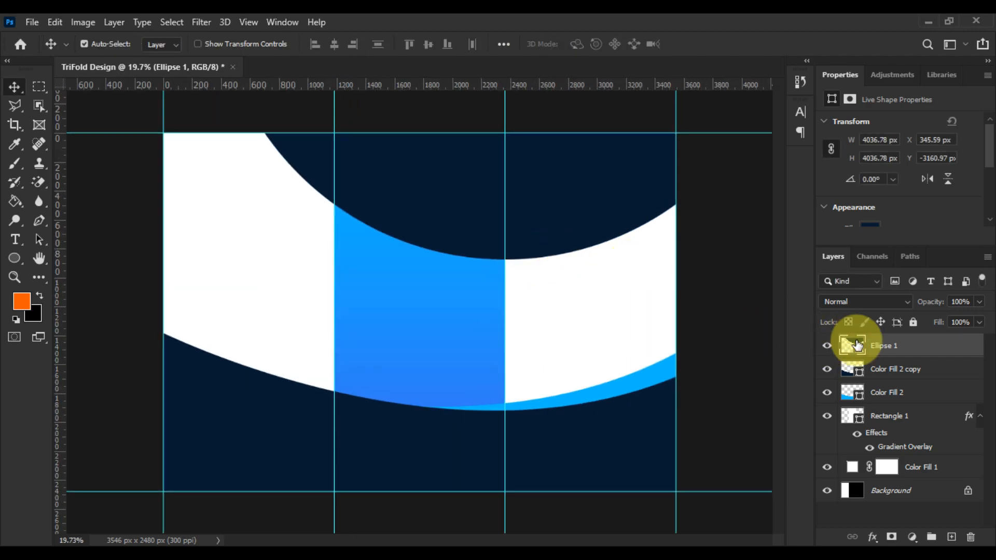
pyautogui.rightClick(916, 340)
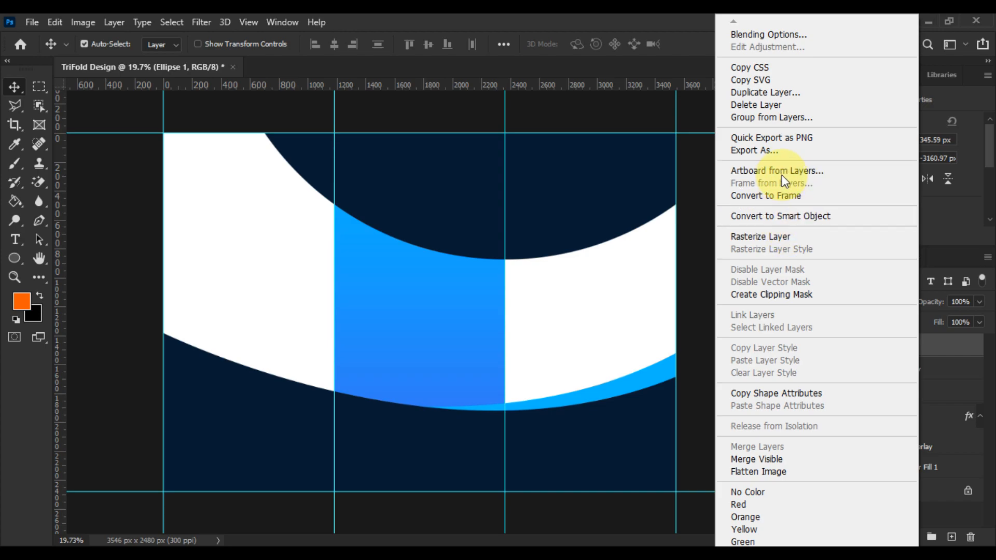
pyautogui.click(767, 94)
pyautogui.click(617, 152)
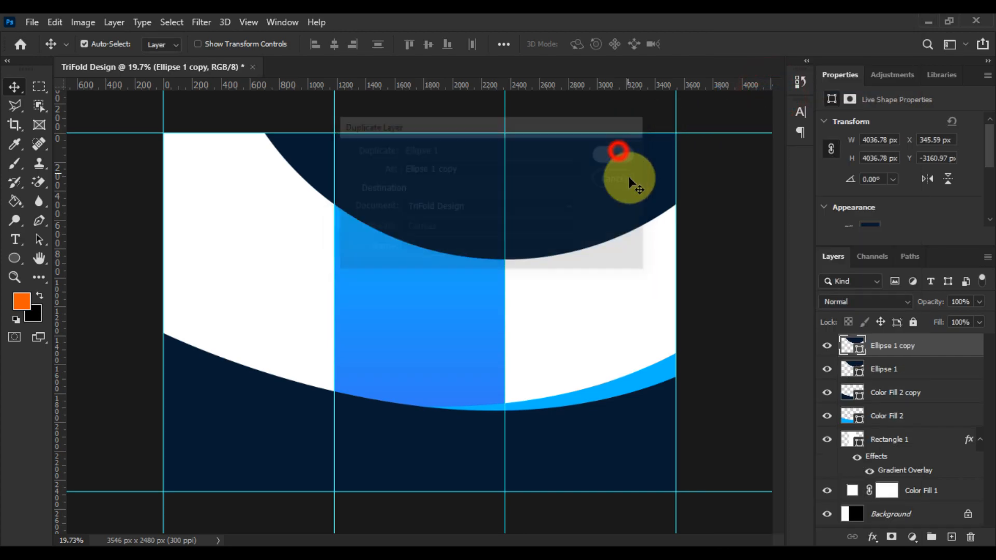
pyautogui.click(876, 369)
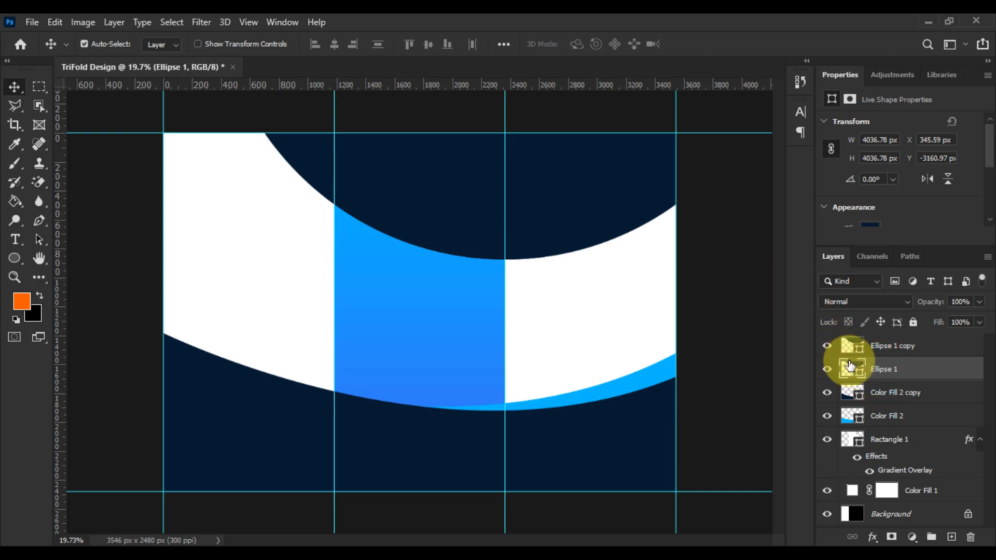
pyautogui.doubleClick(851, 370)
pyautogui.click(575, 394)
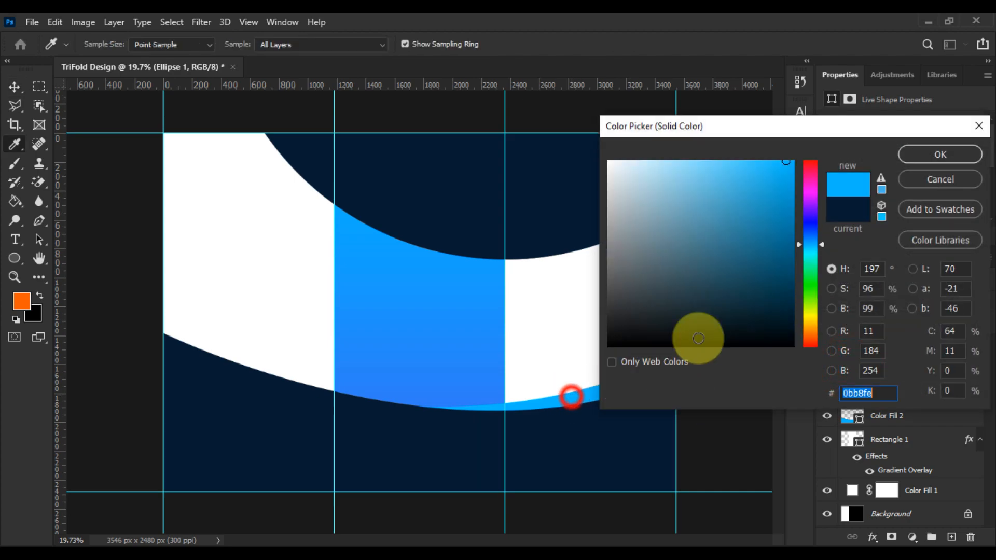
pyautogui.click(940, 154)
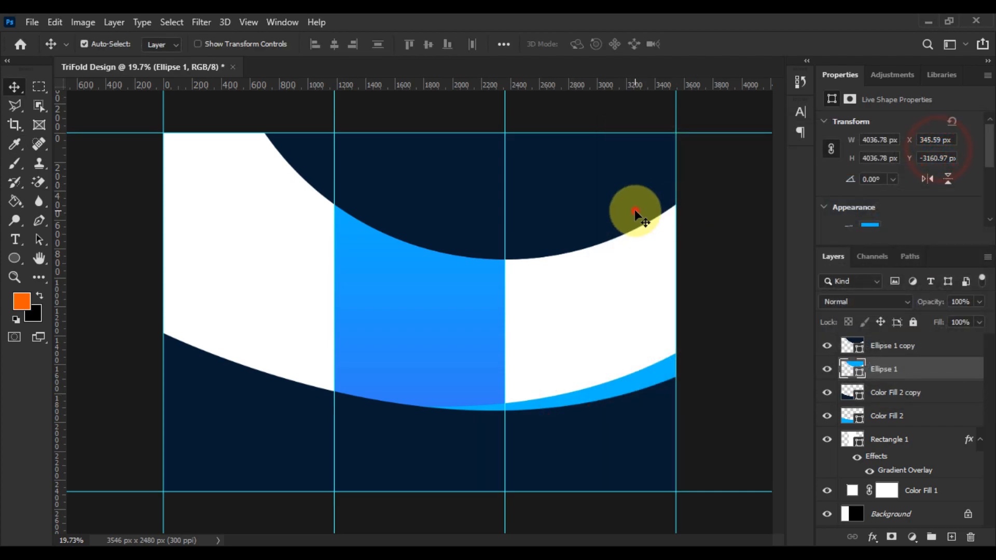
# Step: Turn on CMYK proof colors and offset the light blue circle slightly down and right, hiding the navy circle only during the move
pyautogui.click(635, 212)
pyautogui.click(867, 372)
pyautogui.hotkey('ctrl', 'y')
pyautogui.click(827, 346)
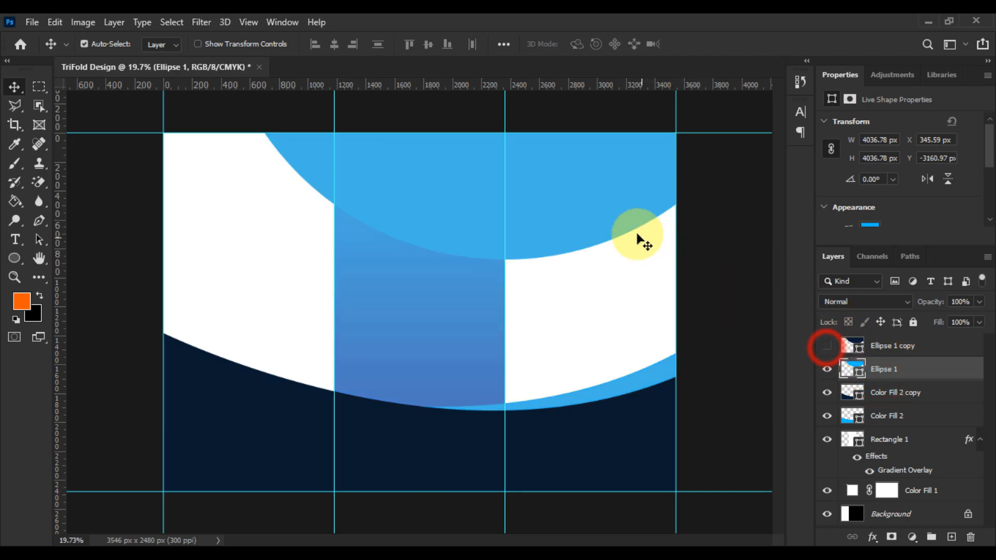
pyautogui.moveTo(629, 217); pyautogui.dragTo(644, 243)
pyautogui.click(827, 346)
pyautogui.click(703, 254)
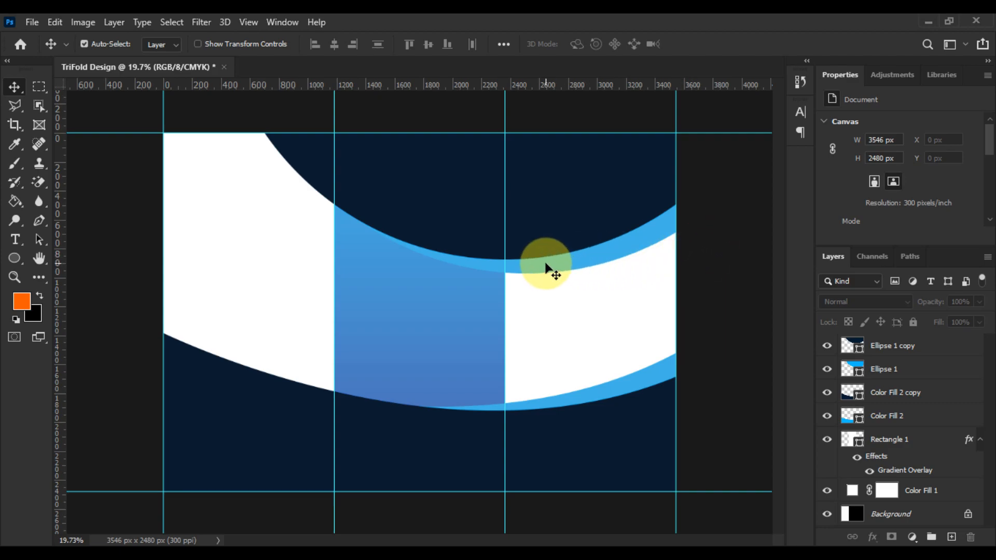
# Step: Sample the lower blue strip's color #0bb8fe as the fill of the upper light blue circle
pyautogui.doubleClick(851, 368)
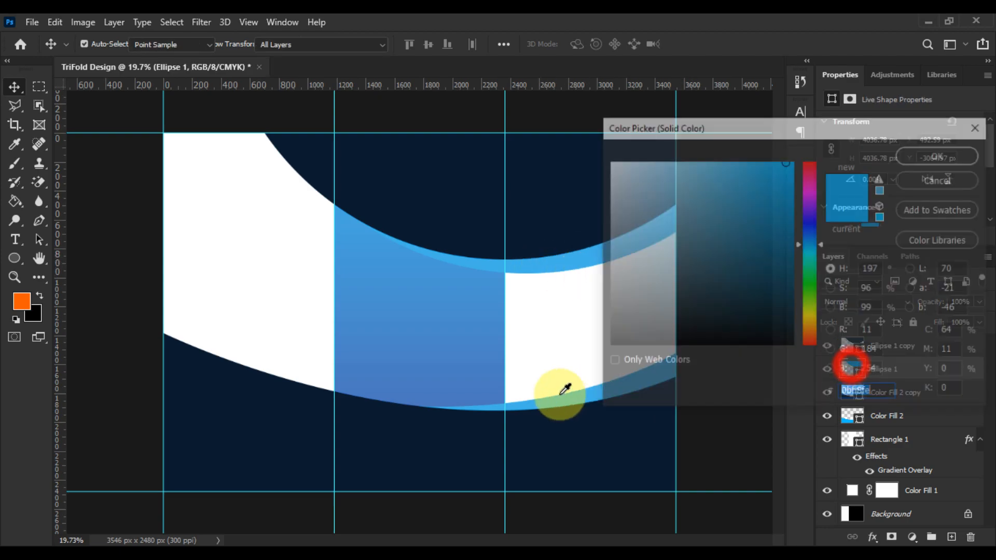
pyautogui.click(481, 399)
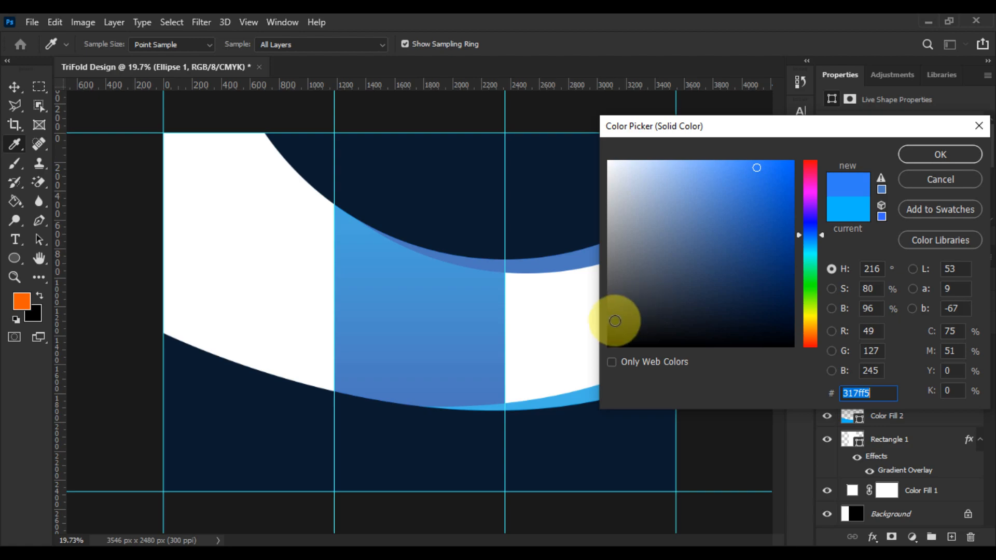
pyautogui.click(583, 397)
pyautogui.click(927, 155)
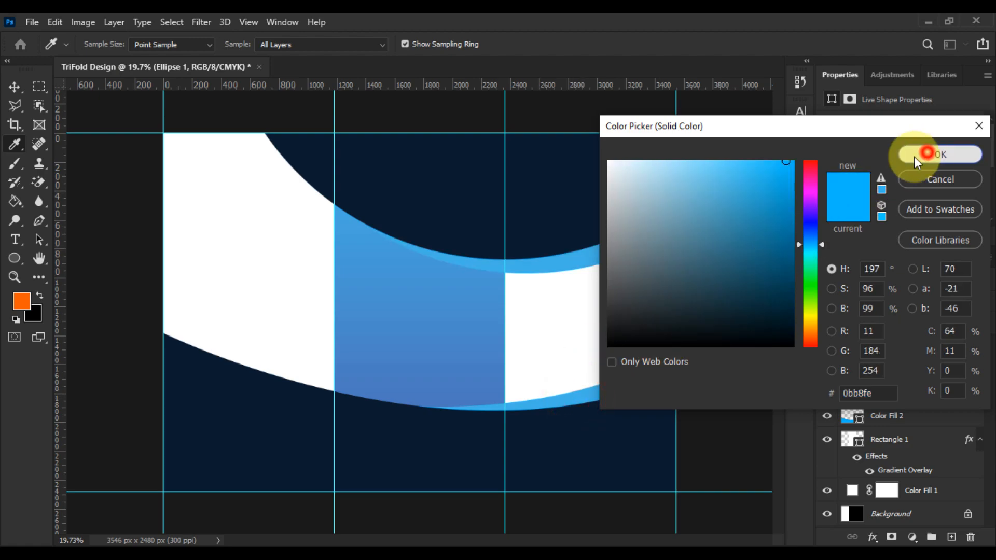
# Step: Nudge the light blue circle slightly up and left to about X 488 px, Y -3106 px, thinning its visible edge
pyautogui.scroll(2, 644, 275)
pyautogui.moveTo(642, 245); pyautogui.dragTo(641, 239)
pyautogui.scroll(-2, 643, 294)
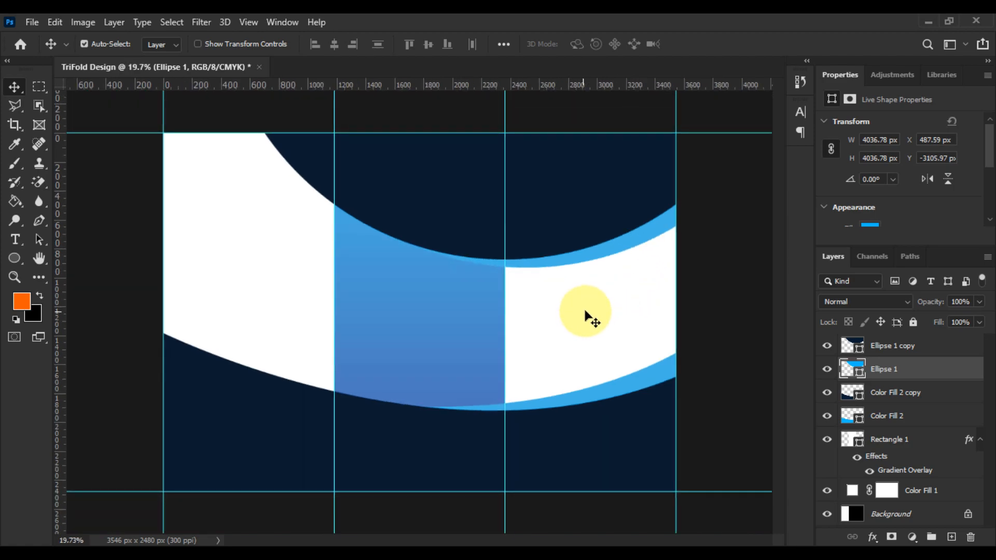
# Step: Draw a six-sided polygon about 963 by 873 px above the white fill layer in the lower left panel and round its corners
pyautogui.click(16, 264)
pyautogui.click(57, 313)
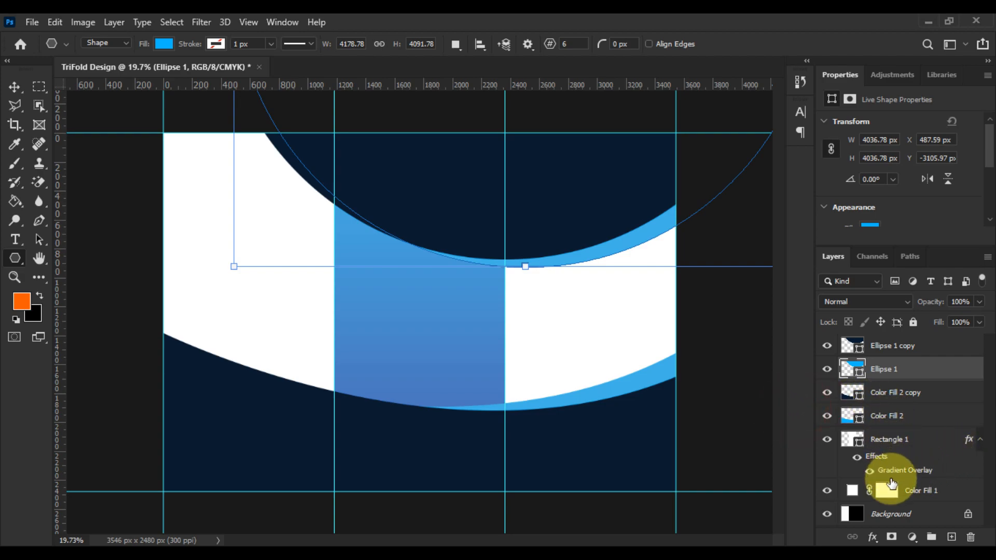
pyautogui.click(917, 489)
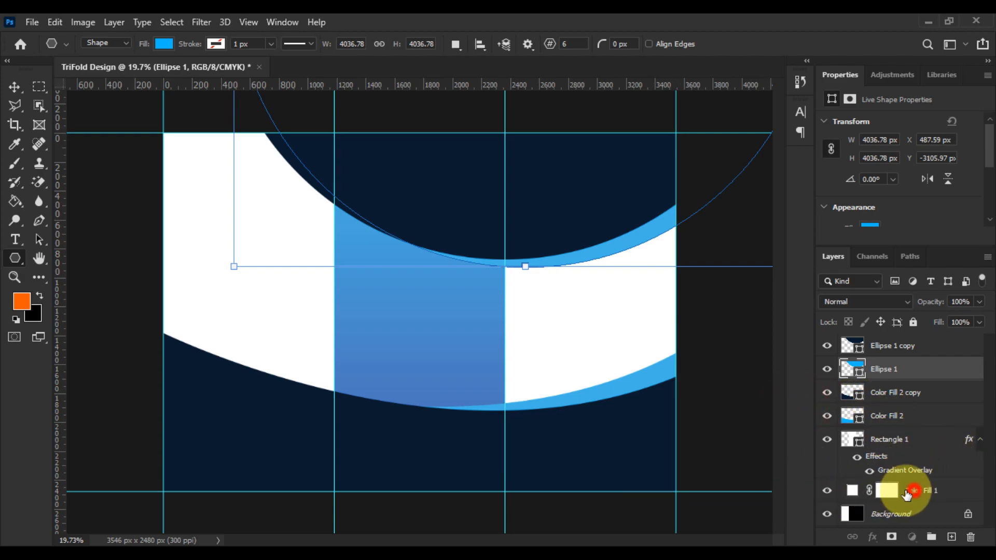
pyautogui.moveTo(209, 305); pyautogui.dragTo(354, 430)
pyautogui.scroll(2, 284, 394)
pyautogui.moveTo(327, 285); pyautogui.dragTo(315, 301)
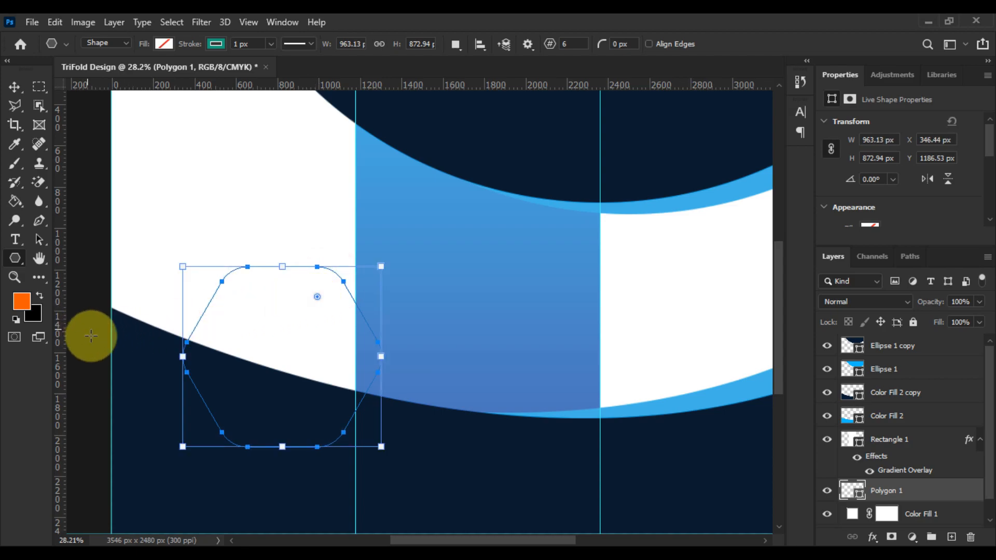
# Step: Remove the hexagon's stroke and fill it with the recently used light blue
pyautogui.click(216, 43)
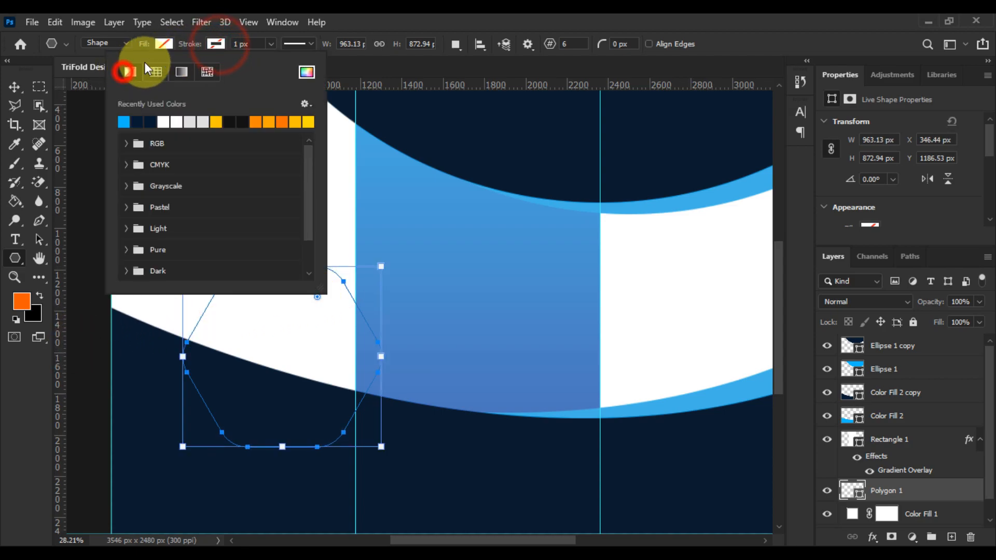
pyautogui.click(163, 44)
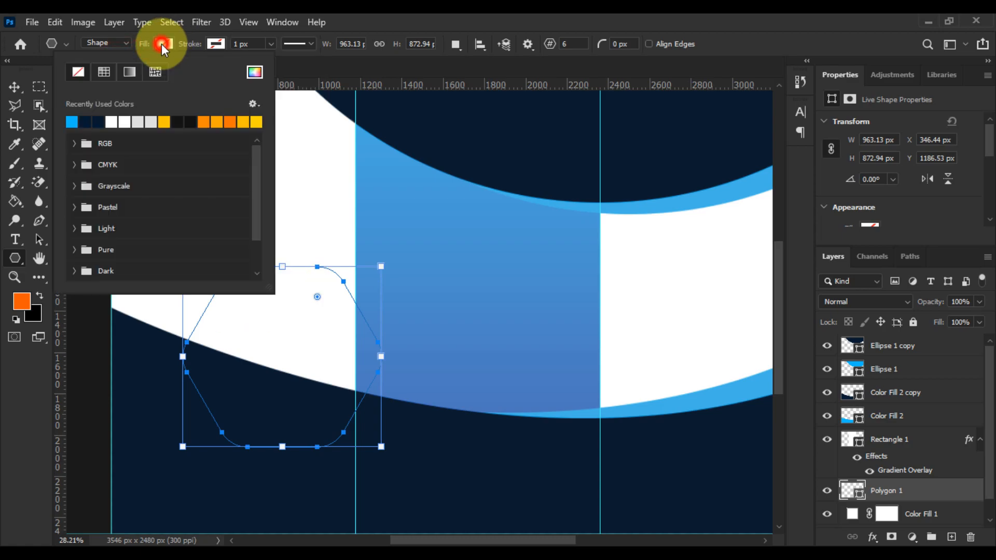
pyautogui.click(72, 122)
# Step: Bring the hexagon's layer to the front and rotate it -90°, scaled to about 856 by 780 px over the left panel's lower curve
pyautogui.click(14, 87)
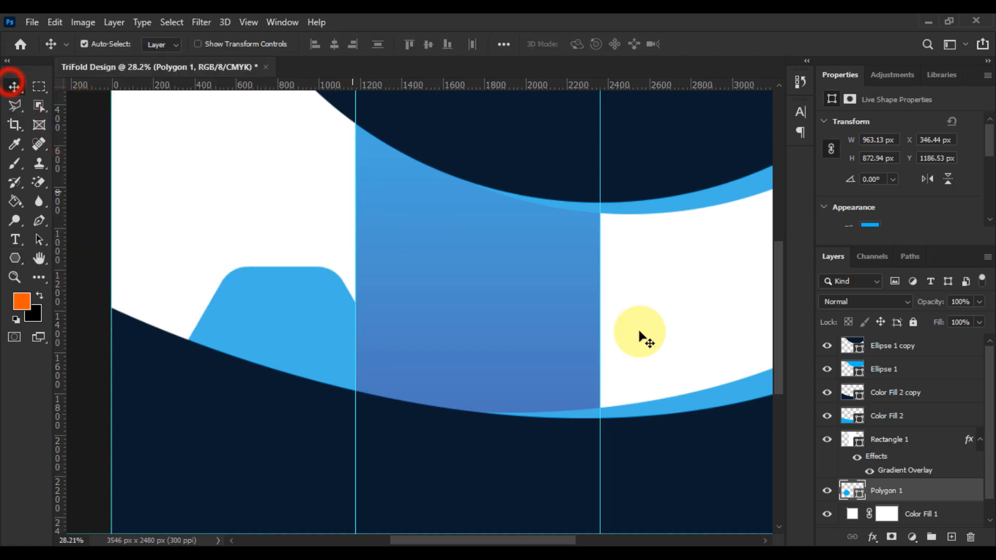
pyautogui.moveTo(948, 490); pyautogui.dragTo(913, 336)
pyautogui.hotkey('ctrl', 't')
pyautogui.moveTo(406, 361); pyautogui.dragTo(278, 285)
pyautogui.moveTo(375, 260); pyautogui.dragTo(354, 281)
pyautogui.moveTo(304, 335); pyautogui.dragTo(263, 344)
pyautogui.moveTo(304, 297); pyautogui.dragTo(308, 287)
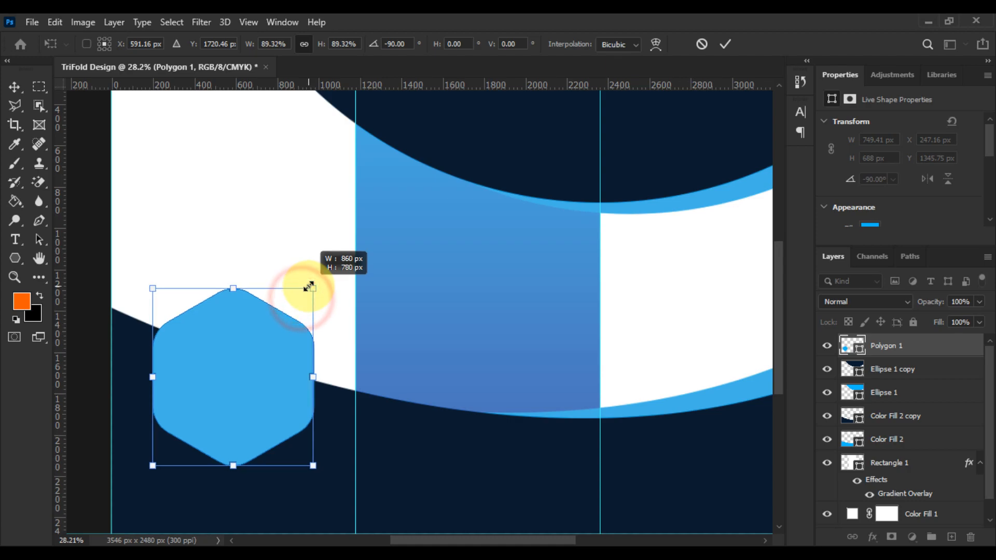
pyautogui.moveTo(263, 329); pyautogui.dragTo(260, 327)
pyautogui.press('Return')
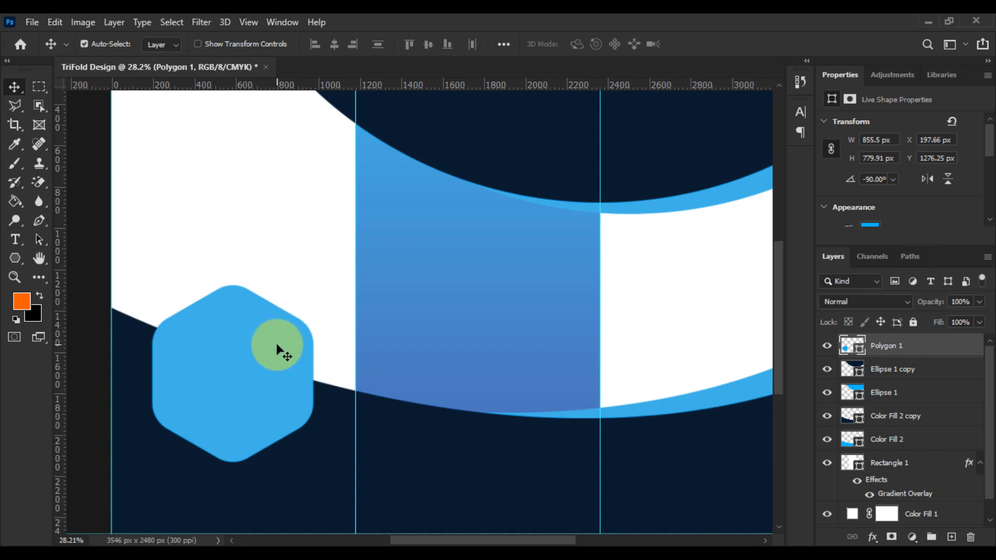
# Step: Add the text BUSINESS on the navy area of the right-hand panel and set its size to 26 pt
pyautogui.scroll(-5, 277, 345)
pyautogui.scroll(4, 342, 355)
pyautogui.moveTo(424, 307); pyautogui.dragTo(290, 468)
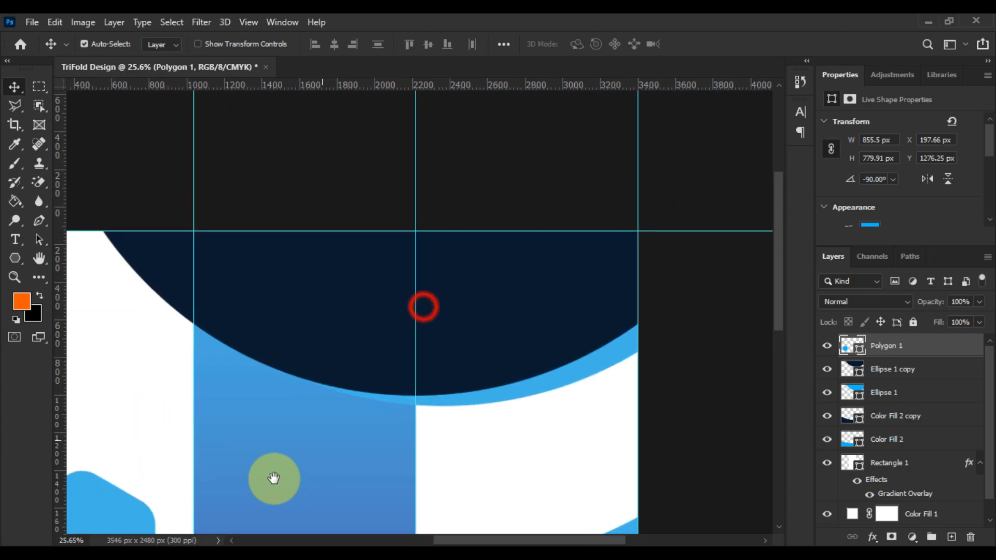
pyautogui.click(15, 239)
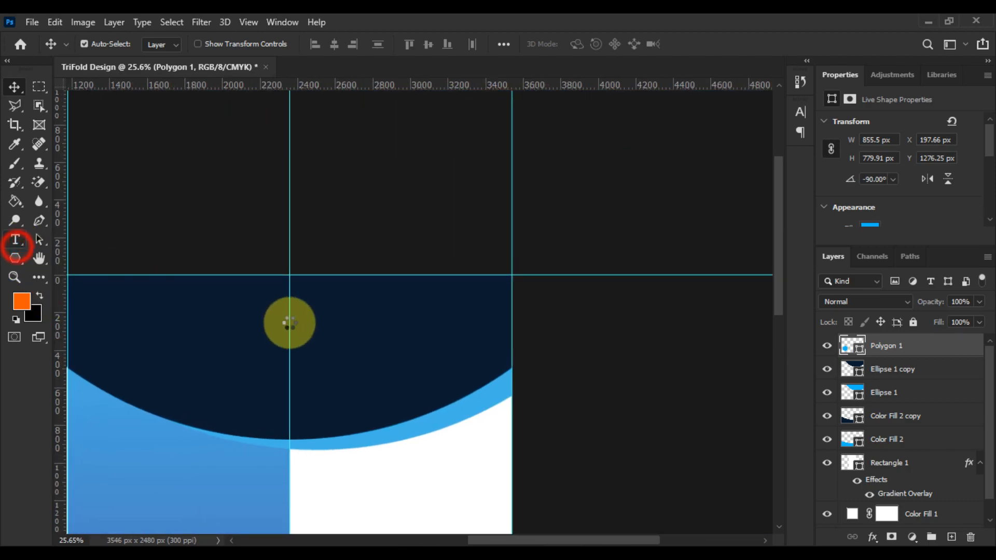
pyautogui.click(316, 325)
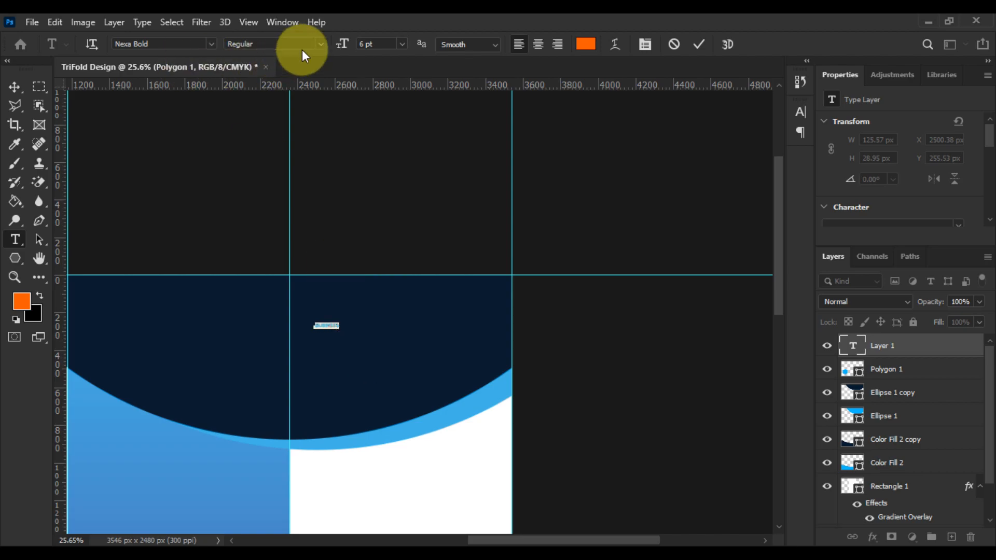
pyautogui.click(651, 44)
pyautogui.moveTo(641, 153)
pyautogui.mouseDown()
pyautogui.moveTo(656, 155)
pyautogui.moveTo(646, 155)
pyautogui.mouseUp()
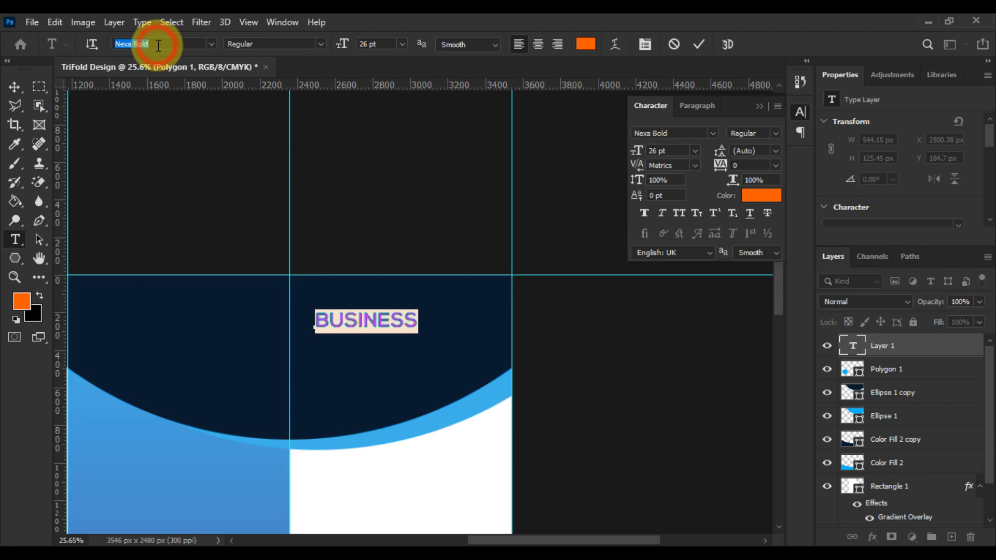
# Step: Set the BUSINESS text's font to Nexa Light and its color to white #ffffff
pyautogui.write('NEX')
pyautogui.press('Down')
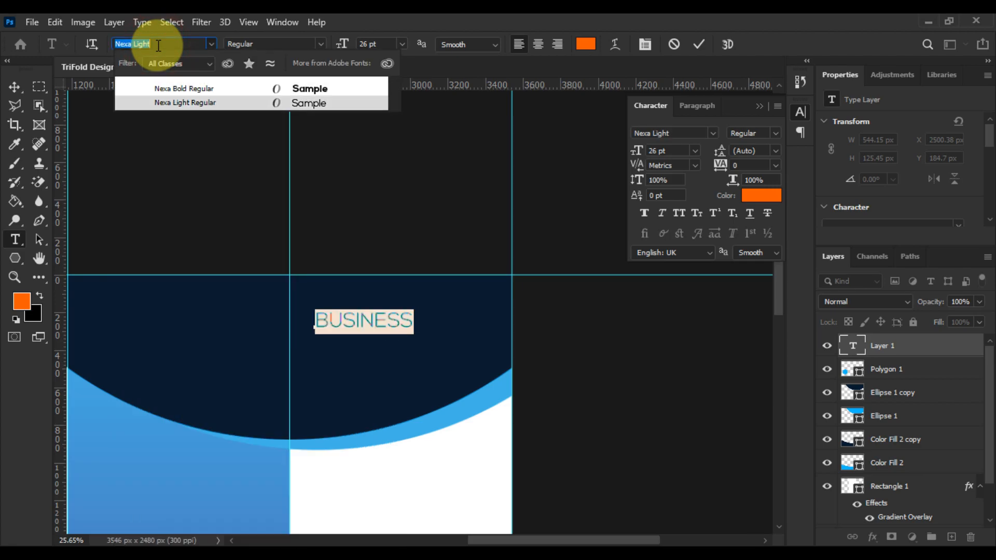
pyautogui.press('Return')
pyautogui.click(586, 44)
pyautogui.click(659, 201)
pyautogui.write('ffffff')
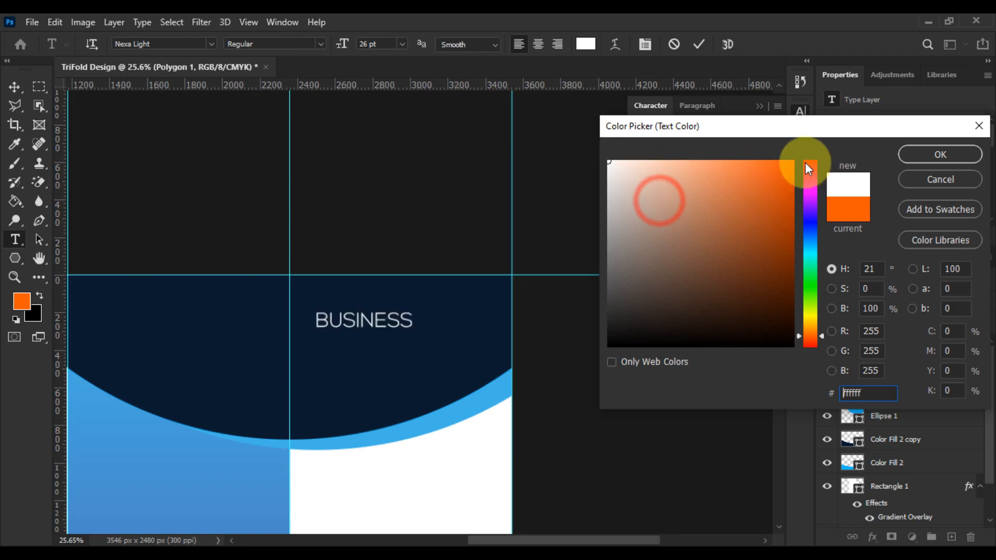
pyautogui.click(907, 154)
# Step: Duplicate the BUSINESS text directly below the original, at about Y 313 px
pyautogui.scroll(3, 523, 300)
pyautogui.click(15, 87)
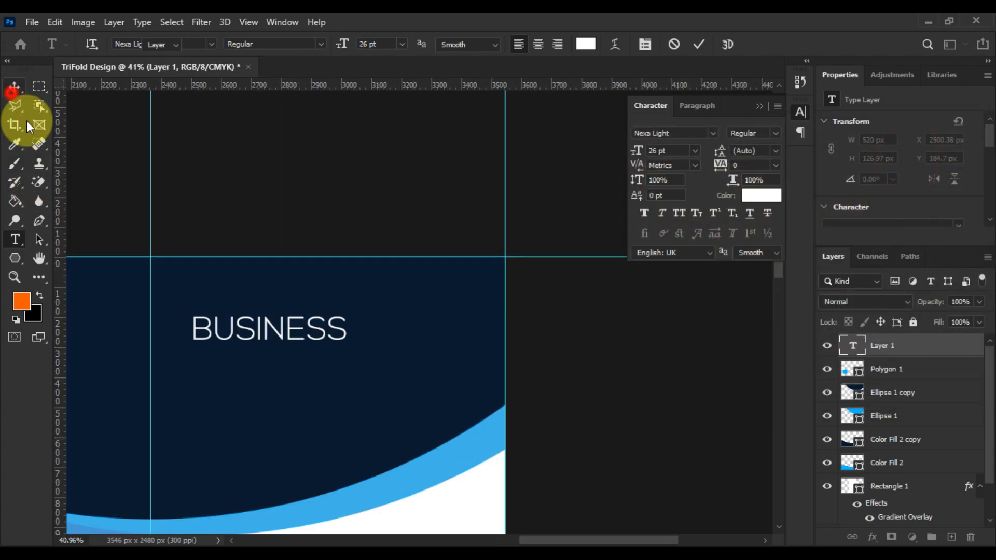
pyautogui.scroll(3, 207, 338)
pyautogui.moveTo(228, 285); pyautogui.dragTo(229, 348)
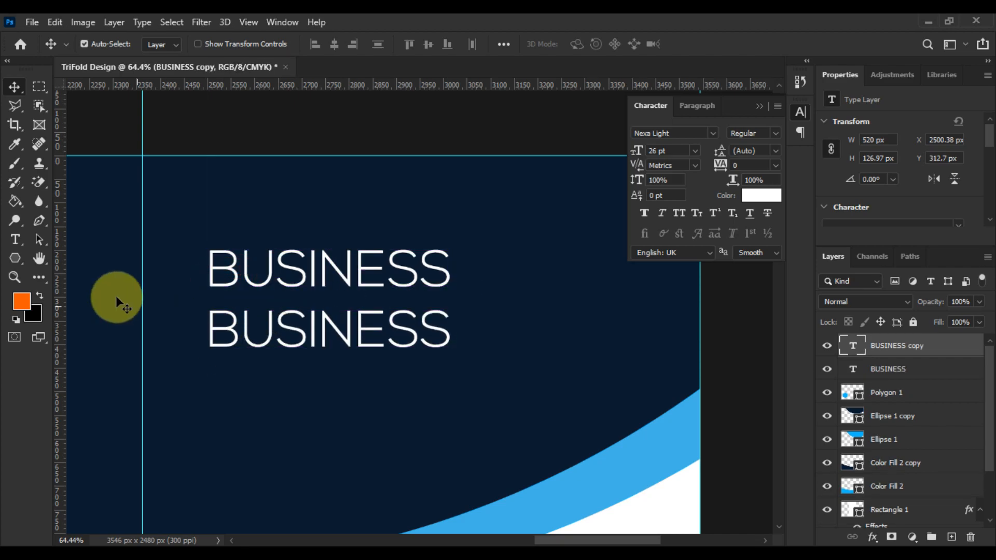
# Step: Replace the wording of the duplicated text with BROCHURE
pyautogui.click(15, 240)
pyautogui.click(228, 328)
pyautogui.doubleClick(229, 328)
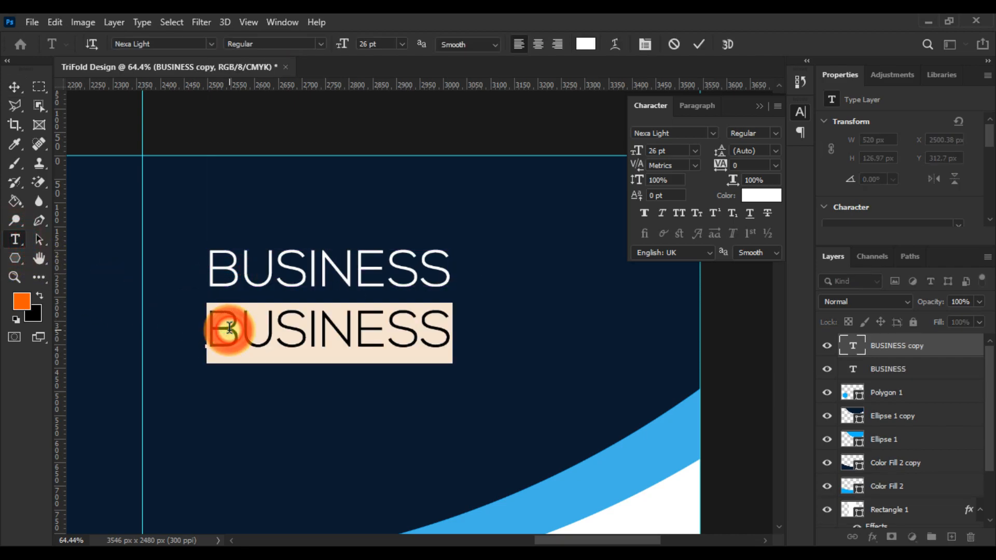
pyautogui.write('br')
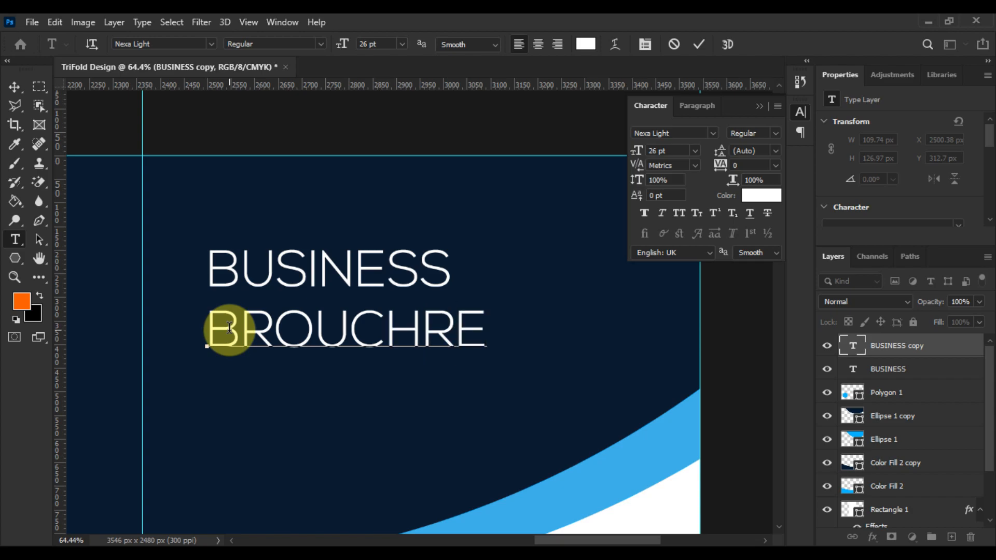
pyautogui.moveTo(326, 327); pyautogui.dragTo(483, 332)
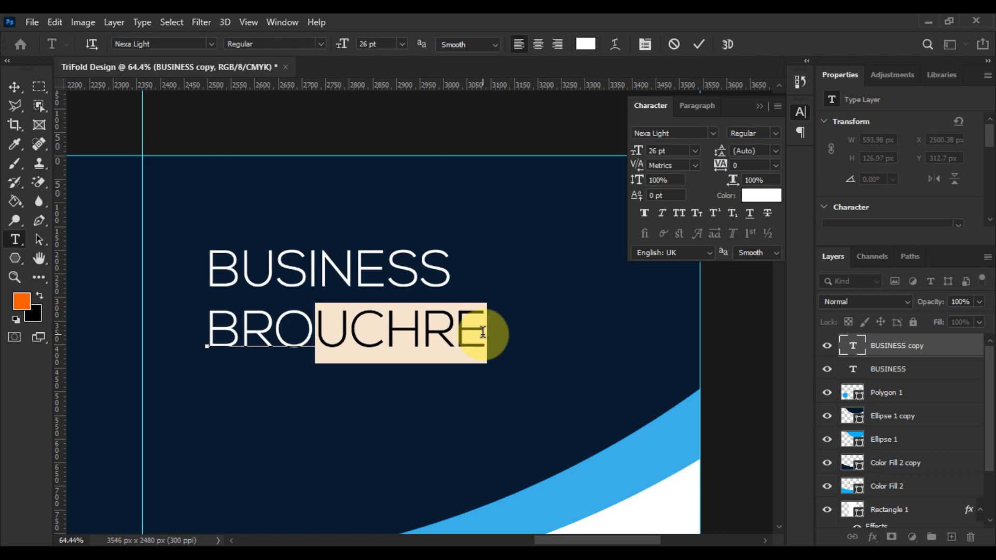
pyautogui.write('C')
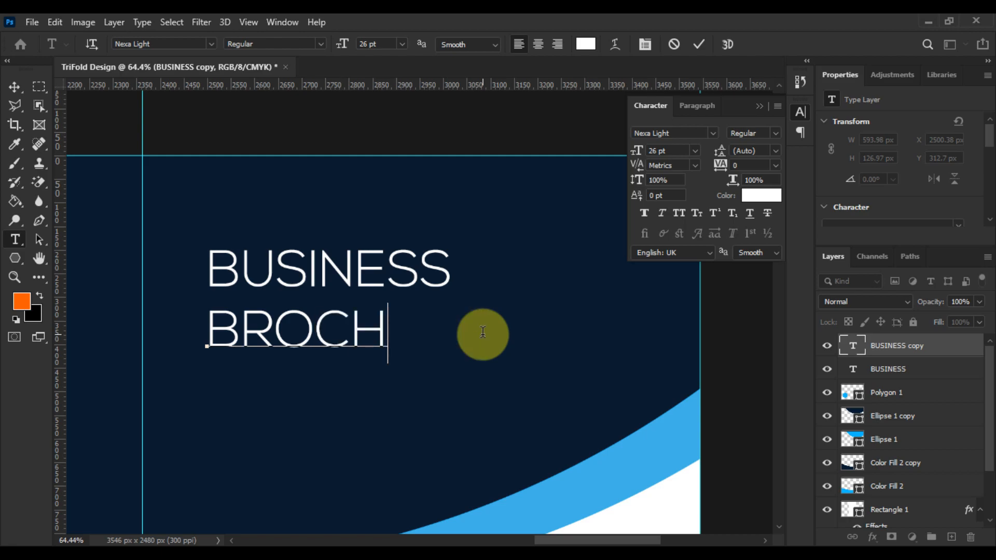
# Step: Change the BROCHURE text's font to Nexa Bold
pyautogui.hotkey('ctrl', 'a')
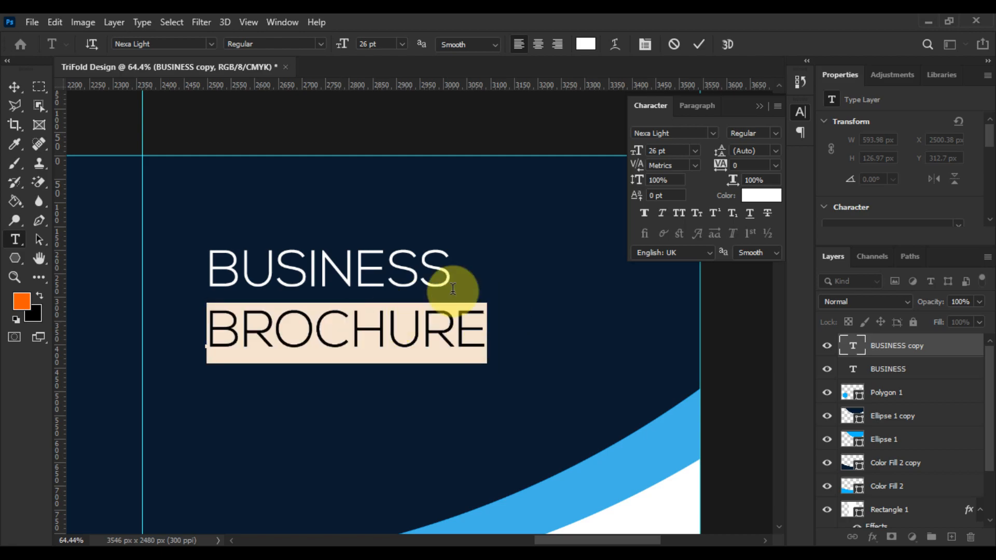
pyautogui.click(698, 135)
pyautogui.write('NEXA')
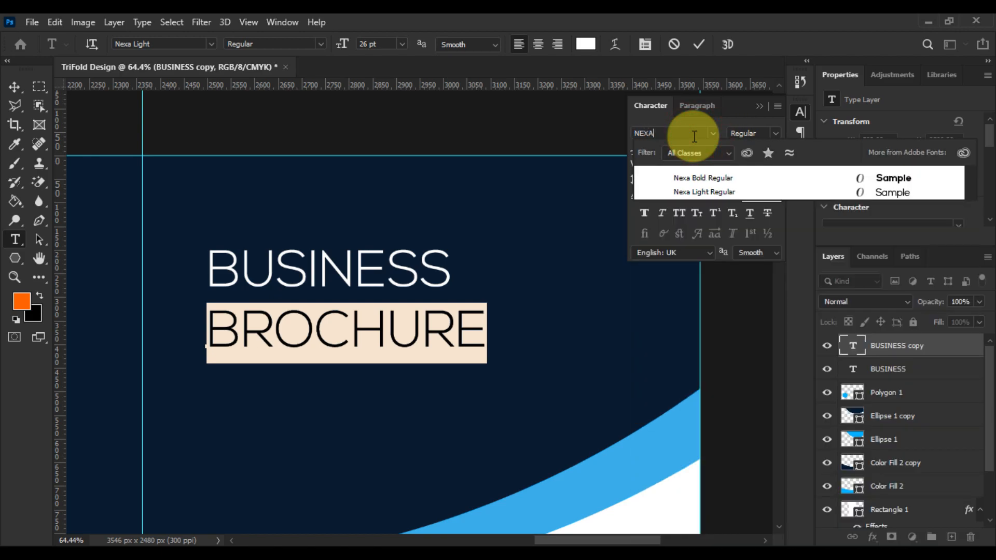
pyautogui.press('Down')
pyautogui.press('Return')
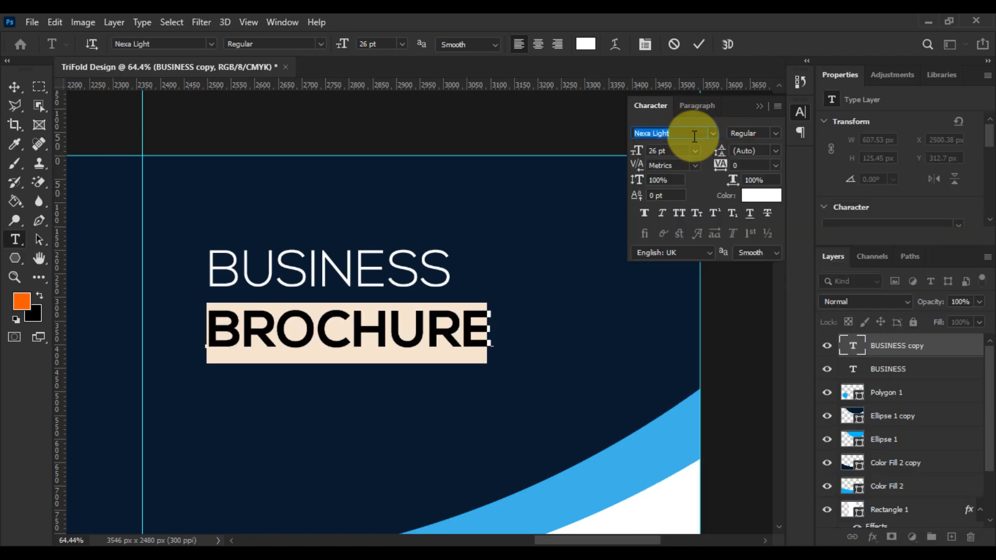
# Step: Scale the BROCHURE text up proportionally to about 124%, keeping its left edge aligned with BUSINESS
pyautogui.click(14, 92)
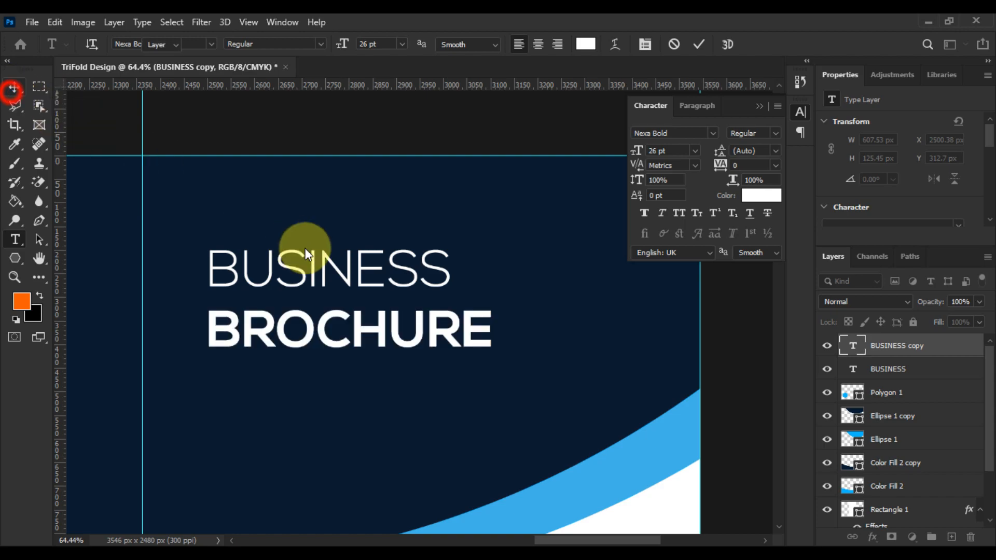
pyautogui.hotkey('ctrl', 't')
pyautogui.moveTo(517, 330); pyautogui.dragTo(567, 330)
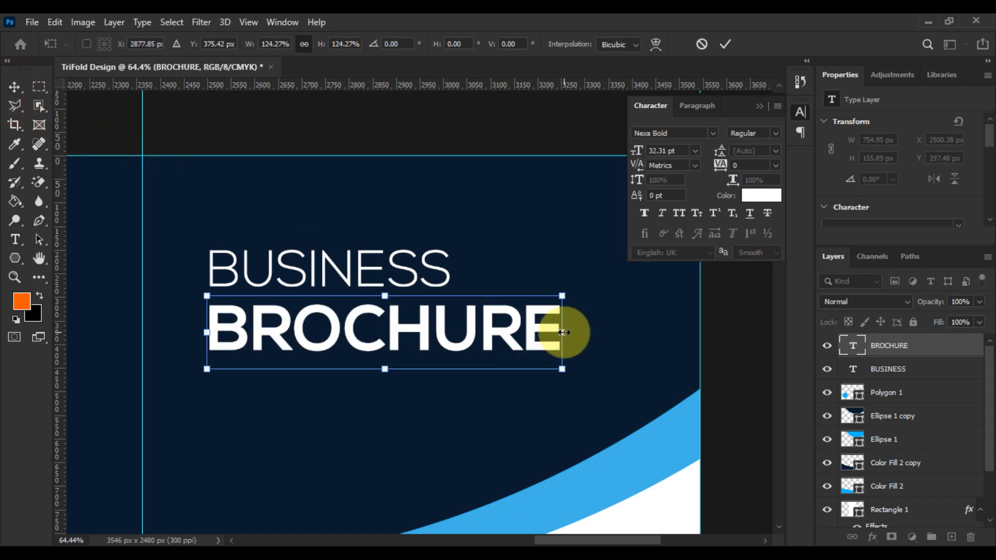
pyautogui.press('Return')
# Step: Move the BUSINESS and BROCHURE texts together up and left to about X 2452 px, Y 130 px
pyautogui.keyDown('shift'); pyautogui.click(877, 370); pyautogui.keyUp('shift')
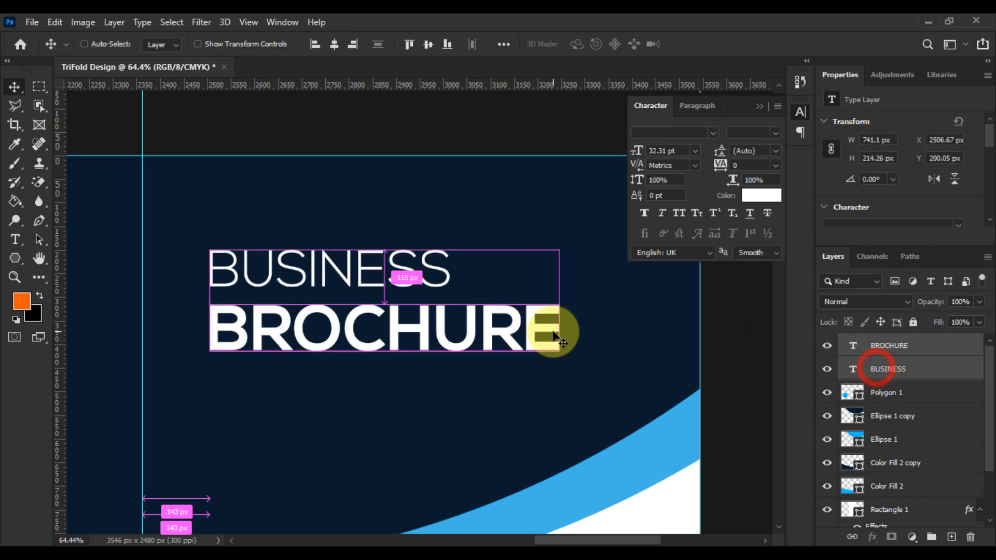
pyautogui.hotkey('ctrl', 't')
pyautogui.moveTo(395, 296); pyautogui.dragTo(385, 276)
pyautogui.press('Return')
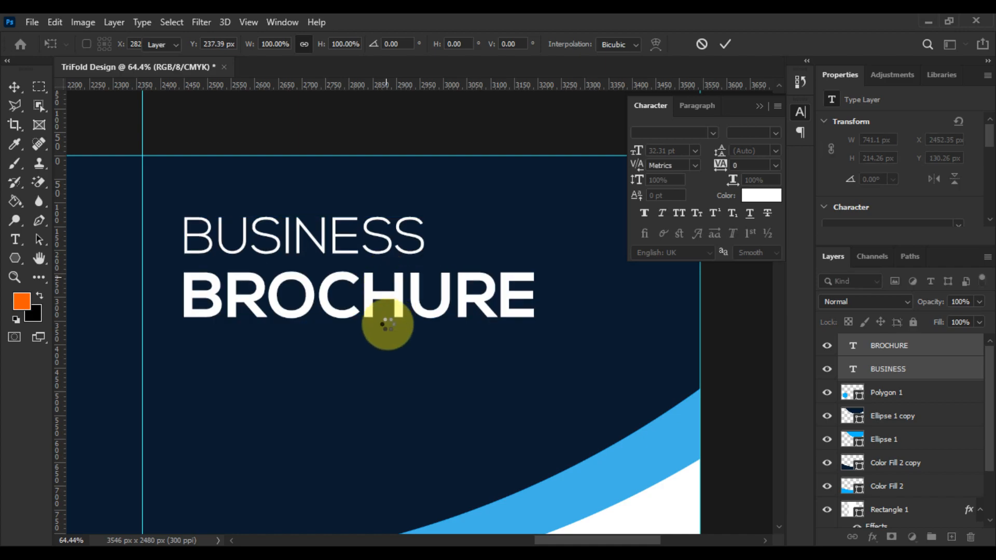
# Step: Add the text 2021 below the BROCHURE heading on the navy area
pyautogui.scroll(-3, 388, 323)
pyautogui.click(15, 242)
pyautogui.click(258, 402)
pyautogui.write('2')
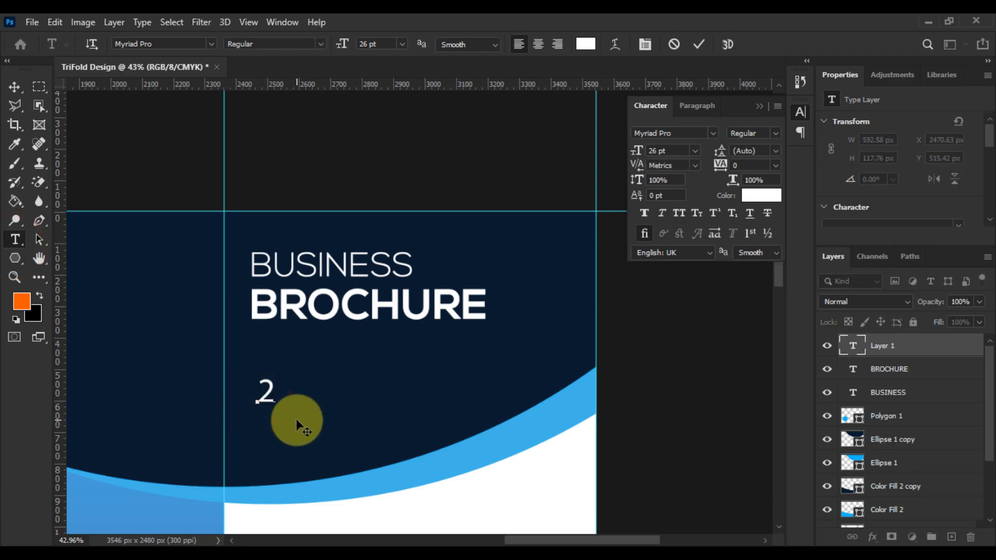
pyautogui.write('021')
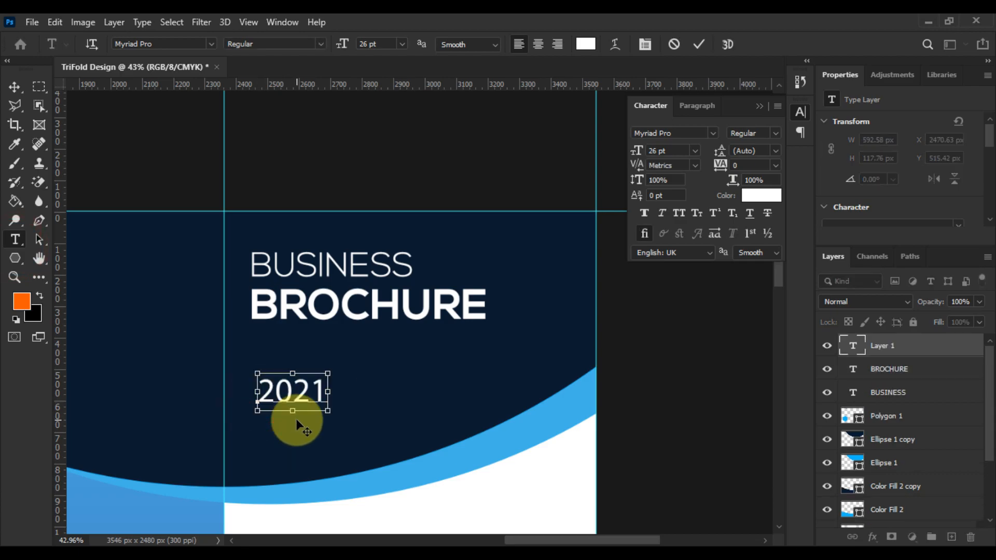
# Step: Change the 2021 text's font to Nexa Bold
pyautogui.hotkey('ctrl', 'a')
pyautogui.click(669, 135)
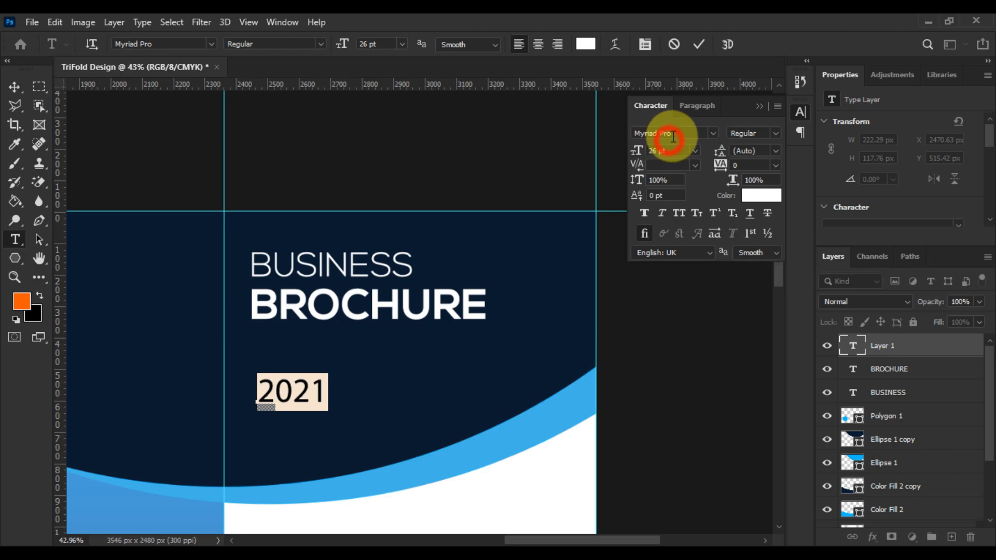
pyautogui.write('nexa')
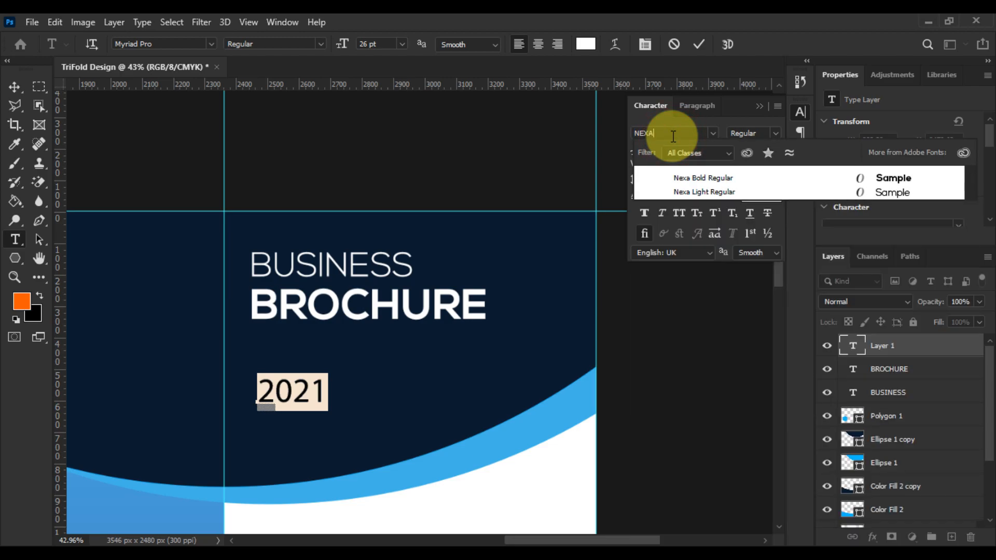
pyautogui.press('Return')
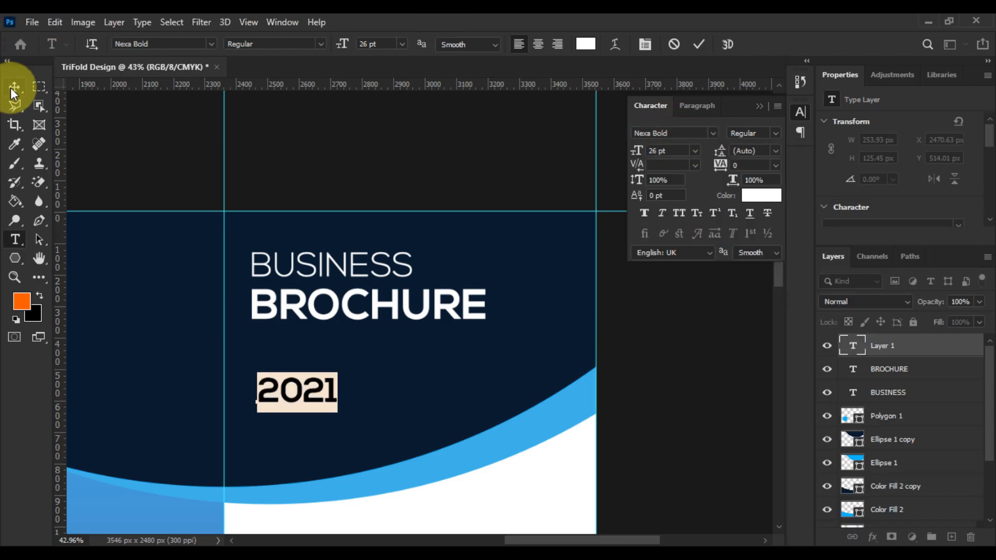
# Step: Scale the 2021 text up proportionally to about 185%, keeping its left edge in place
pyautogui.click(14, 87)
pyautogui.hotkey('ctrl', 't')
pyautogui.moveTo(338, 393); pyautogui.dragTo(404, 395)
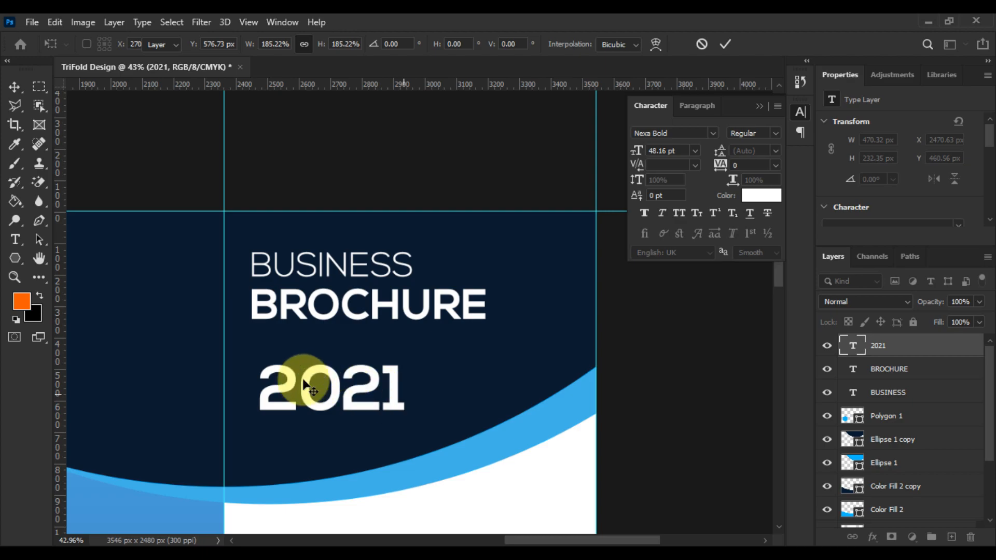
pyautogui.press('Return')
# Step: Move the 2021 text close below BROCHURE with left edges aligned, at about X 2446 px, Y 392 px, and hide the character settings
pyautogui.scroll(3, 275, 362)
pyautogui.moveTo(284, 248); pyautogui.dragTo(283, 258)
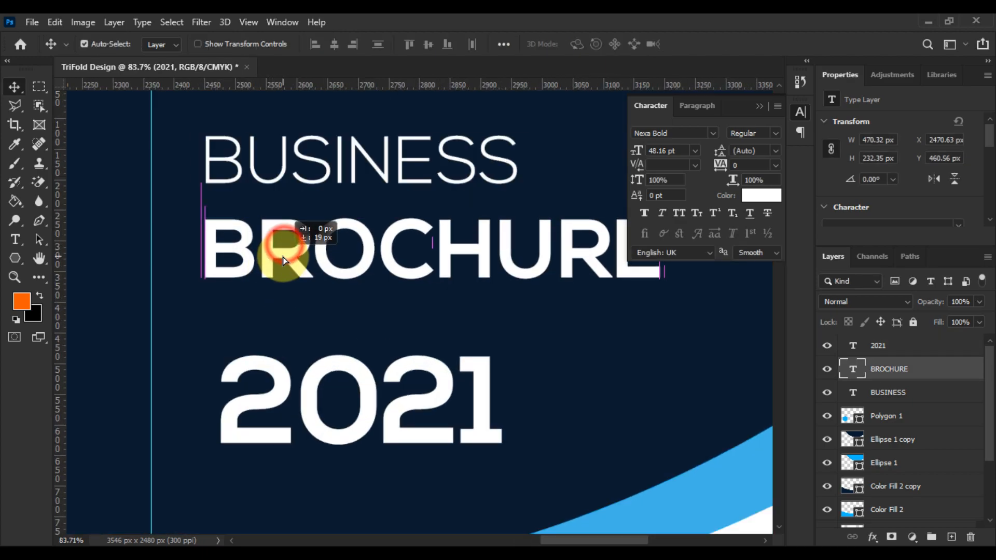
pyautogui.moveTo(327, 367); pyautogui.dragTo(314, 328)
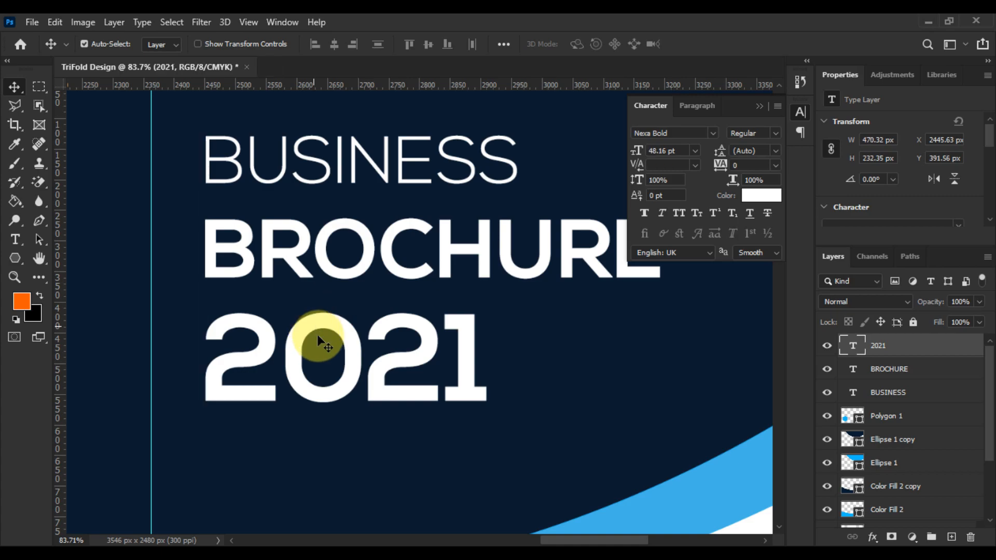
pyautogui.scroll(-5, 318, 337)
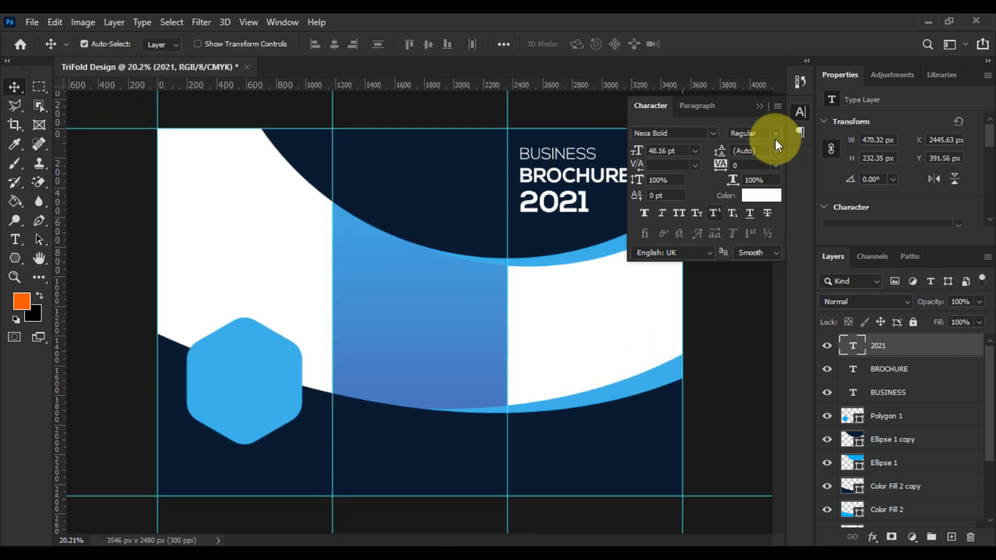
pyautogui.click(760, 107)
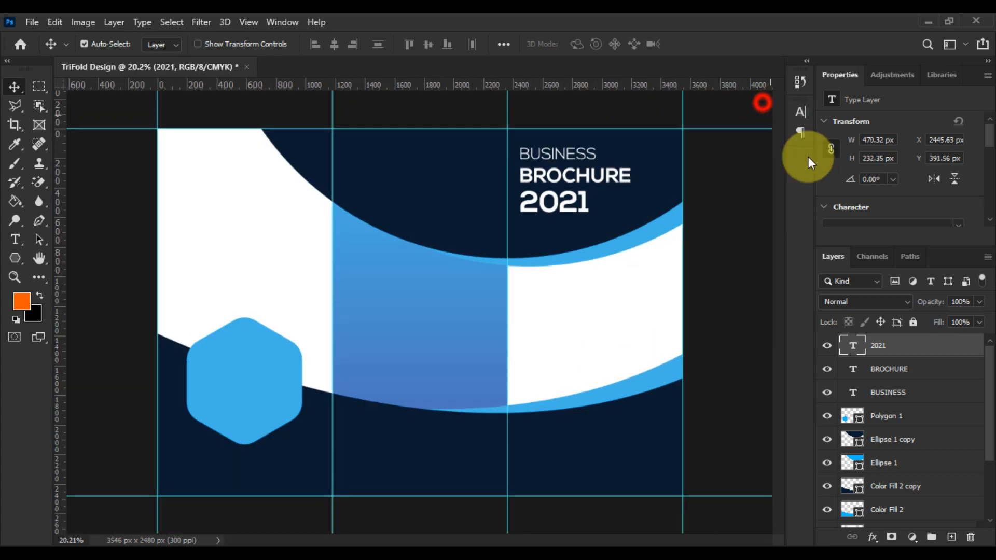
# Step: Add a blue-purple gradient overlay to the 2021 text layer, keeping the text visible beside the dialog
pyautogui.rightClick(917, 346)
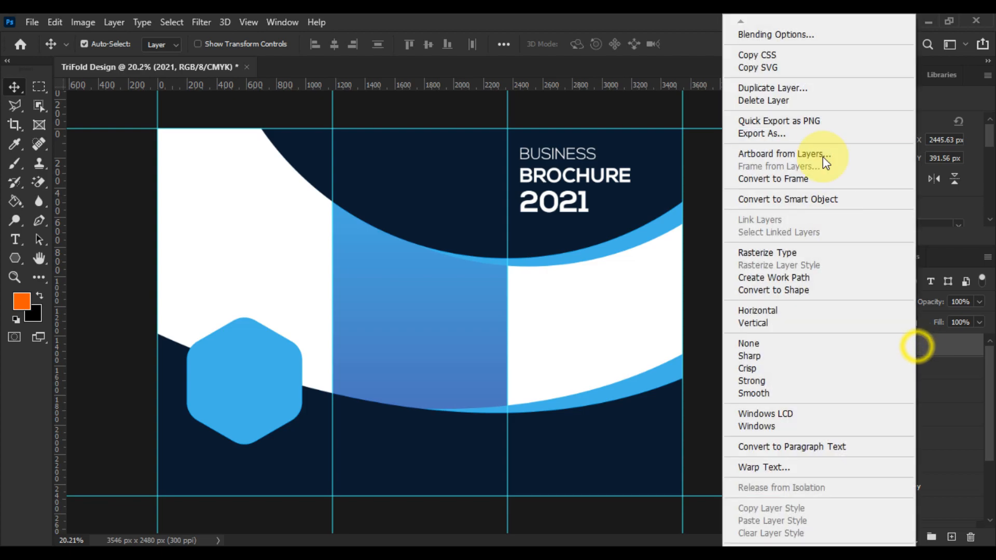
pyautogui.click(785, 35)
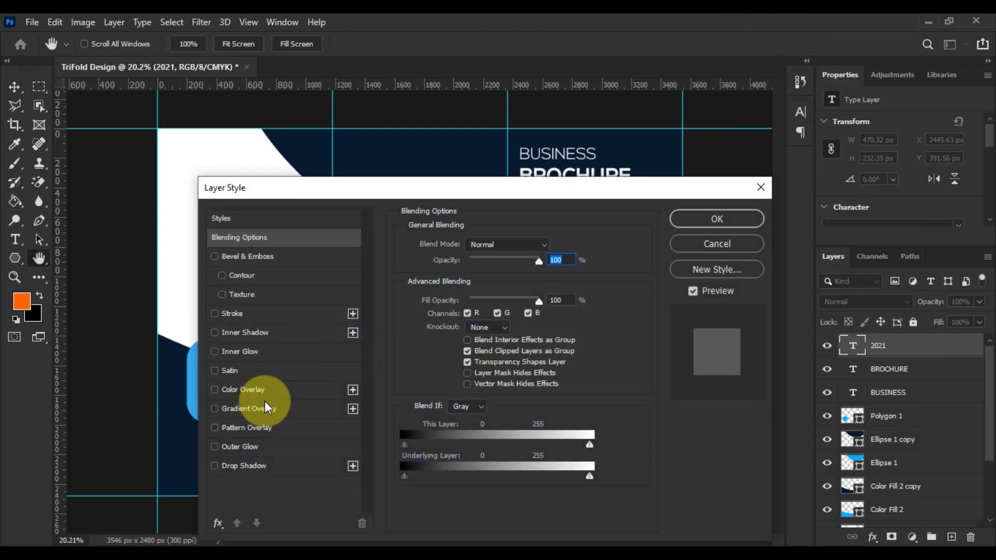
pyautogui.click(264, 408)
pyautogui.moveTo(433, 189); pyautogui.dragTo(452, 349)
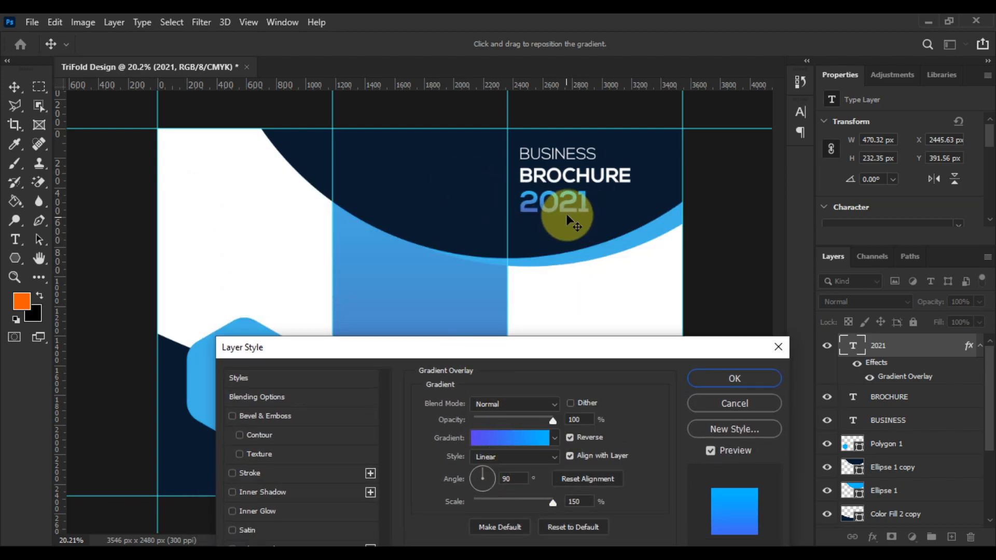
# Step: Set the 2021 gradient to a 90° angle and 150% scale, shift it downward over the text, and apply the style
pyautogui.scroll(2, 567, 229)
pyautogui.moveTo(486, 475); pyautogui.dragTo(489, 472)
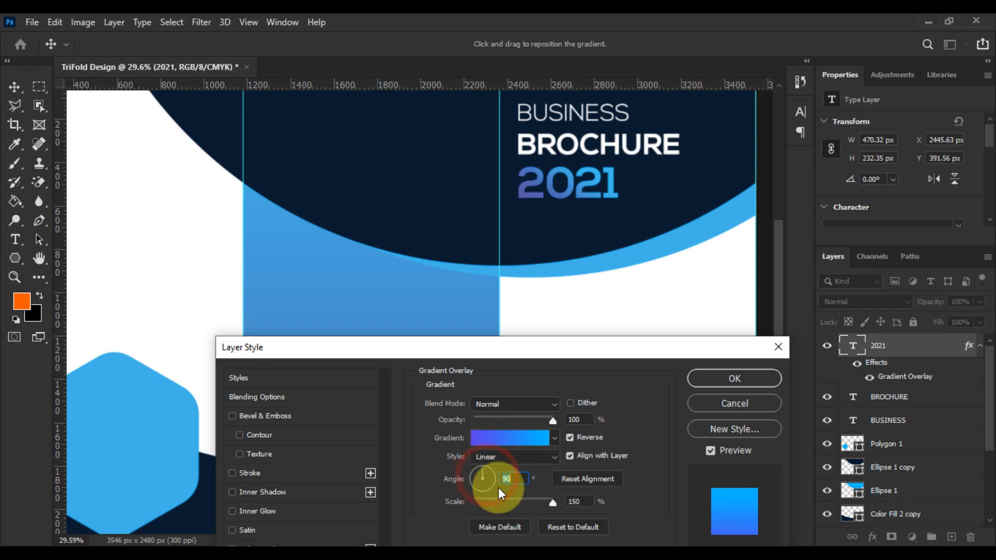
pyautogui.moveTo(515, 504); pyautogui.dragTo(553, 507)
pyautogui.moveTo(621, 513); pyautogui.dragTo(622, 511)
pyautogui.moveTo(596, 190); pyautogui.dragTo(586, 215)
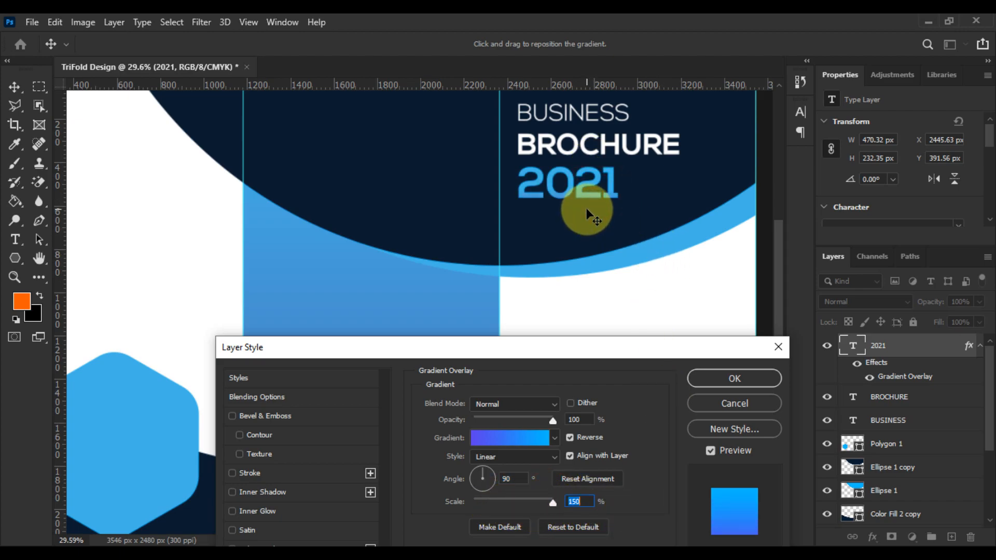
pyautogui.click(727, 389)
pyautogui.click(724, 379)
# Step: Add the text HEADLINE in 26 pt Nexa Bold on the navy area at the bottom of the cover panel
pyautogui.scroll(-3, 485, 339)
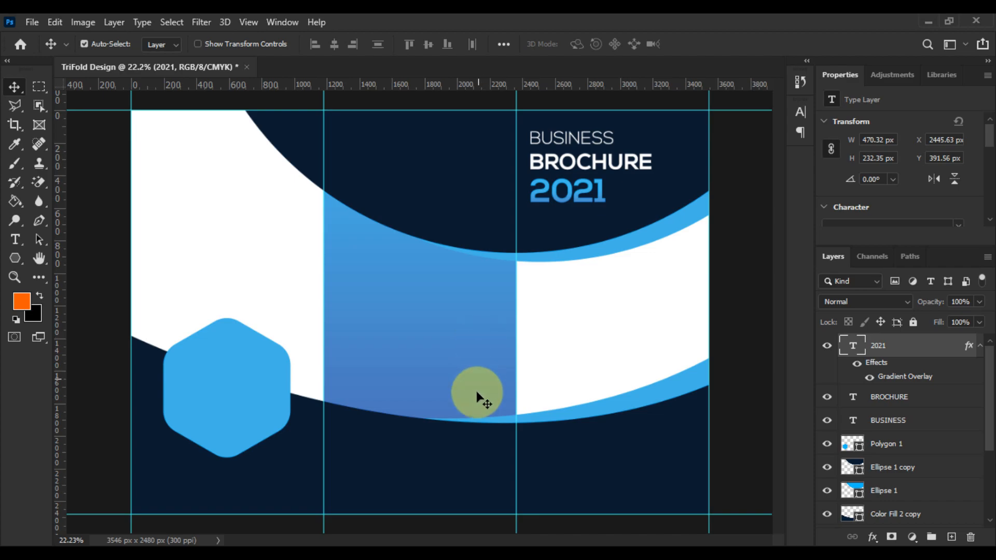
pyautogui.scroll(2, 534, 441)
pyautogui.moveTo(582, 467); pyautogui.dragTo(402, 332)
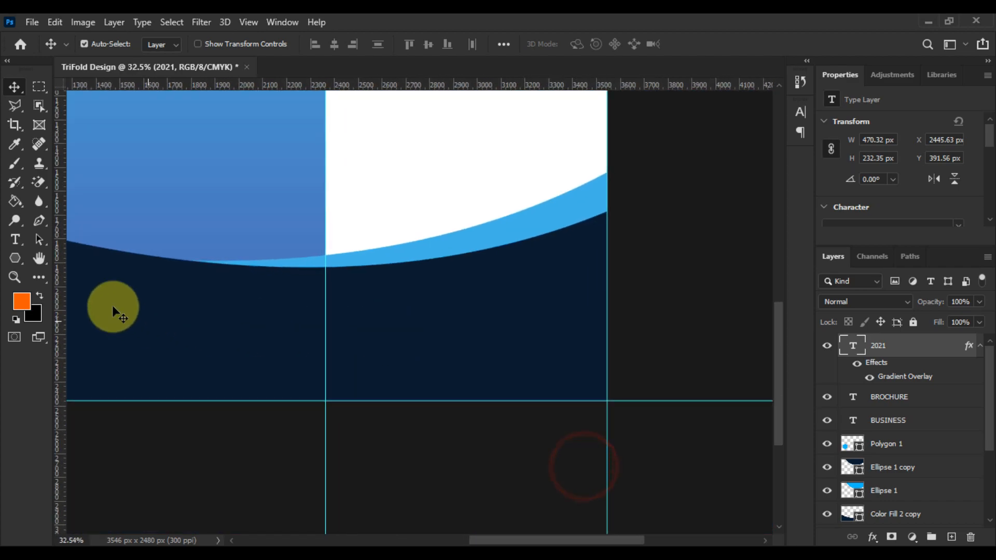
pyautogui.click(15, 240)
pyautogui.click(367, 352)
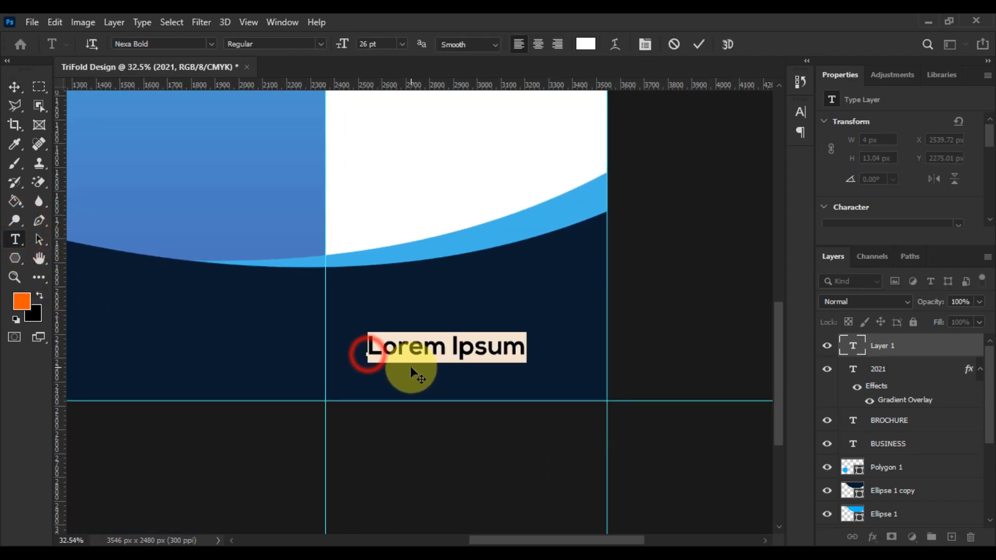
pyautogui.write('he')
pyautogui.press('BackSpace')
pyautogui.press('BackSpace')
pyautogui.write('HEA')
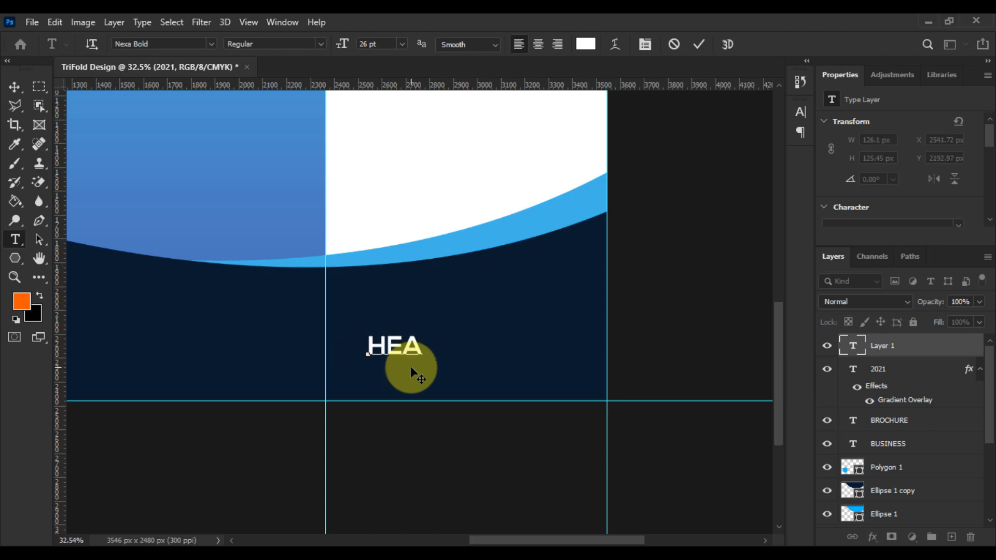
pyautogui.write('DLINE')
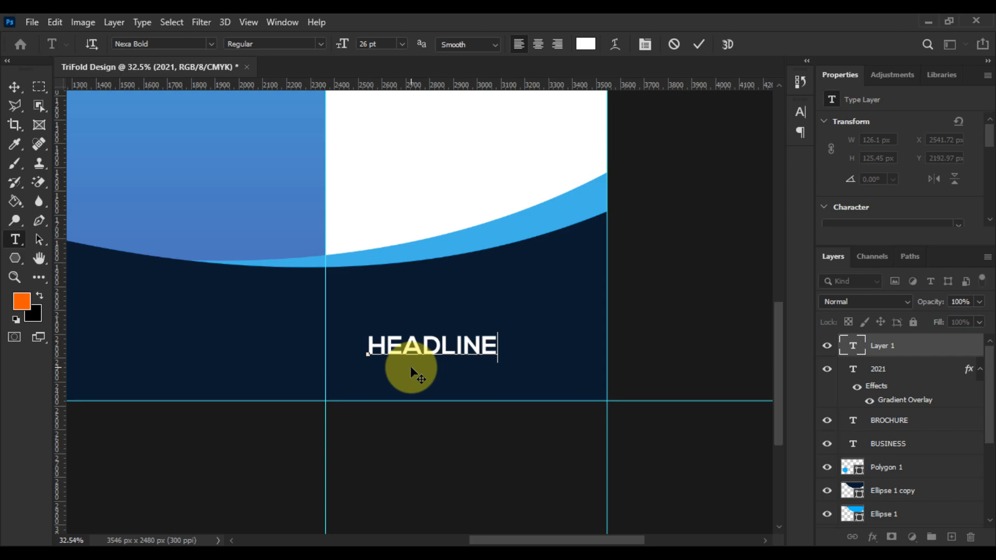
pyautogui.click(14, 87)
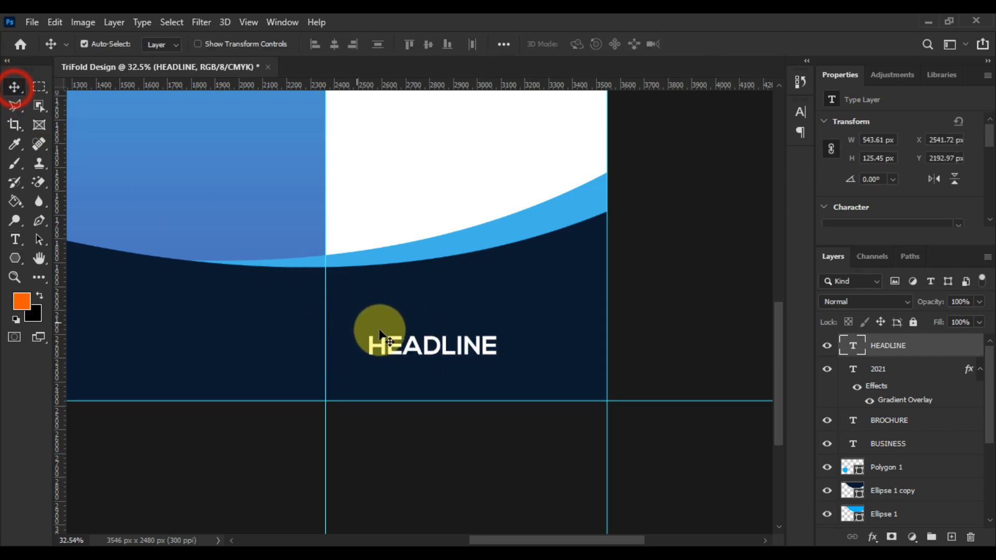
# Step: Move the HEADLINE text up and right to about X 2656 px, Y 2040 px on the cover panel
pyautogui.moveTo(418, 348); pyautogui.dragTo(445, 328)
pyautogui.scroll(-3, 475, 345)
pyautogui.moveTo(465, 360); pyautogui.dragTo(327, 430)
pyautogui.scroll(-5, 328, 429)
pyautogui.scroll(3, 583, 473)
pyautogui.scroll(6, 646, 487)
pyautogui.moveTo(612, 476); pyautogui.dragTo(559, 449)
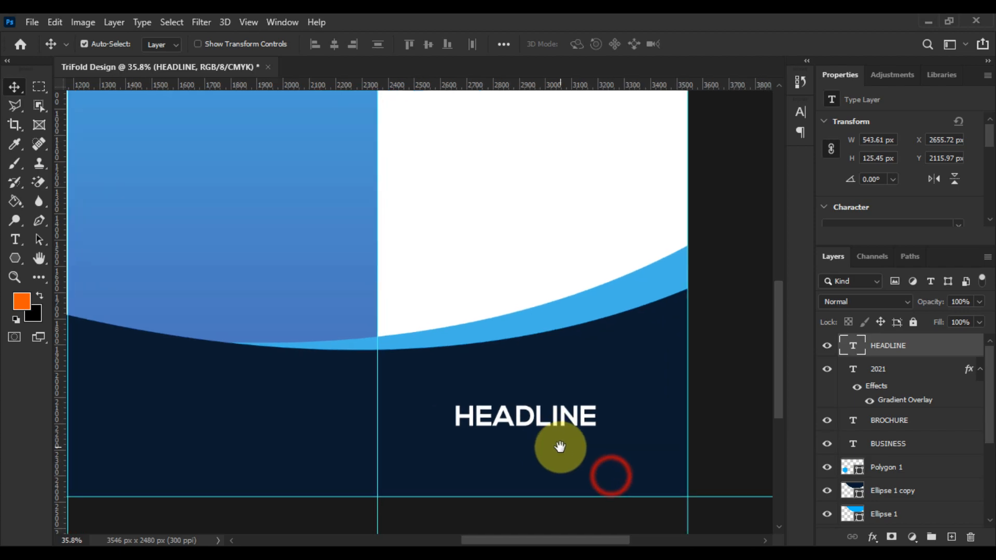
pyautogui.scroll(3, 579, 435)
pyautogui.moveTo(555, 412); pyautogui.dragTo(553, 383)
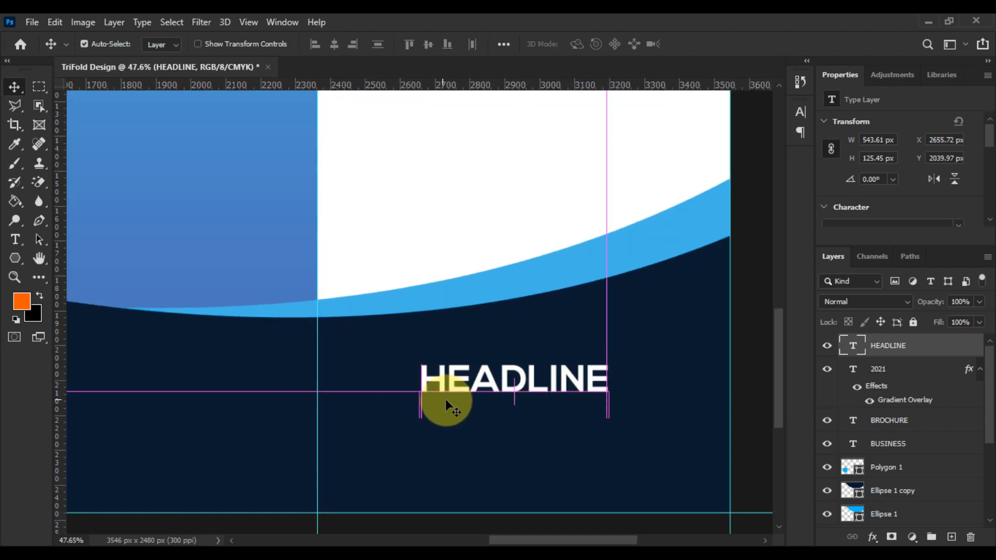
# Step: Add a centre-aligned 7 pt Lorem ipsum paragraph in a box about 877 px wide and 197 px high below HEADLINE
pyautogui.click(15, 239)
pyautogui.moveTo(357, 430); pyautogui.dragTo(663, 498)
pyautogui.moveTo(342, 44); pyautogui.dragTo(332, 49)
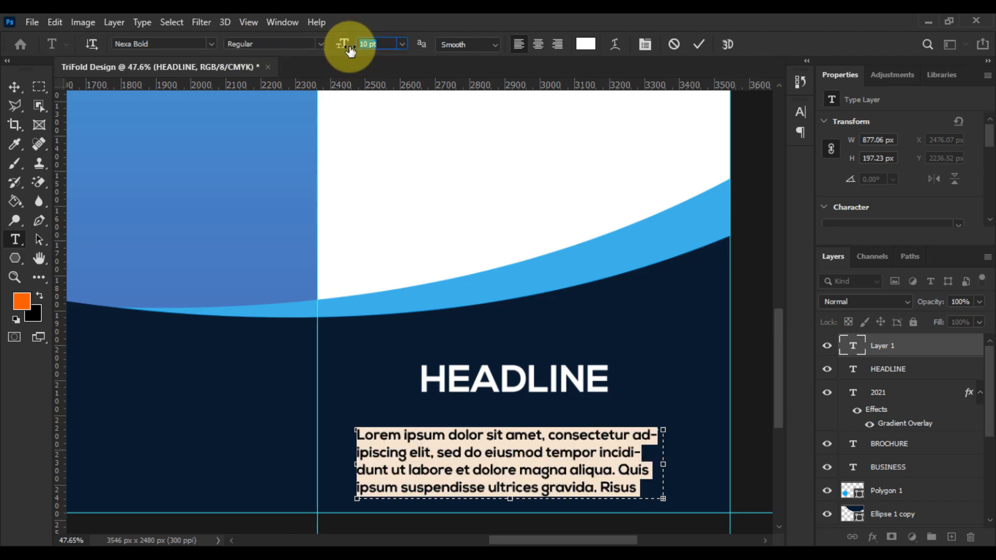
pyautogui.click(536, 45)
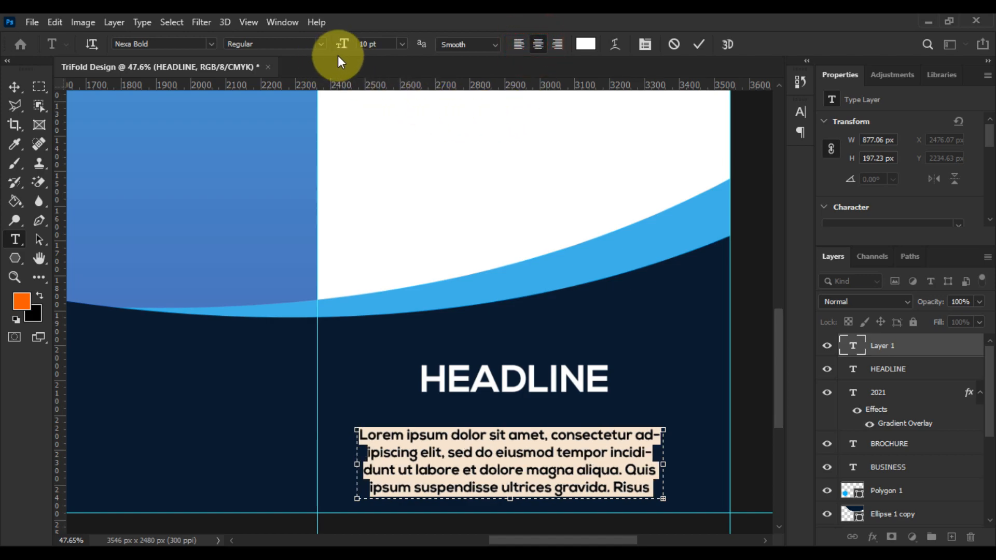
pyautogui.moveTo(335, 48); pyautogui.dragTo(336, 49)
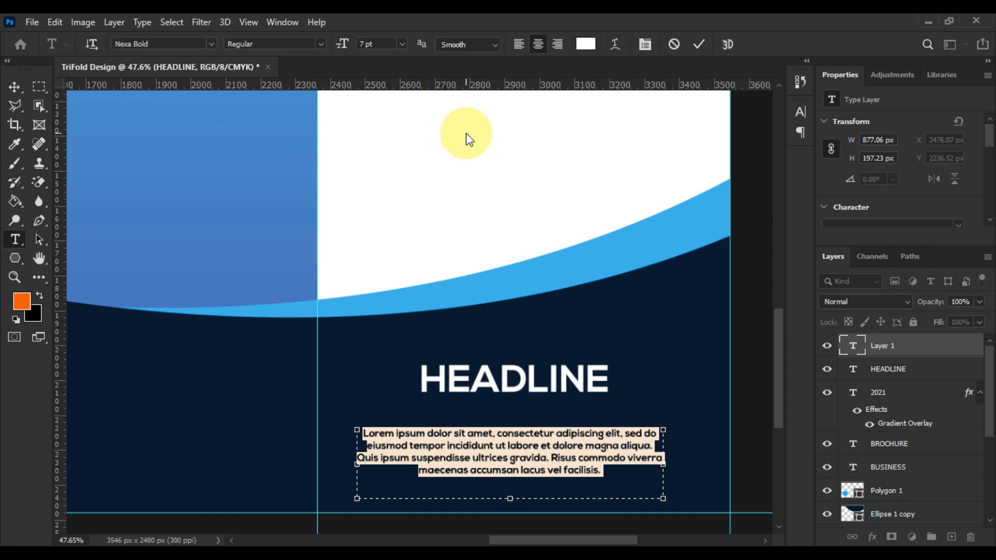
pyautogui.click(12, 87)
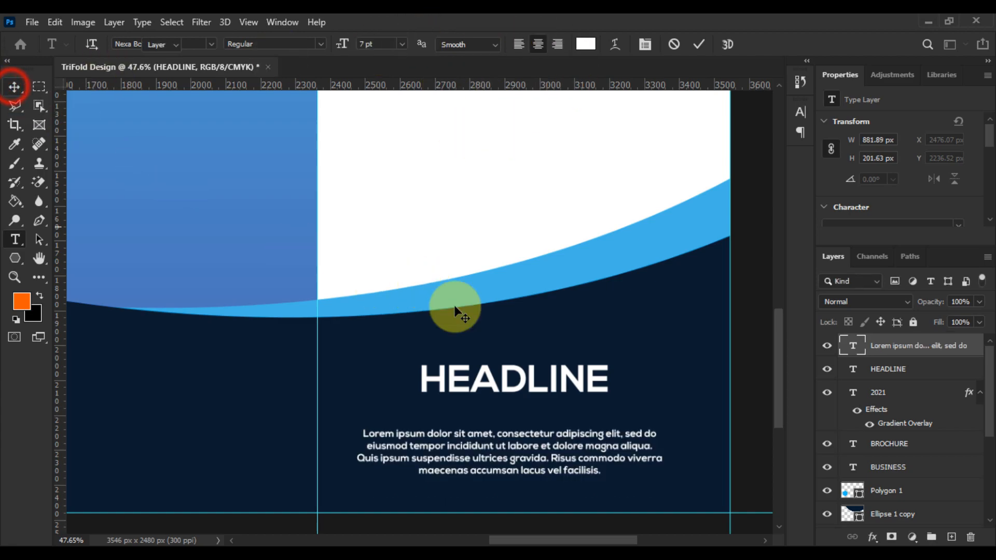
# Step: Move the Lorem ipsum paragraph centred under HEADLINE, at about X 2527 px, Y 2185 px
pyautogui.scroll(3, 585, 477)
pyautogui.moveTo(542, 451); pyautogui.dragTo(568, 438)
pyautogui.scroll(-5, 531, 445)
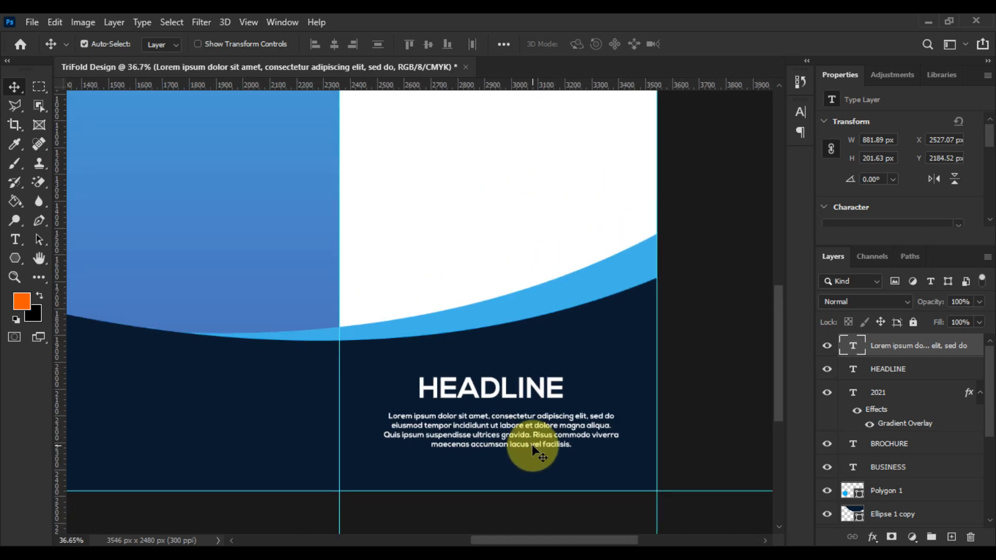
pyautogui.scroll(-1, 508, 444)
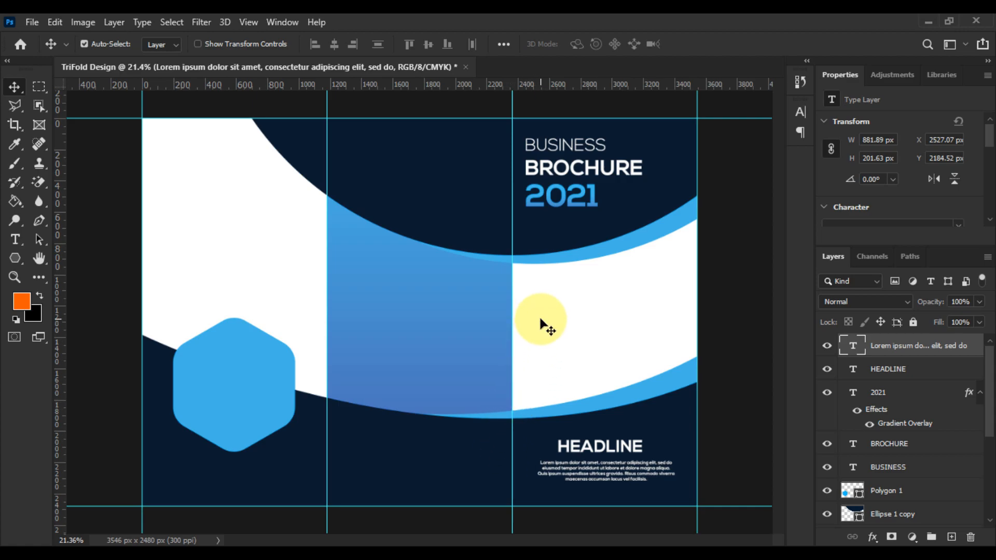
# Step: Move the Ellipse 1 and Ellipse 1 copy curves up together to about Y -3274 px
pyautogui.click(566, 250)
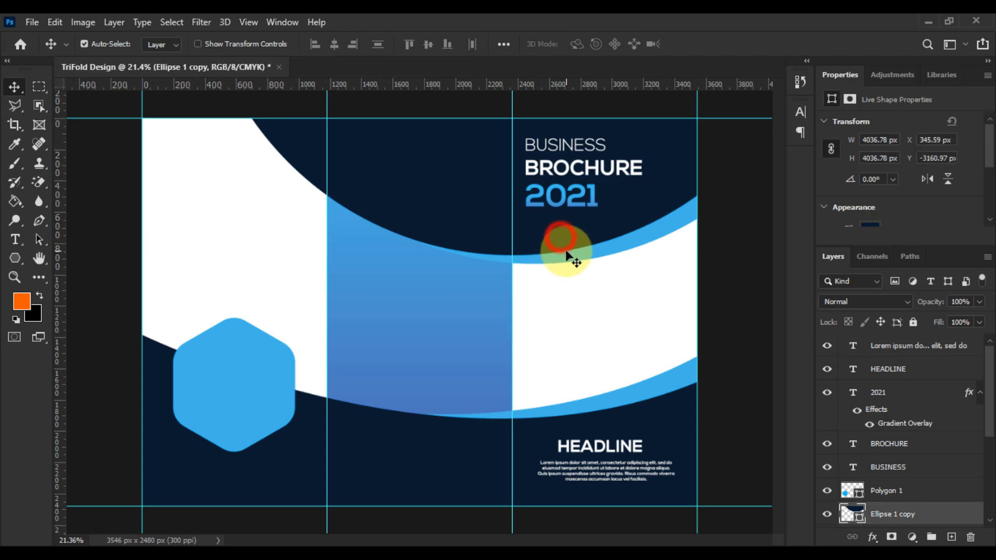
pyautogui.scroll(-2, 601, 289)
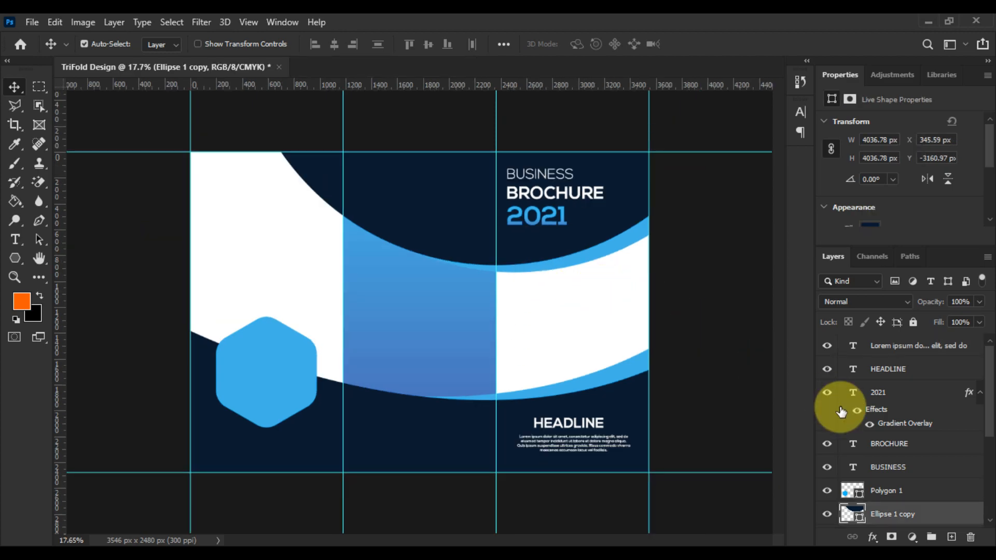
pyautogui.scroll(-1, 906, 425)
pyautogui.scroll(-2, 905, 425)
pyautogui.keyDown('shift'); pyautogui.click(885, 467); pyautogui.keyUp('shift')
pyautogui.hotkey('ctrl', 't')
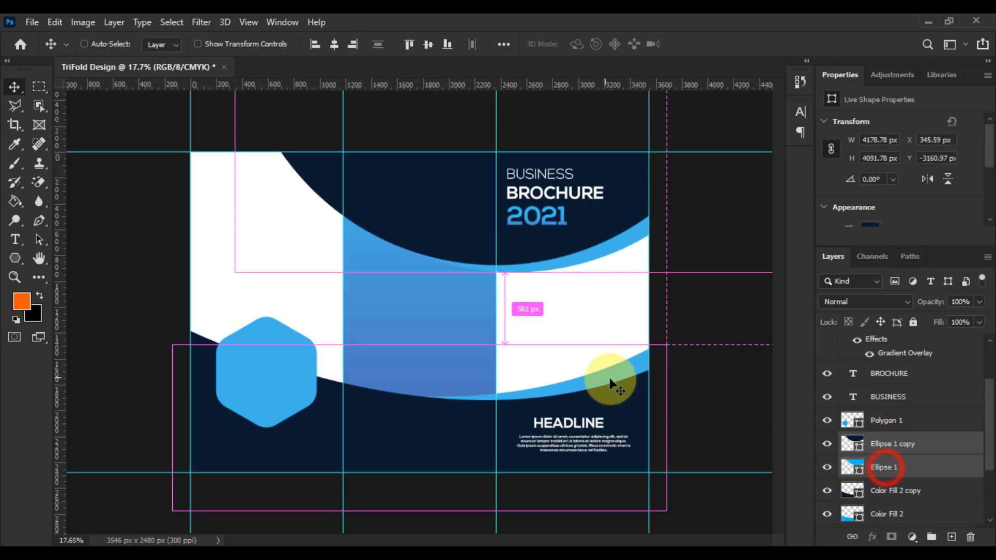
pyautogui.moveTo(534, 241); pyautogui.dragTo(531, 225)
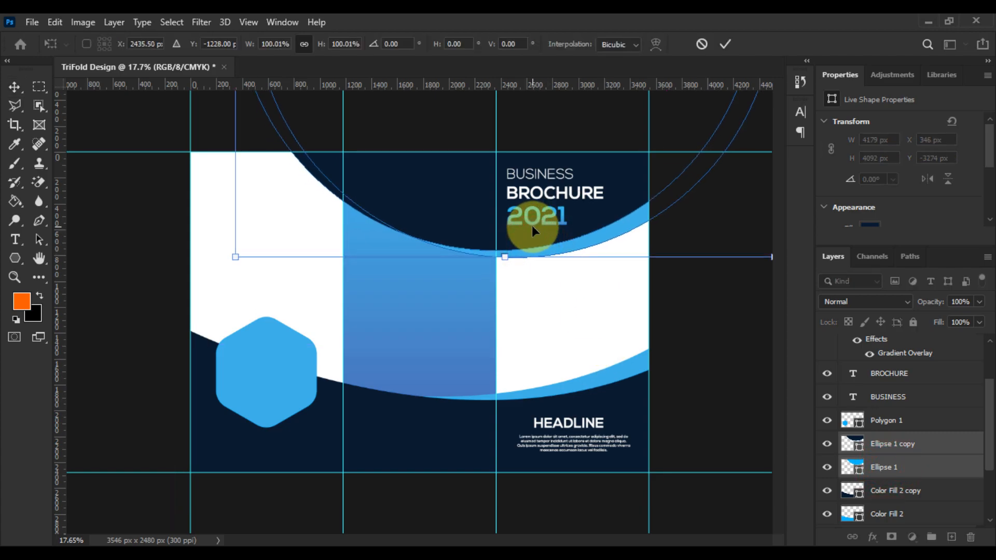
pyautogui.press('Return')
pyautogui.scroll(2, 501, 267)
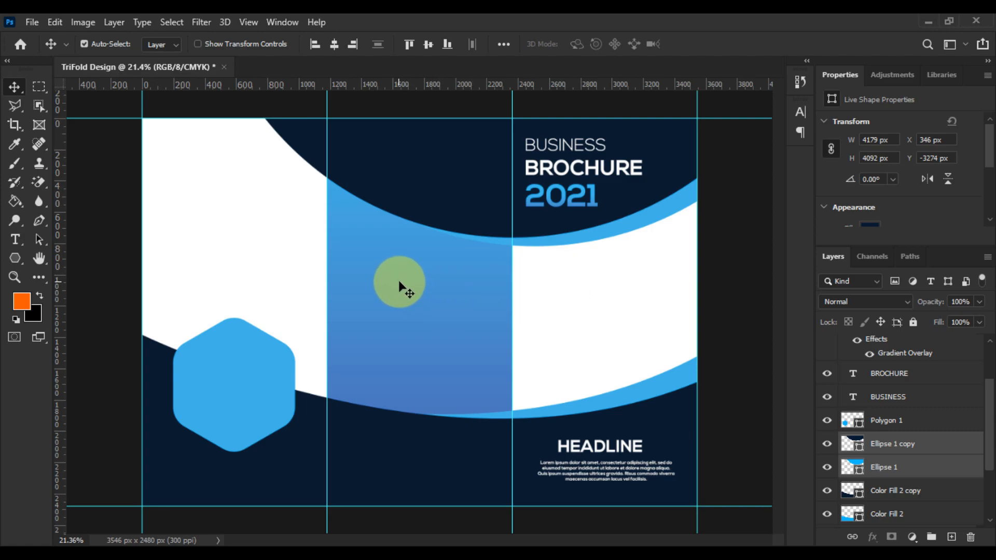
# Step: Place the businessman photo as an embedded image, scaled to about 13% and fitted to the cover panel's width
pyautogui.click(32, 22)
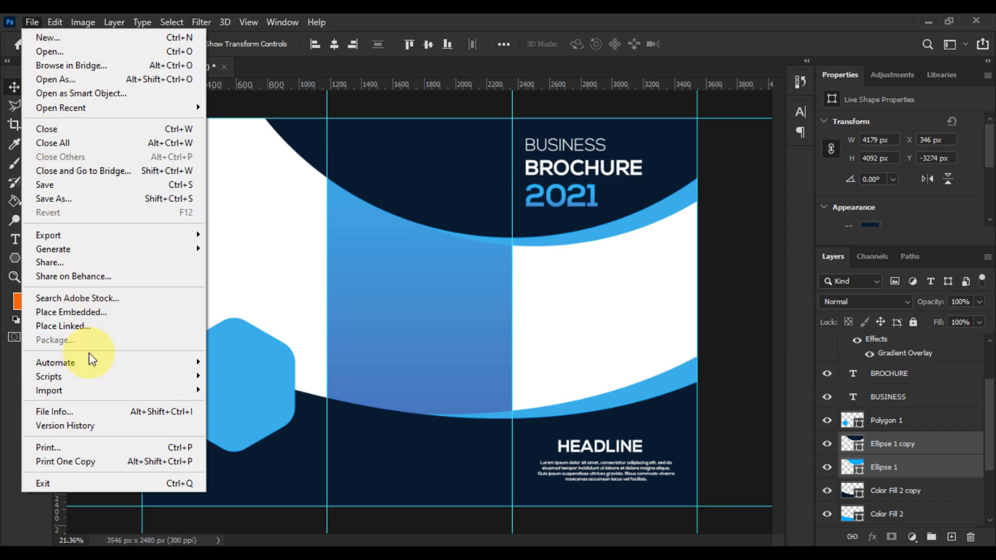
pyautogui.click(83, 311)
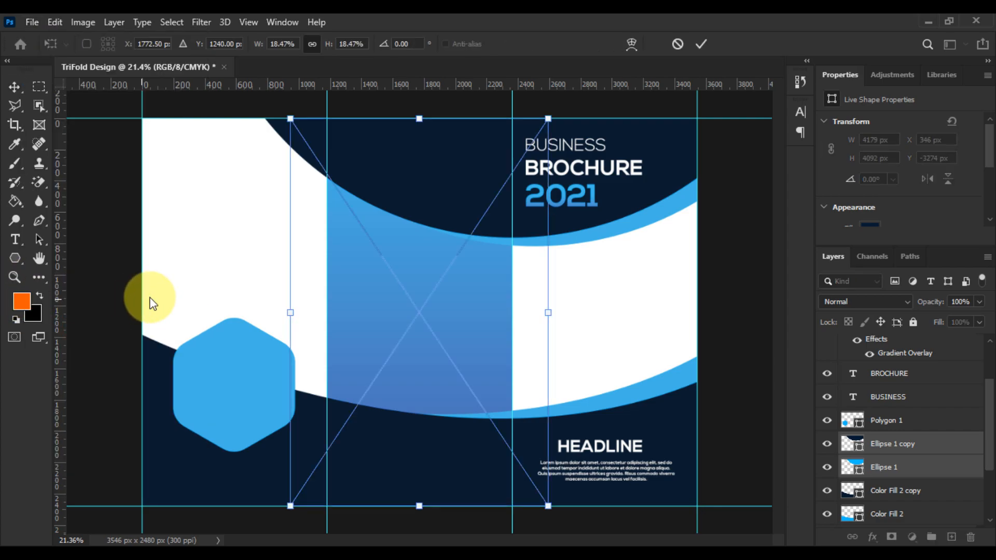
pyautogui.moveTo(508, 326); pyautogui.dragTo(693, 323)
pyautogui.press('Return')
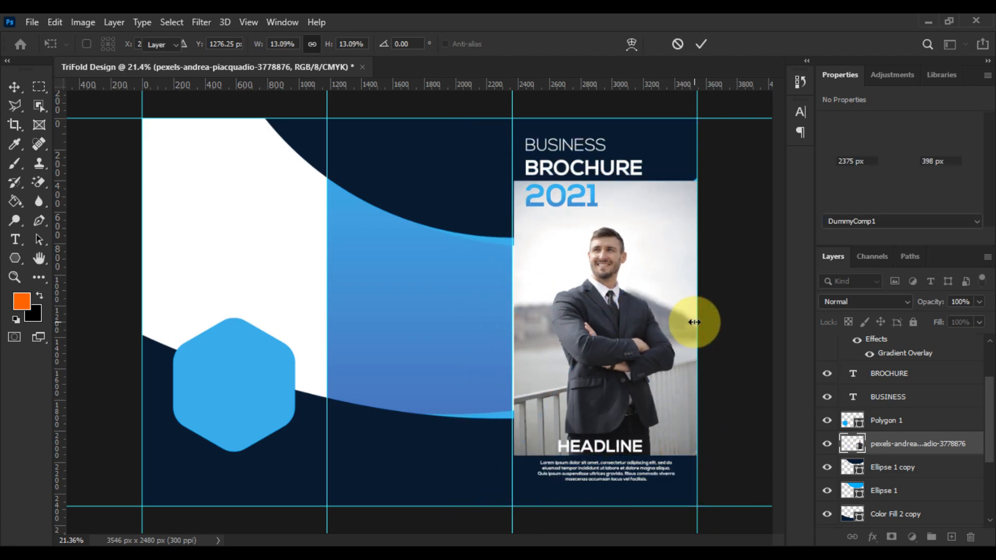
# Step: Reorder the businessman photo beneath the Rectangle 1 layer and lower it within the cover panel to Y 522 px
pyautogui.scroll(-3, 913, 373)
pyautogui.moveTo(912, 350); pyautogui.dragTo(900, 471)
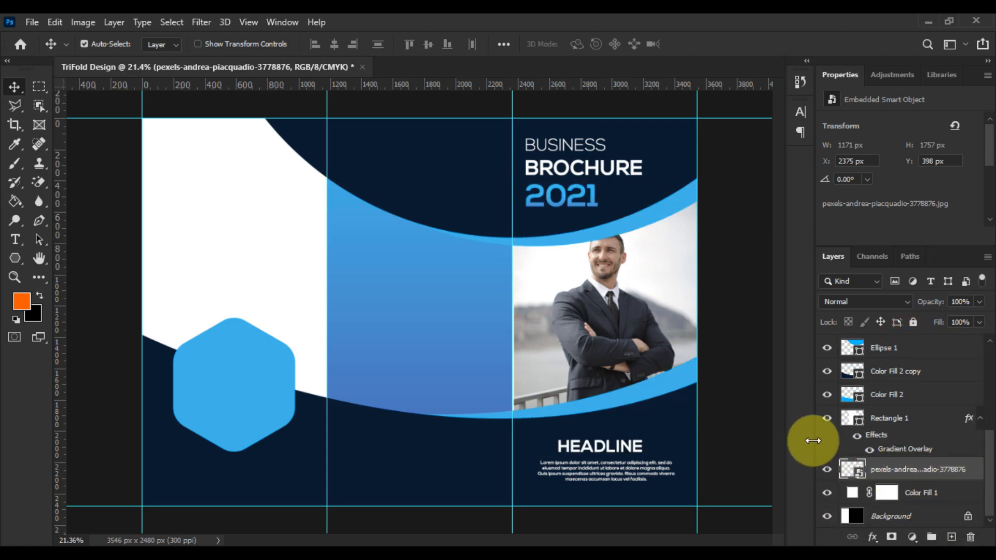
pyautogui.moveTo(613, 280); pyautogui.dragTo(615, 300)
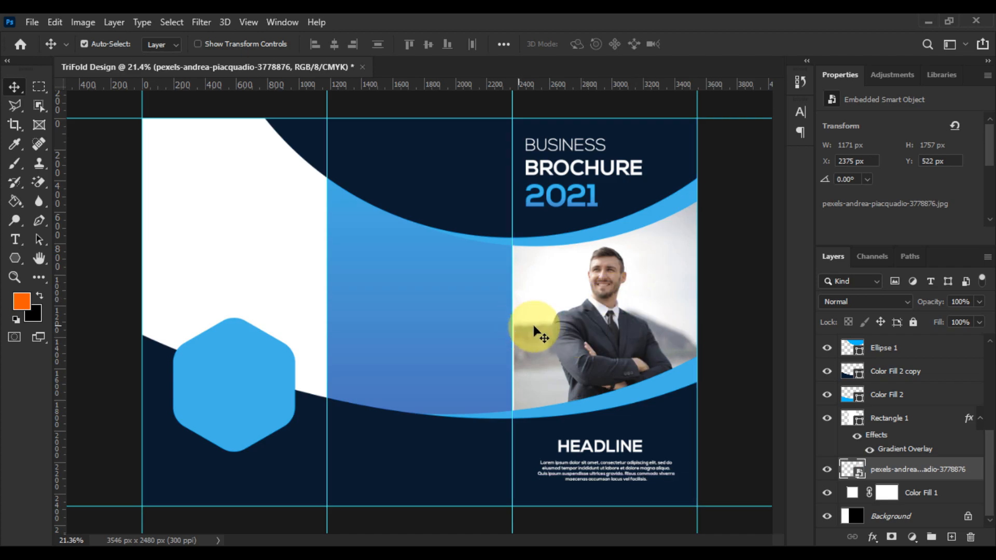
# Step: Compare the design's colours with and without CMYK proofing, leaving the proof colours preview off
pyautogui.scroll(3, 527, 329)
pyautogui.hotkey('ctrl', 'y')
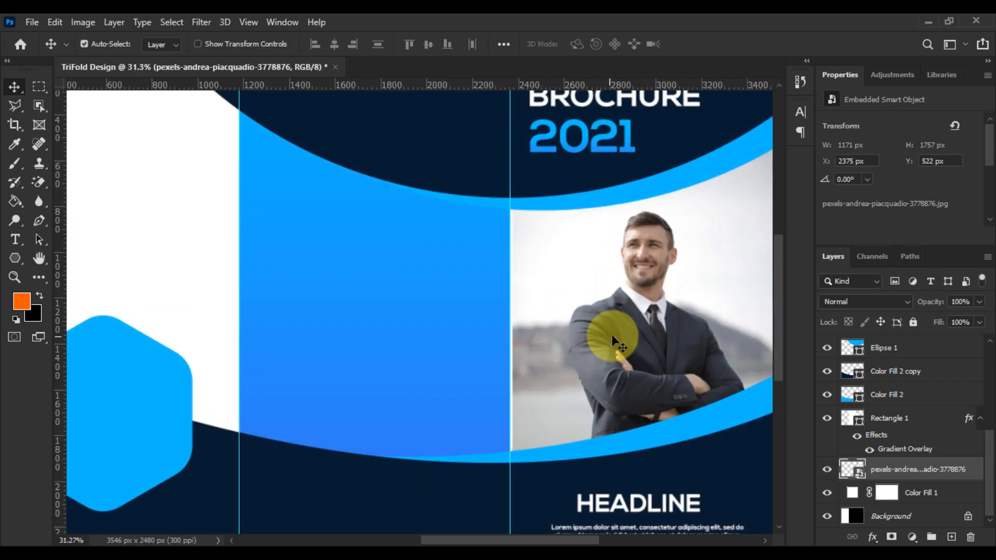
pyautogui.hotkey('ctrl', 'y')
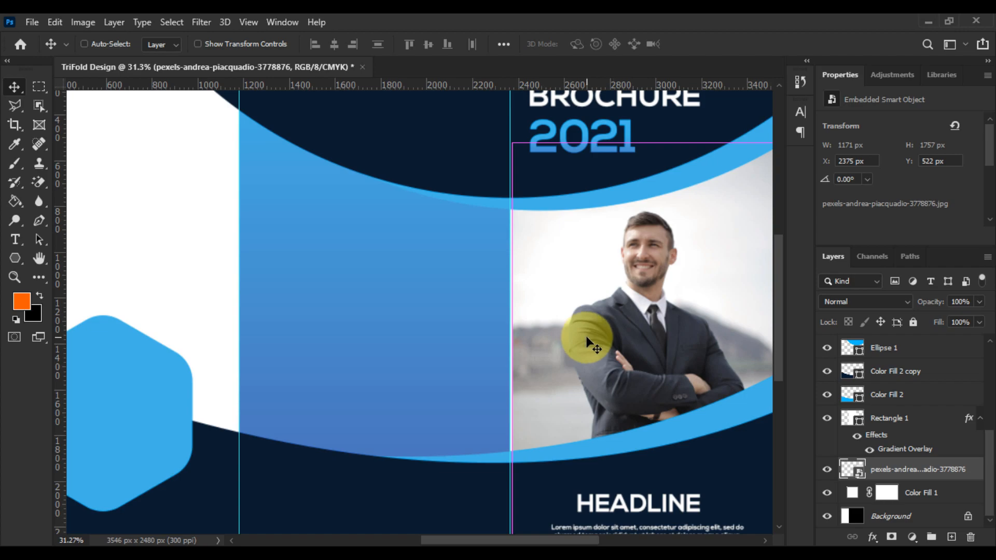
pyautogui.press('y')
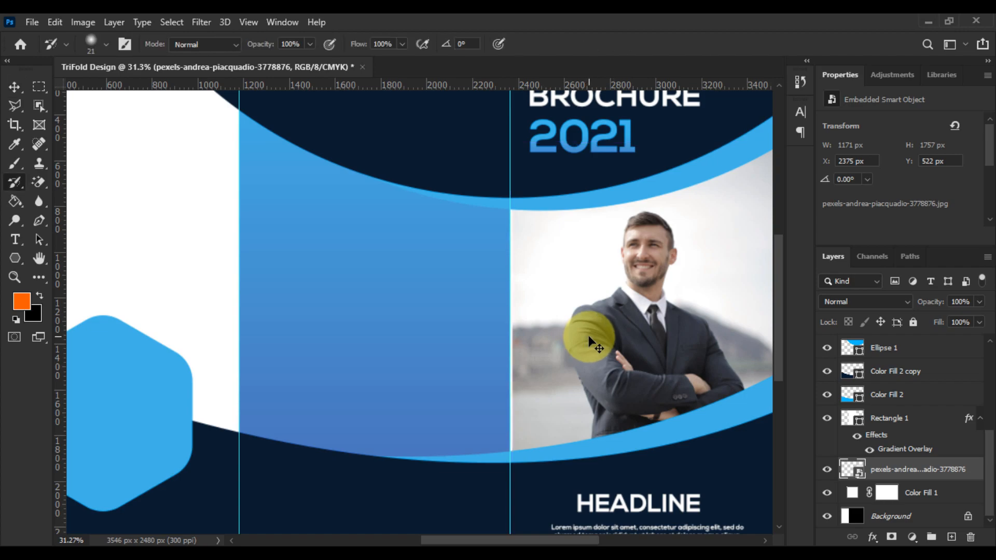
pyautogui.press('t')
pyautogui.press('y')
pyautogui.press('v')
pyautogui.hotkey('ctrl', 'y')
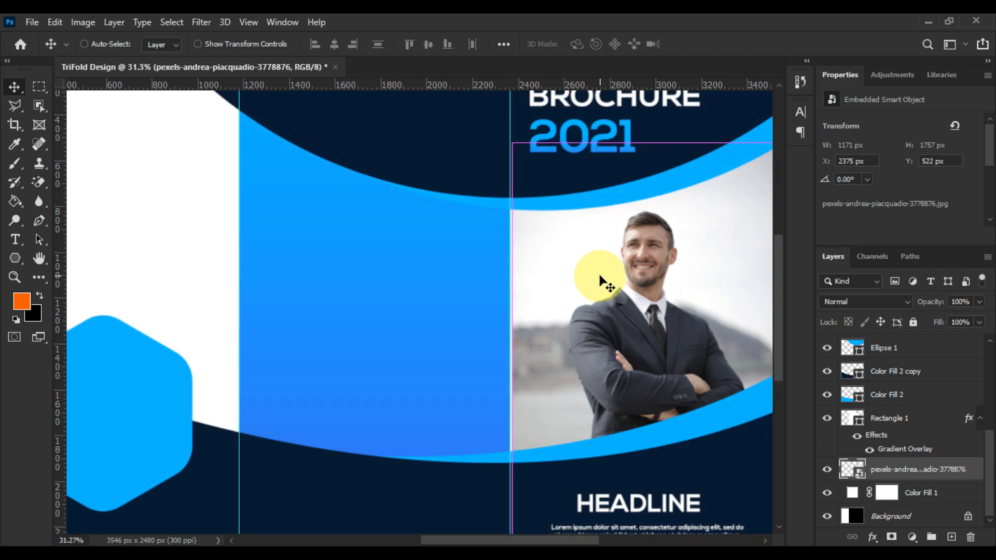
pyautogui.scroll(-1, 596, 275)
pyautogui.scroll(-3, 598, 285)
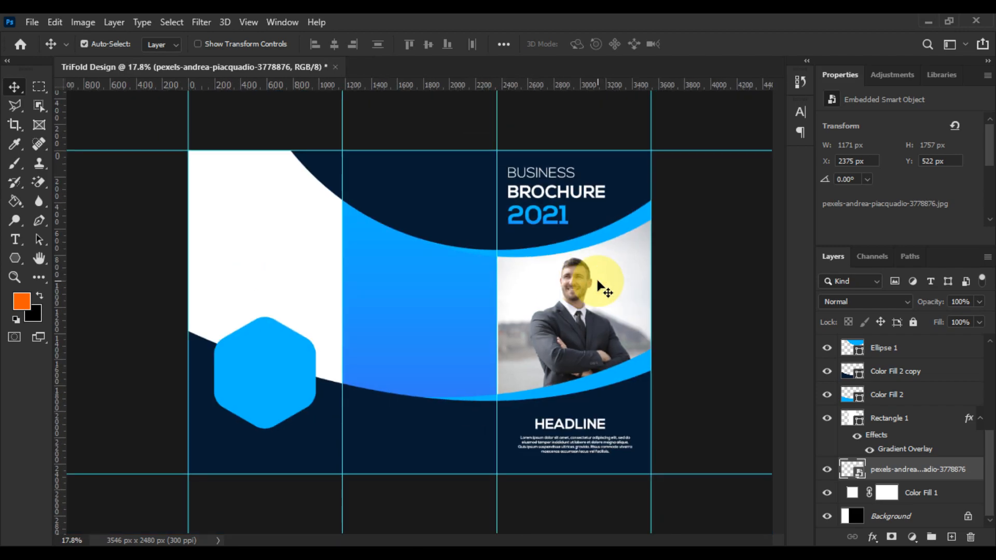
pyautogui.hotkey('ctrl', 'y')
pyautogui.hotkey('ctrl', 'y')
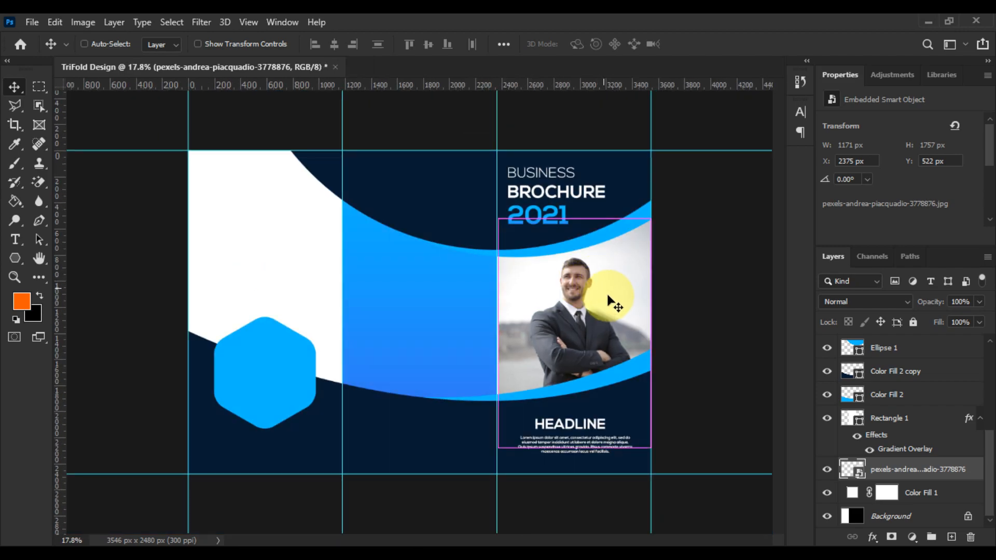
# Step: Enlarge the businessman photo to about 15.09% and adjust its height between the cover curves
pyautogui.scroll(2, 590, 307)
pyautogui.hotkey('ctrl', 't')
pyautogui.moveTo(700, 199); pyautogui.dragTo(713, 178)
pyautogui.moveTo(660, 331); pyautogui.dragTo(659, 342)
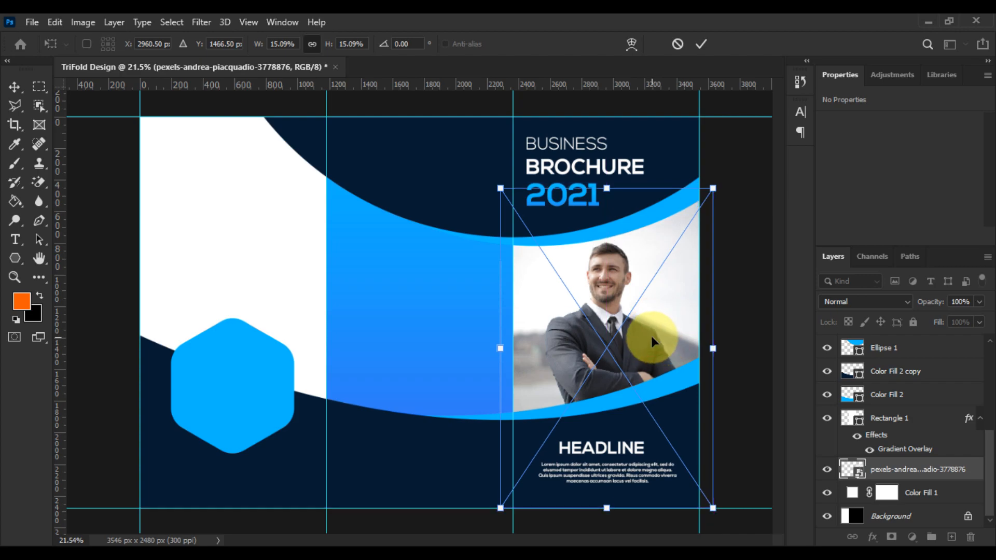
pyautogui.press('Return')
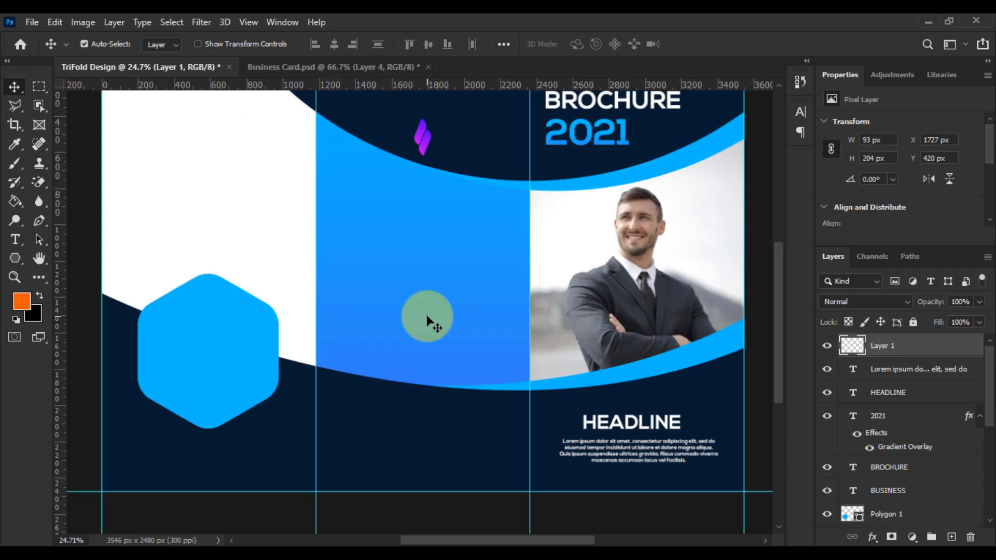
# Step: Apply a reversed linear blue Gradient Overlay at 90° and 150% scale to the purple logo on the middle panel
pyautogui.scroll(2, 429, 322)
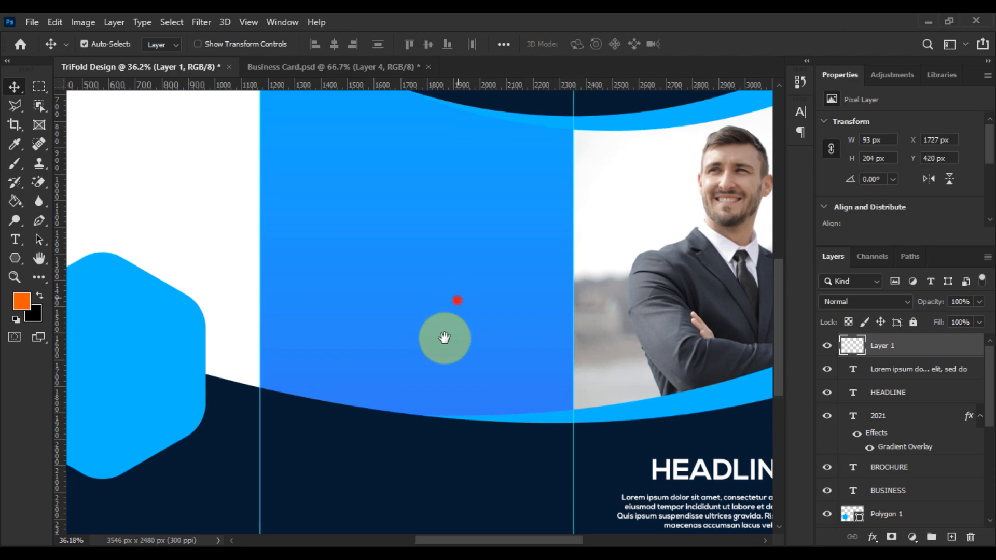
pyautogui.moveTo(457, 300); pyautogui.dragTo(545, 432)
pyautogui.rightClick(903, 346)
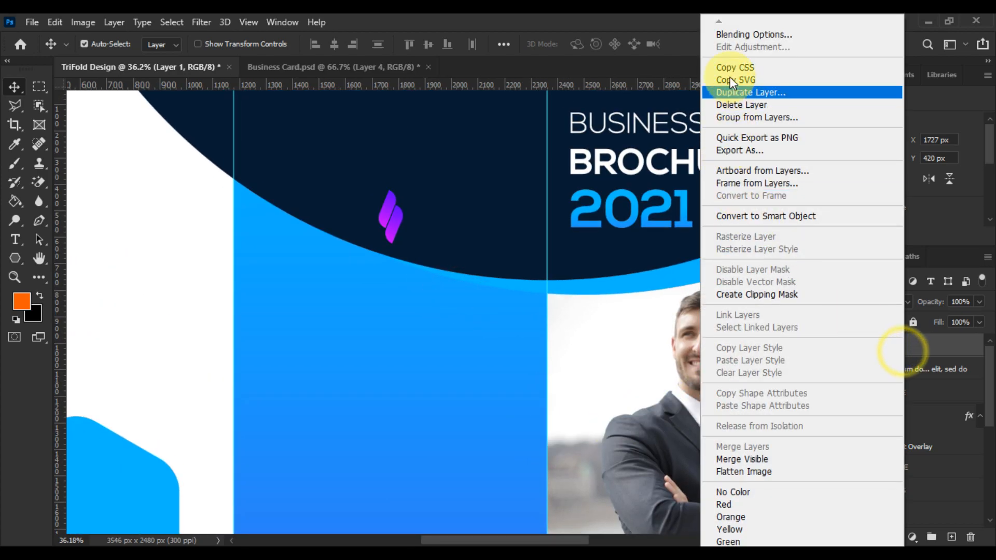
pyautogui.click(727, 34)
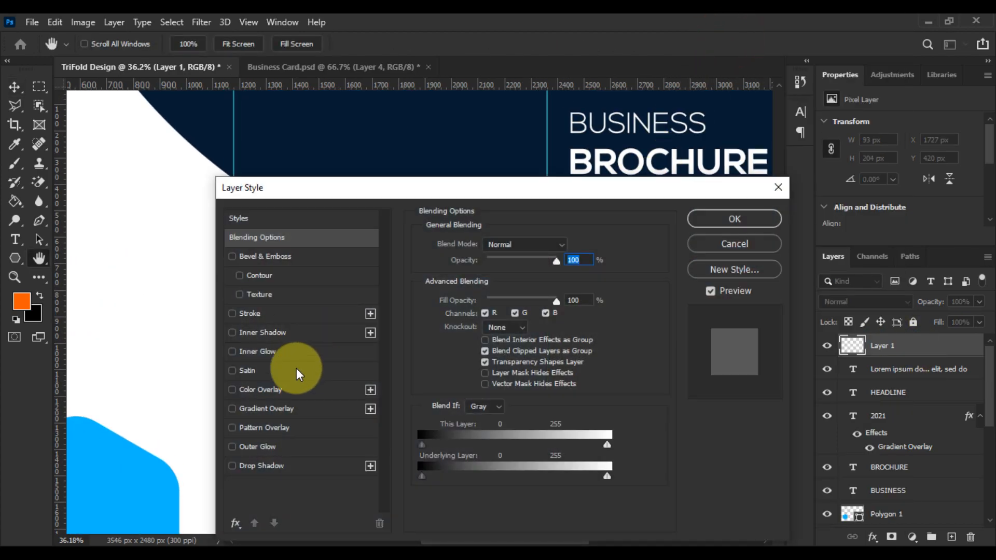
pyautogui.click(270, 410)
pyautogui.moveTo(551, 187); pyautogui.dragTo(436, 316)
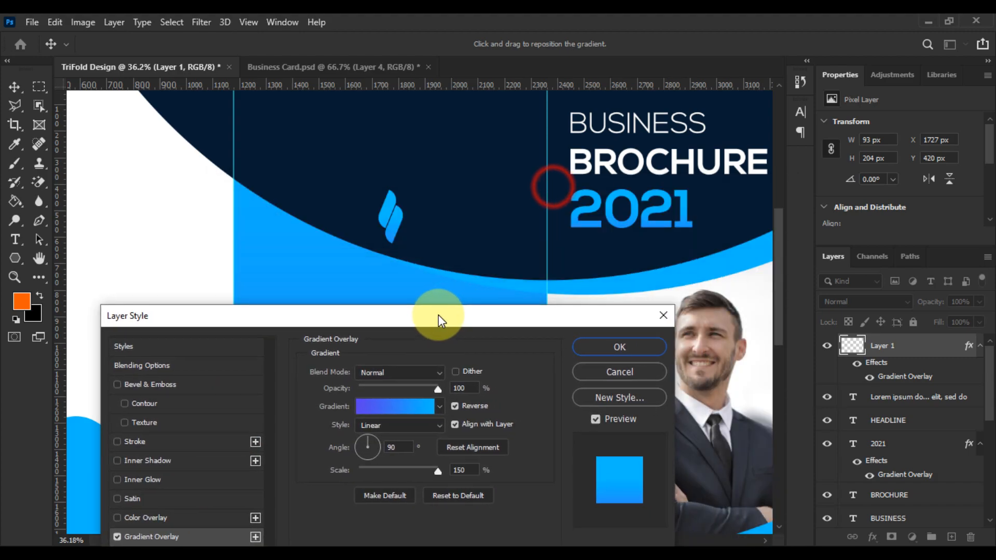
pyautogui.click(609, 351)
# Step: Scale the two-part logo to about 170 by 363 px and raise it to X 1687 px, Y 133 px
pyautogui.scroll(-2, 403, 259)
pyautogui.hotkey('ctrl', 't')
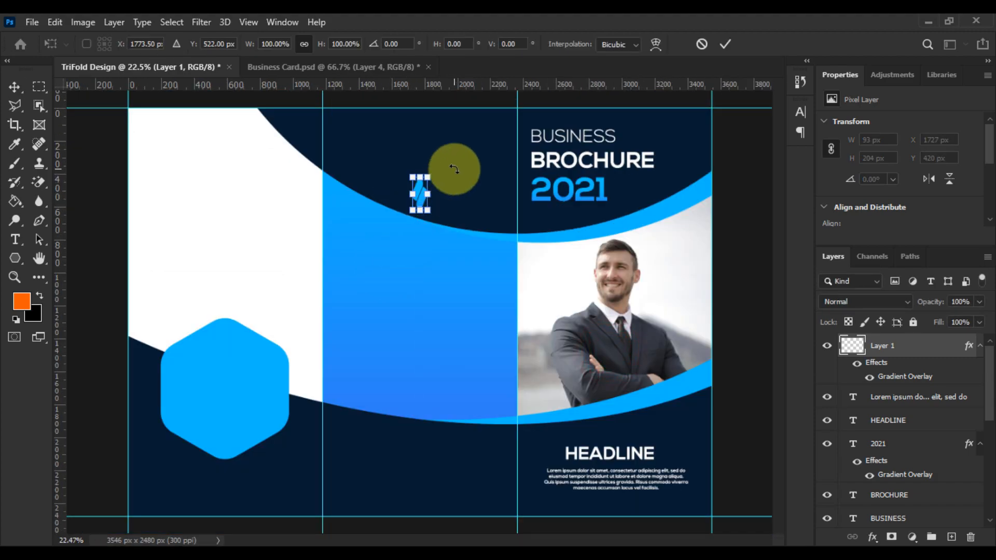
pyautogui.scroll(2, 452, 172)
pyautogui.moveTo(418, 176); pyautogui.dragTo(435, 224)
pyautogui.moveTo(396, 273); pyautogui.dragTo(396, 214)
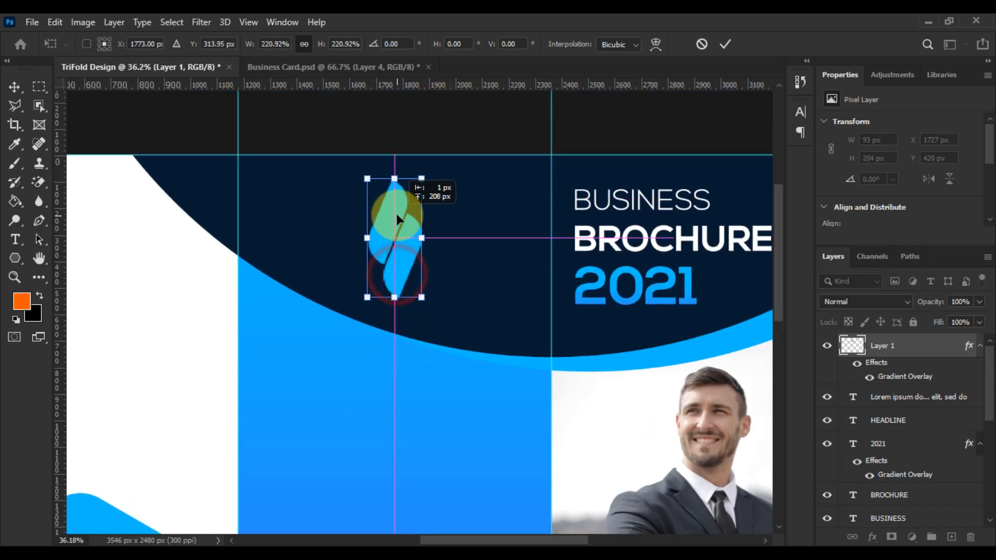
pyautogui.moveTo(430, 175)
pyautogui.mouseDown()
pyautogui.moveTo(420, 186)
pyautogui.moveTo(419, 174)
pyautogui.mouseUp()
pyautogui.press('Return')
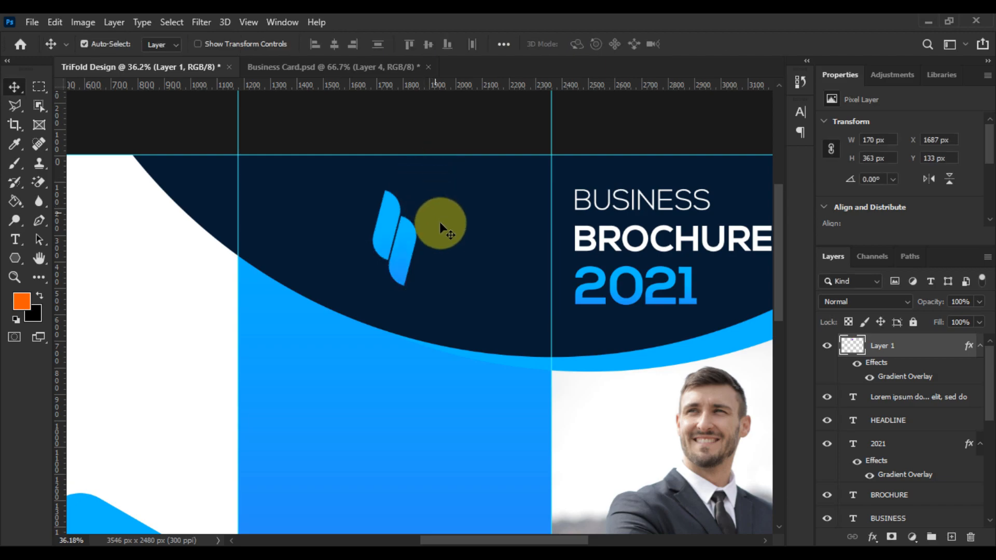
# Step: Delete the two-part logo from the top of the middle panel
pyautogui.scroll(-2, 456, 266)
pyautogui.scroll(-3, 479, 352)
pyautogui.scroll(3, 475, 348)
pyautogui.moveTo(475, 340); pyautogui.dragTo(395, 336)
pyautogui.scroll(-2, 391, 336)
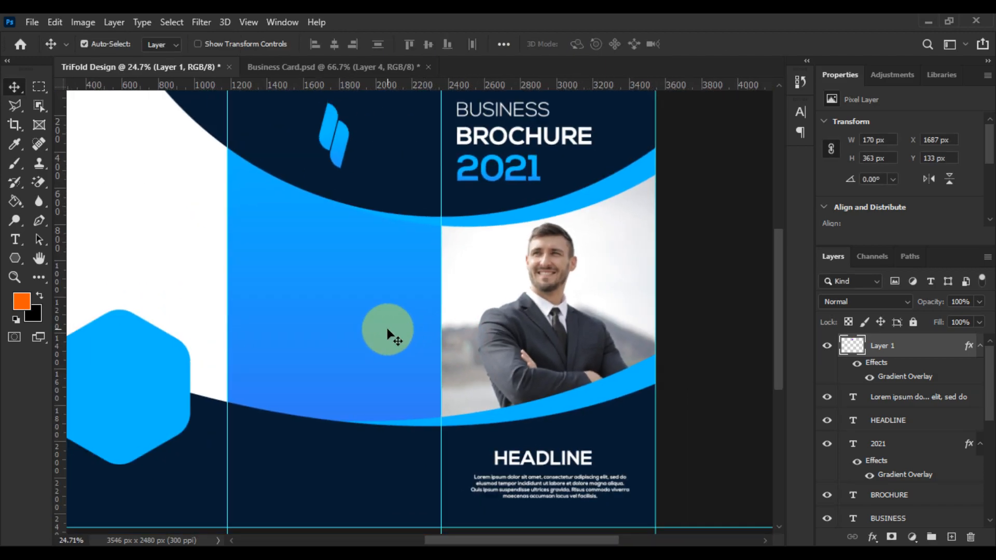
pyautogui.click(425, 162)
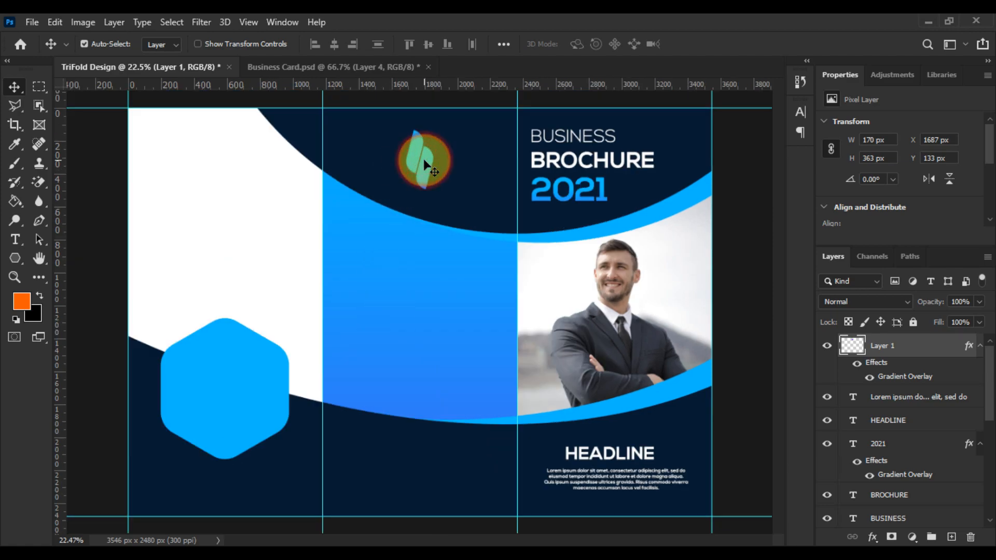
pyautogui.press('Delete')
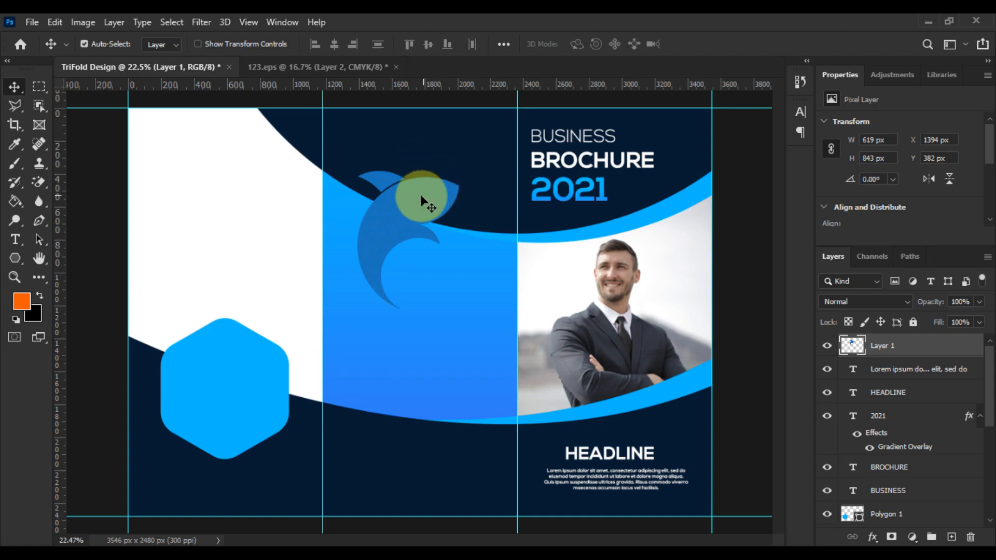
# Step: Scale the shark logo to about 222 by 301 px and centre it atop the middle panel at X 1662 px, Y 190 px
pyautogui.click(423, 199)
pyautogui.hotkey('ctrl', 't')
pyautogui.moveTo(457, 164); pyautogui.dragTo(418, 147)
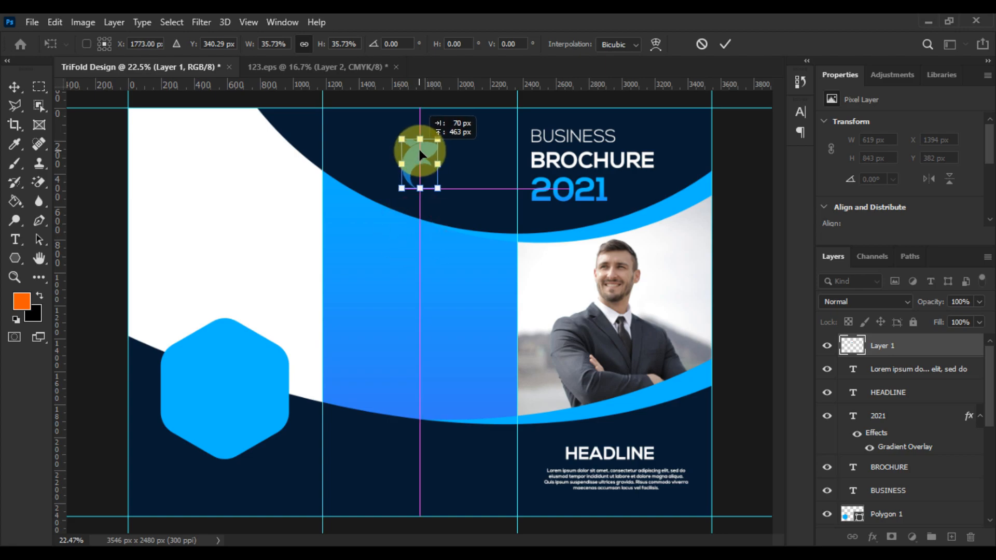
pyautogui.press('Return')
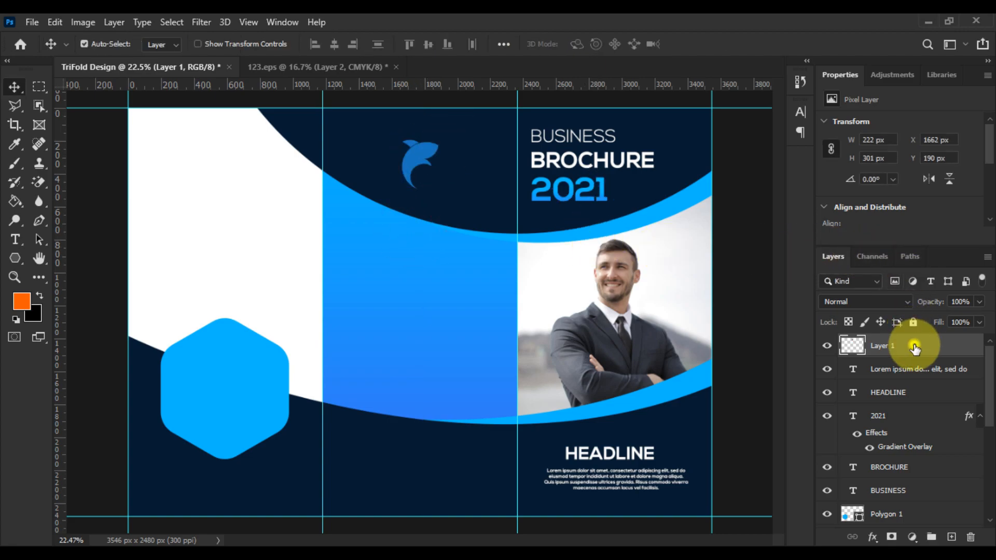
# Step: Apply a reversed linear blue Gradient Overlay at 90° and 150% scale to the shark logo
pyautogui.rightClick(914, 345)
pyautogui.click(770, 37)
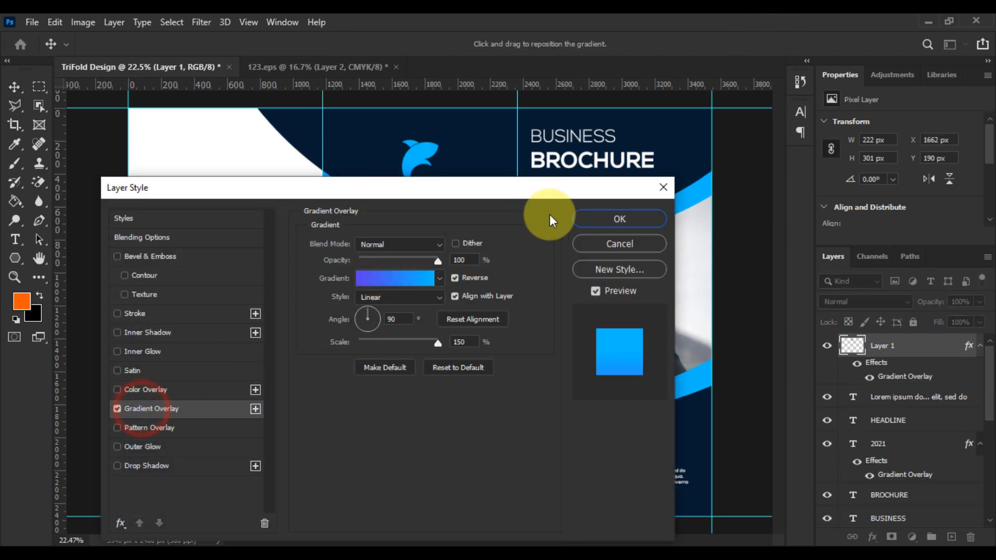
pyautogui.click(588, 219)
pyautogui.scroll(3, 447, 189)
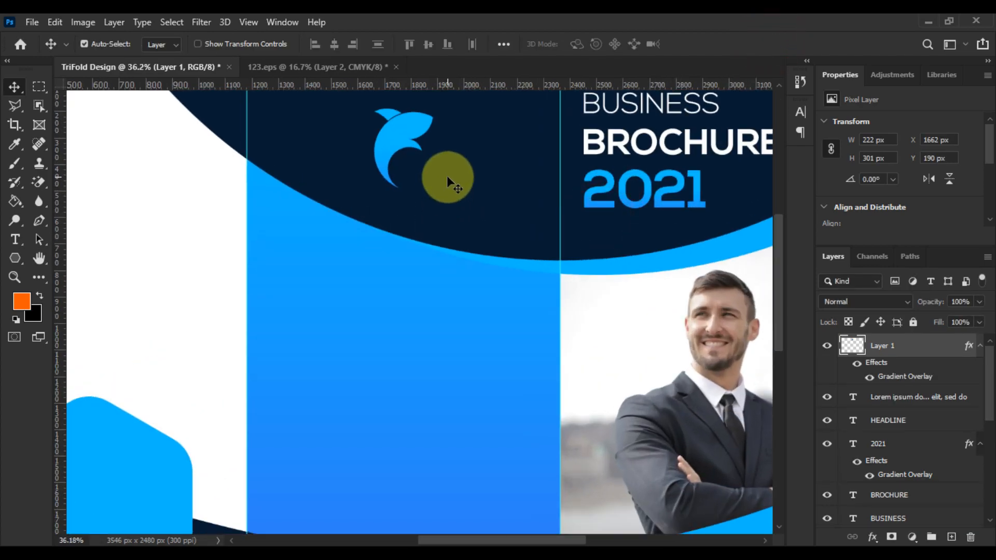
pyautogui.scroll(-4, 447, 176)
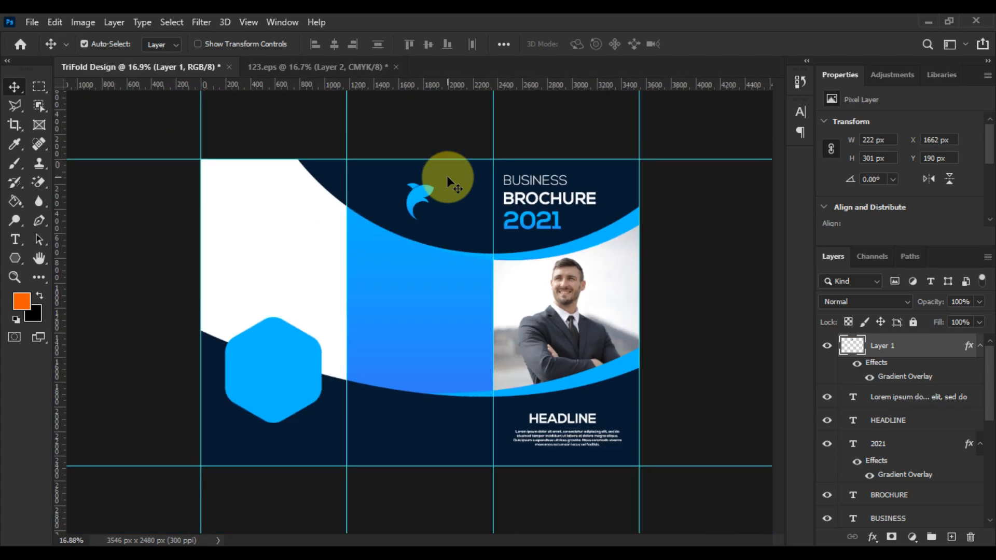
# Step: Add the text CONTACT US in white 7 pt Nexa Bold on the middle panel's blue area
pyautogui.scroll(3, 436, 312)
pyautogui.moveTo(426, 306); pyautogui.dragTo(345, 256)
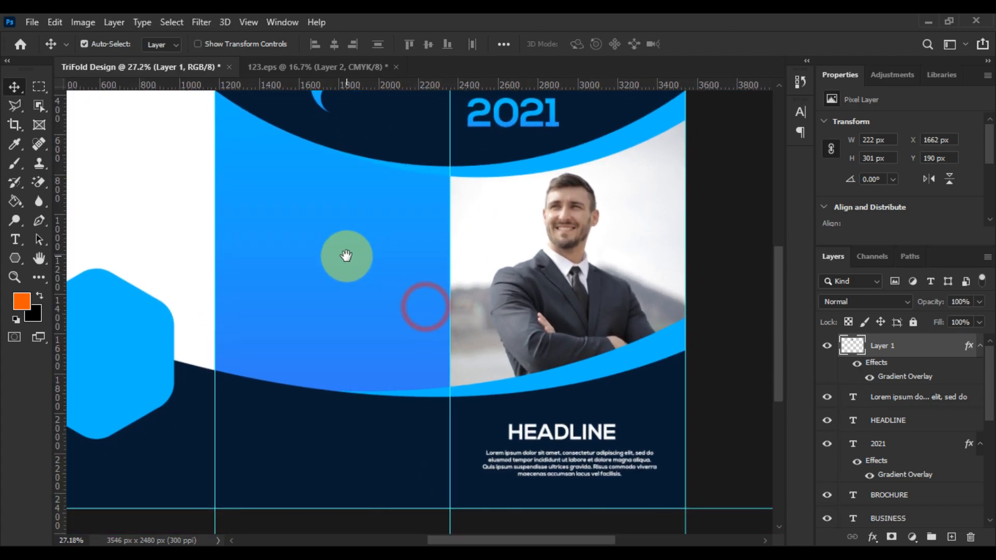
pyautogui.click(15, 239)
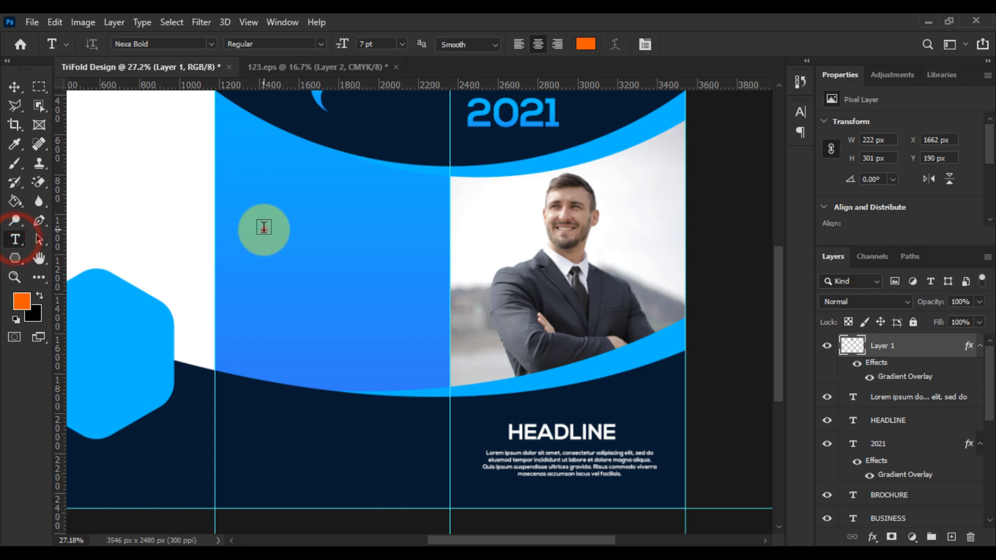
pyautogui.click(263, 229)
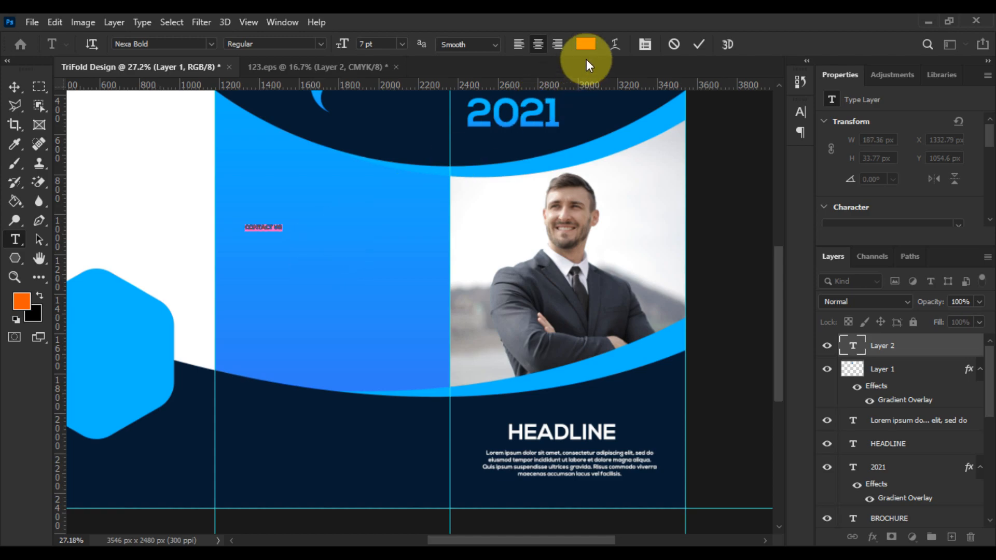
pyautogui.click(586, 43)
pyautogui.moveTo(638, 194); pyautogui.dragTo(506, 138)
pyautogui.click(925, 155)
pyautogui.click(16, 87)
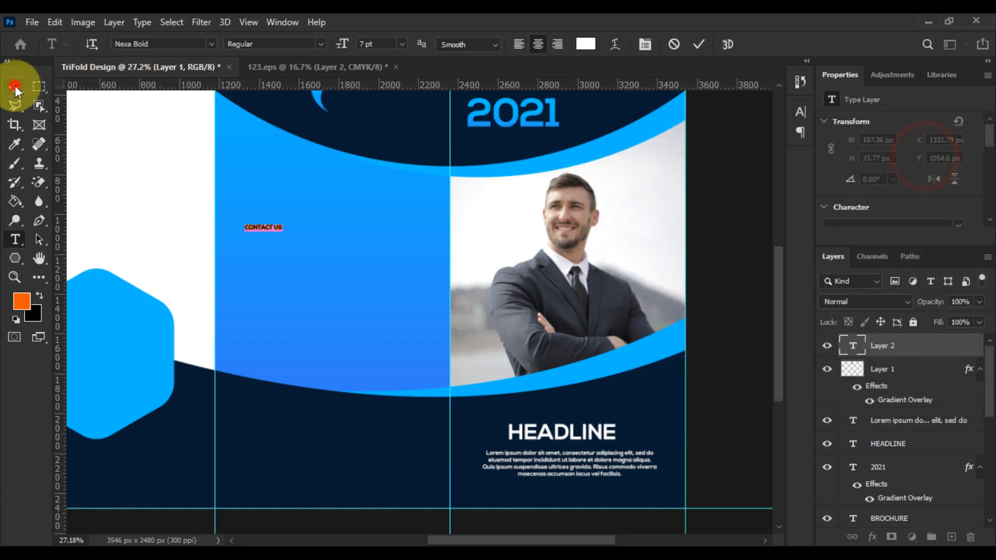
# Step: Enlarge the CONTACT US heading to about 599 px wide and 108 px high
pyautogui.scroll(3, 274, 219)
pyautogui.hotkey('ctrl', 't')
pyautogui.moveTo(287, 231); pyautogui.dragTo(405, 231)
pyautogui.press('Return')
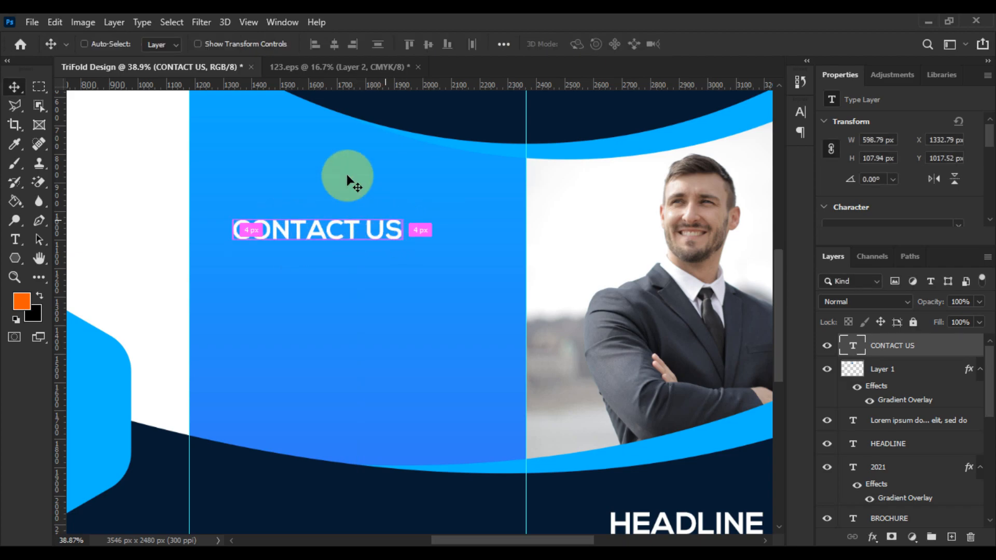
# Step: Centre the CONTACT US heading horizontally on the middle panel and raise it to about Y 922 px
pyautogui.click(336, 44)
pyautogui.scroll(2, 423, 218)
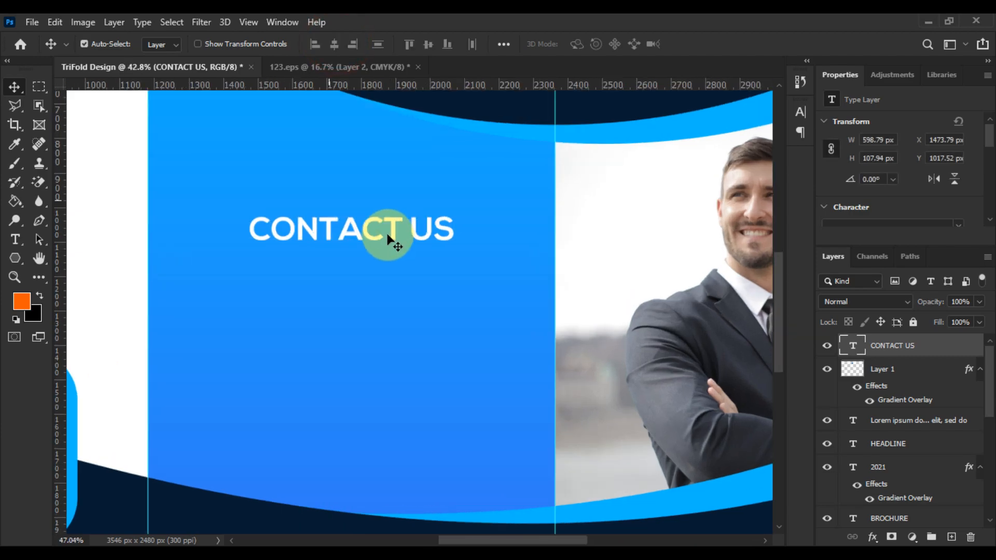
pyautogui.moveTo(369, 239); pyautogui.dragTo(365, 209)
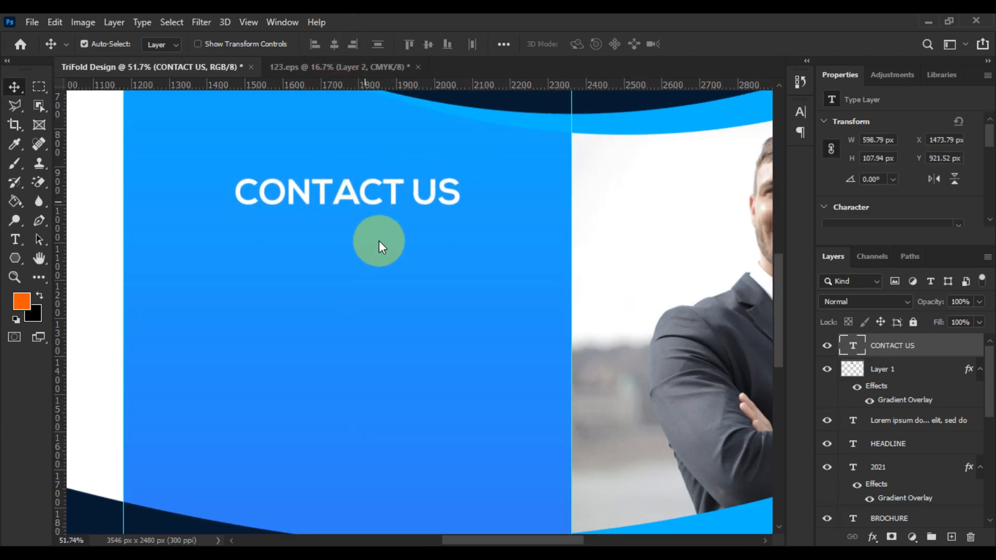
# Step: Add a placeholder phone number in white 7 pt Nexa Bold below CONTACT US, near the panel's left edge
pyautogui.hotkey('ctrl', '0')
pyautogui.scroll(4, 456, 314)
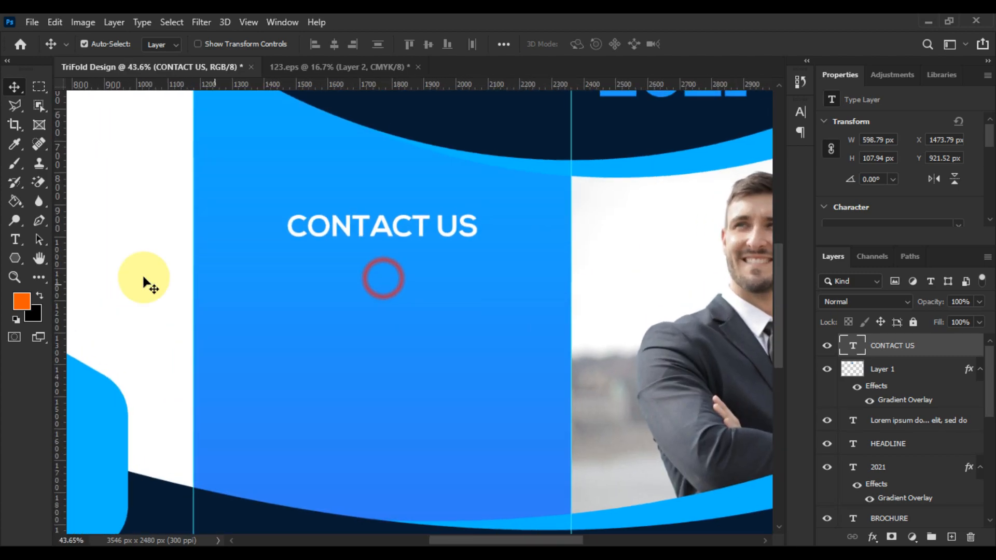
pyautogui.click(15, 240)
pyautogui.click(251, 346)
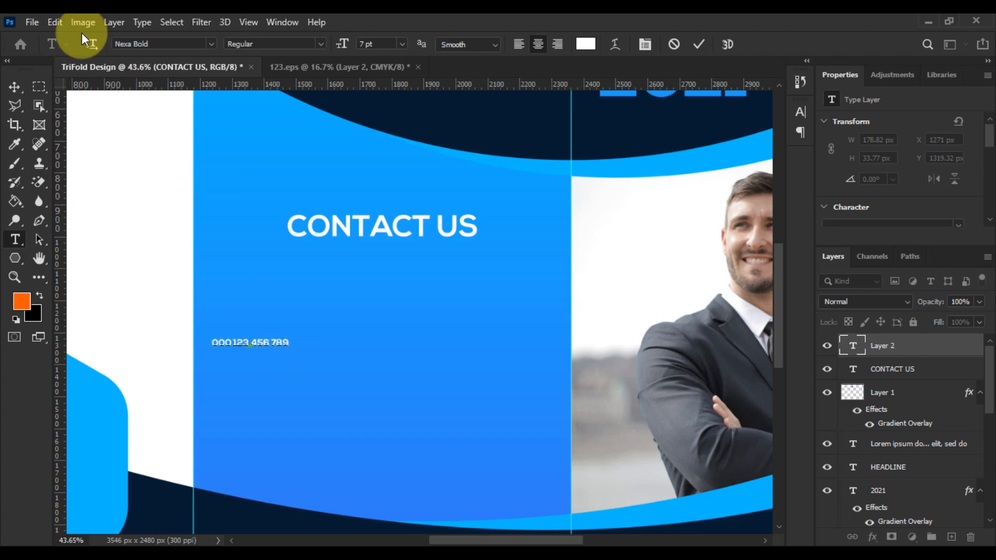
pyautogui.click(15, 86)
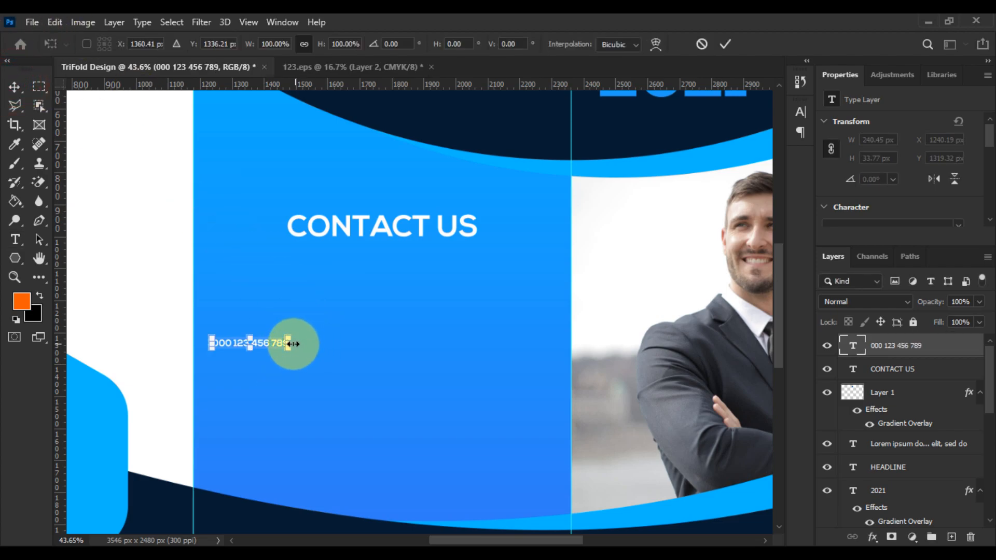
# Step: Enlarge the placeholder phone number to about 511 px wide, centre it below CONTACT US, and place two copies of it beneath
pyautogui.moveTo(292, 343); pyautogui.dragTo(398, 415)
pyautogui.press('Return')
pyautogui.scroll(5, 406, 295)
pyautogui.click(15, 240)
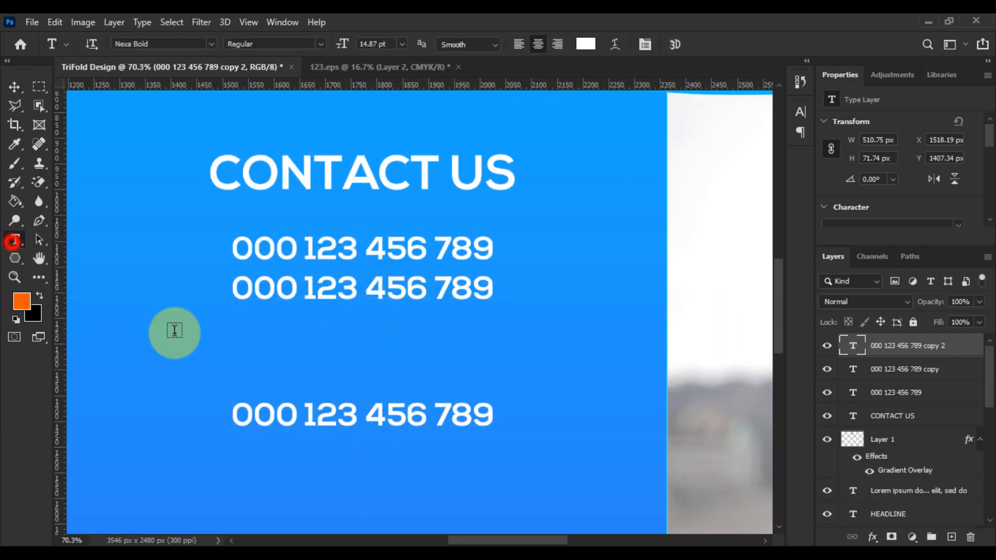
pyautogui.tripleClick(287, 418)
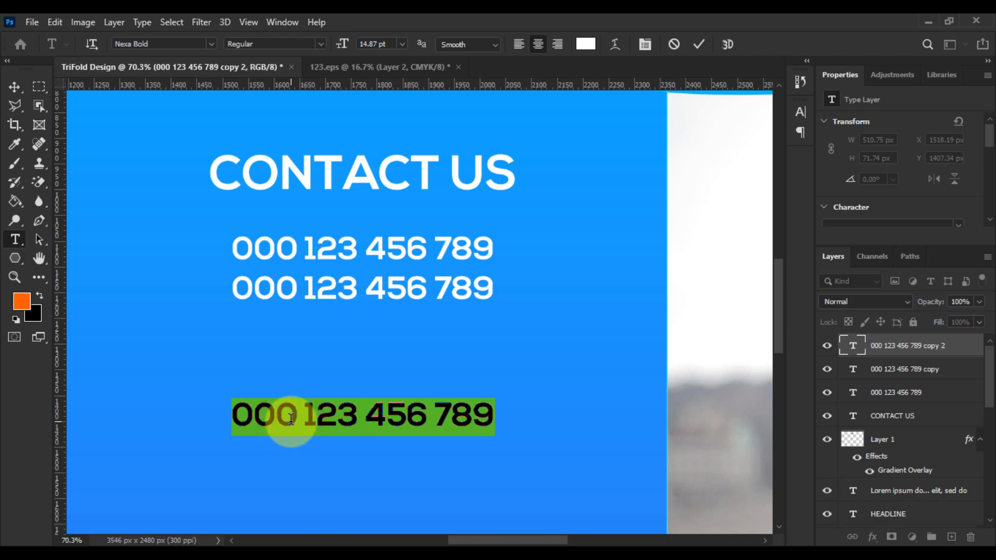
pyautogui.write('@')
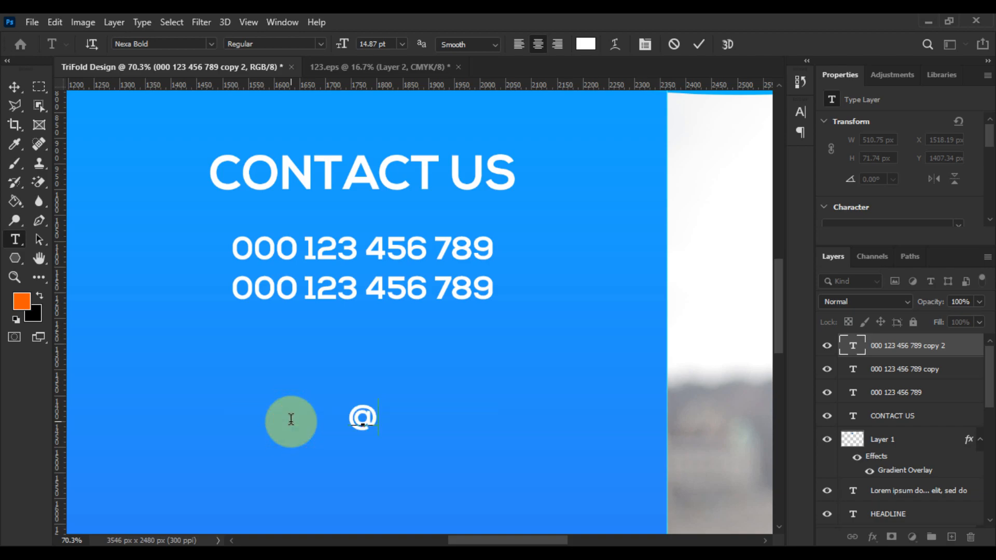
pyautogui.write('YO')
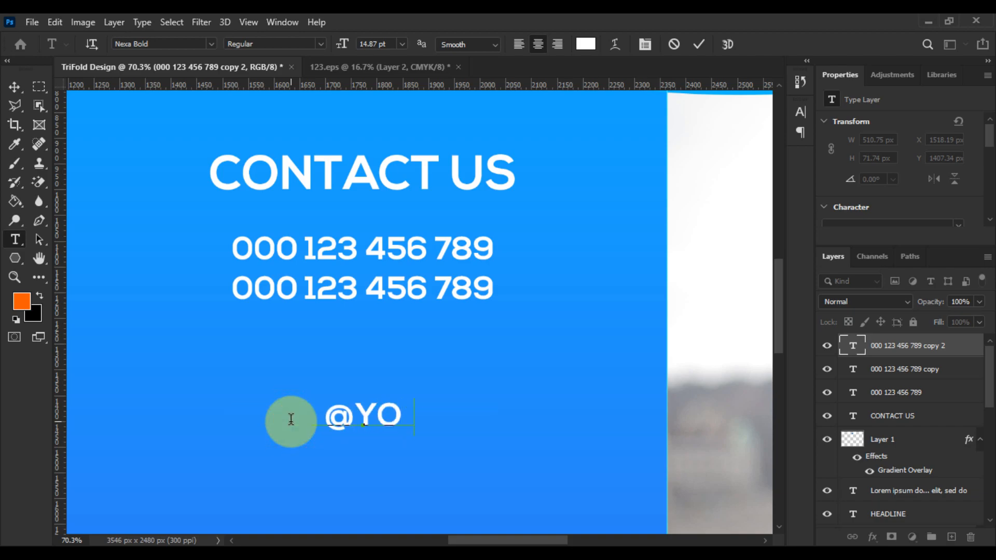
pyautogui.write('URCOMPANB')
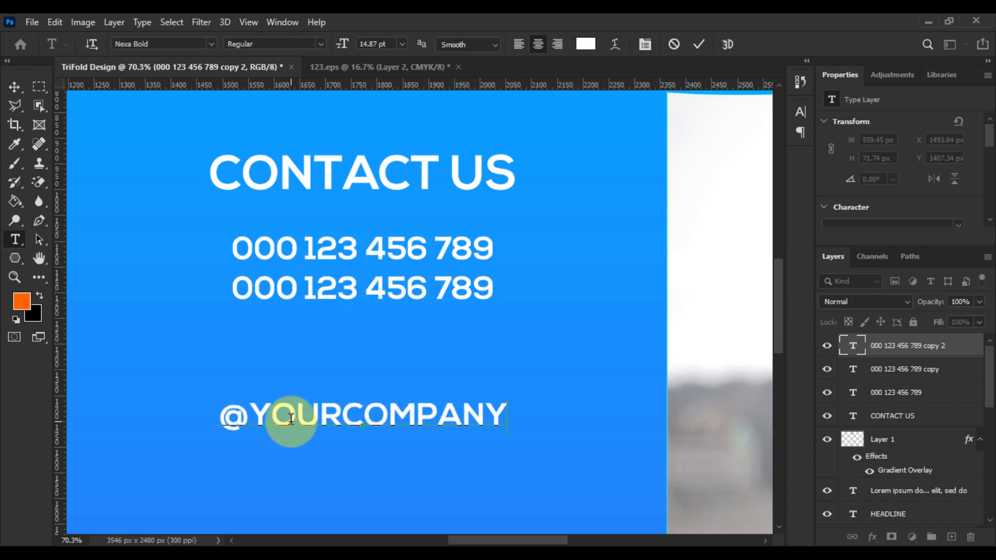
pyautogui.click(5, 88)
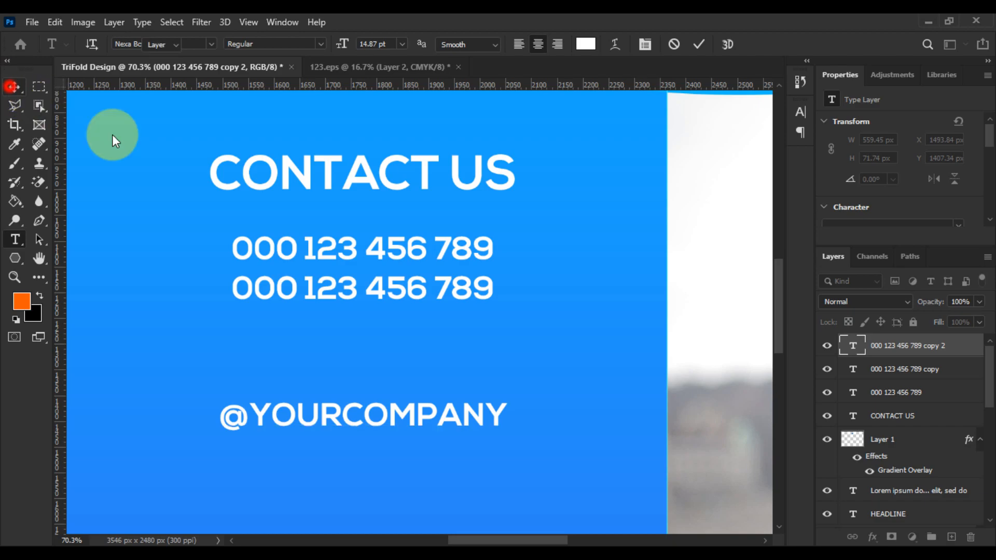
pyautogui.scroll(-3, 356, 356)
pyautogui.scroll(1, 360, 403)
pyautogui.moveTo(360, 395); pyautogui.dragTo(360, 438)
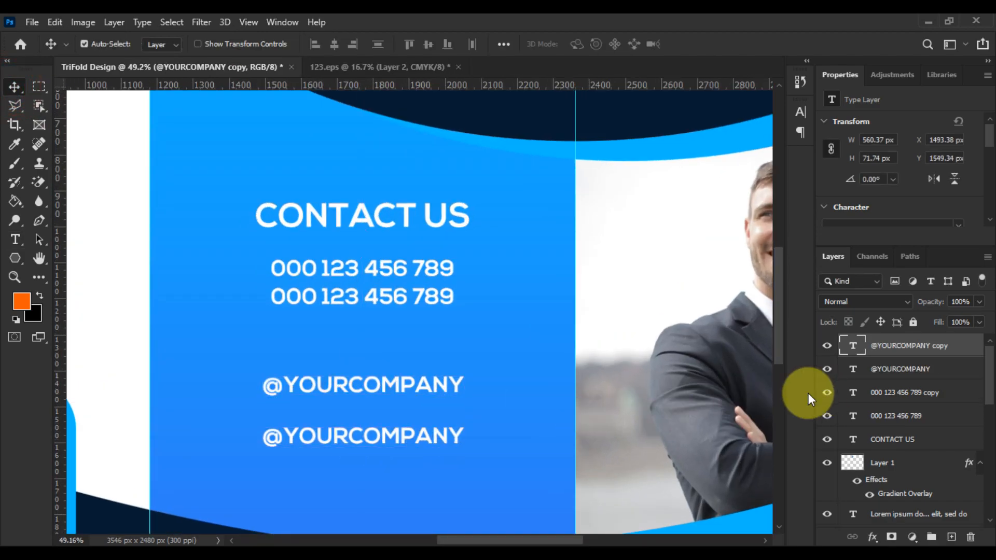
pyautogui.keyDown('shift'); pyautogui.click(877, 370); pyautogui.keyUp('shift')
pyautogui.hotkey('ctrl', 't')
pyautogui.moveTo(397, 392); pyautogui.dragTo(397, 360)
pyautogui.press('Return')
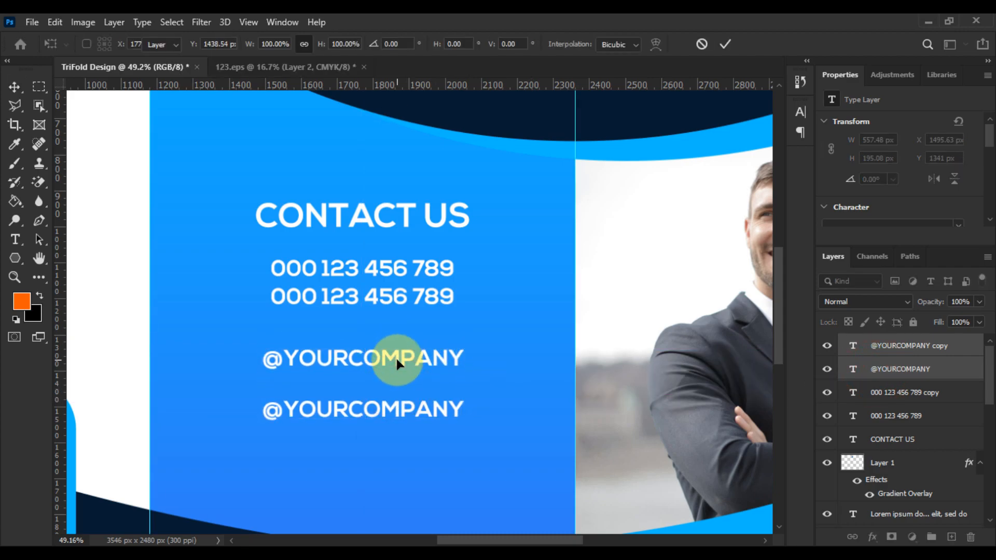
pyautogui.hotkey('ctrl', '0')
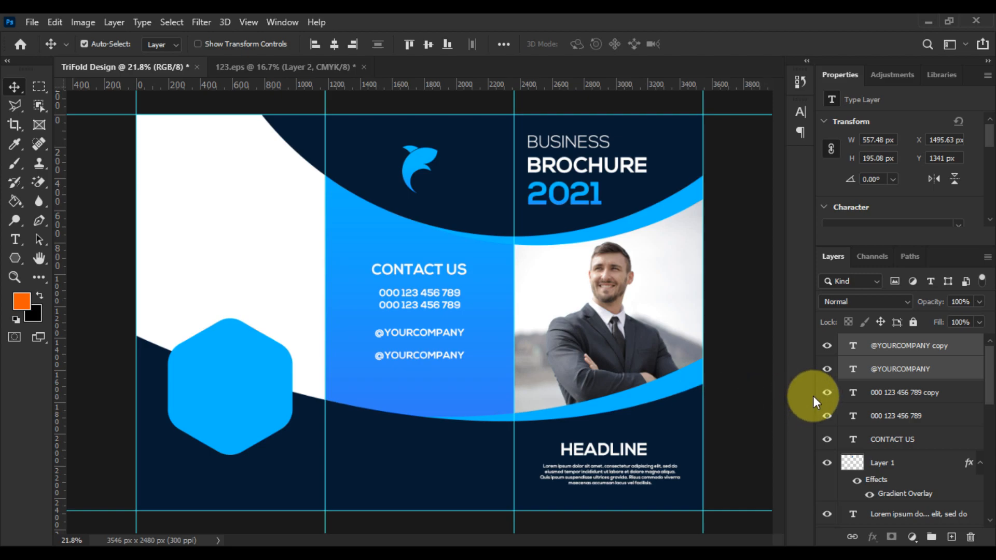
pyautogui.keyDown('shift'); pyautogui.click(893, 447); pyautogui.keyUp('shift')
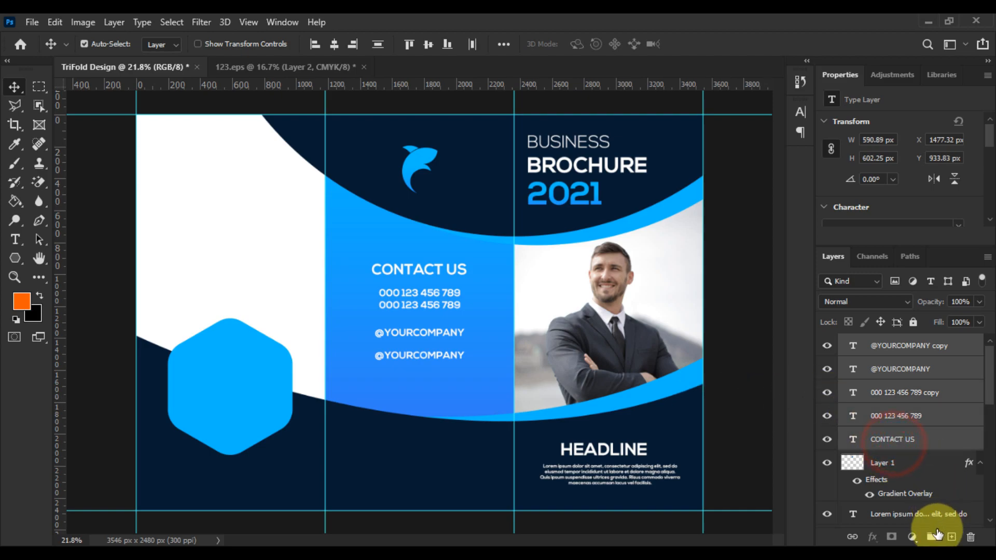
pyautogui.click(931, 537)
pyautogui.hotkey('ctrl', 'a')
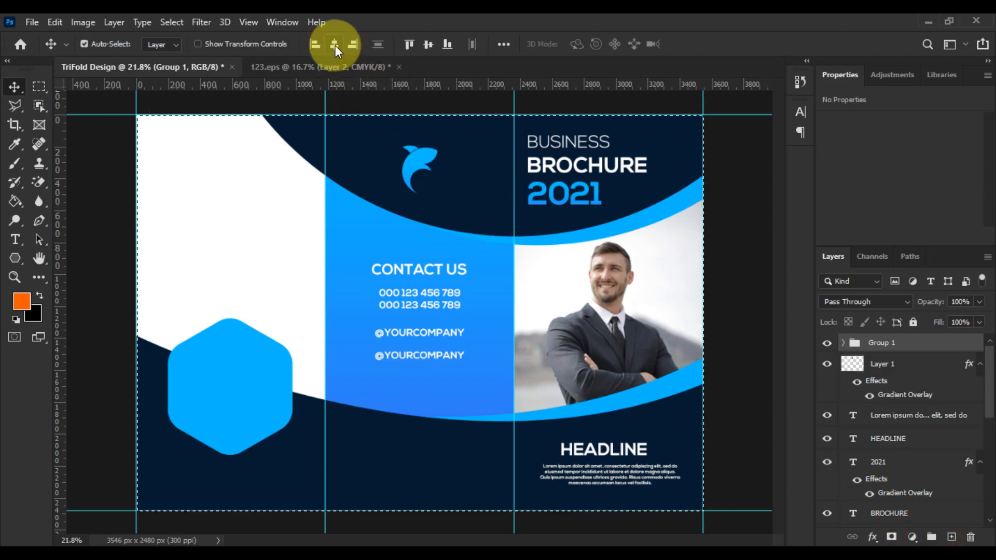
pyautogui.click(427, 45)
pyautogui.hotkey('ctrl', 'd')
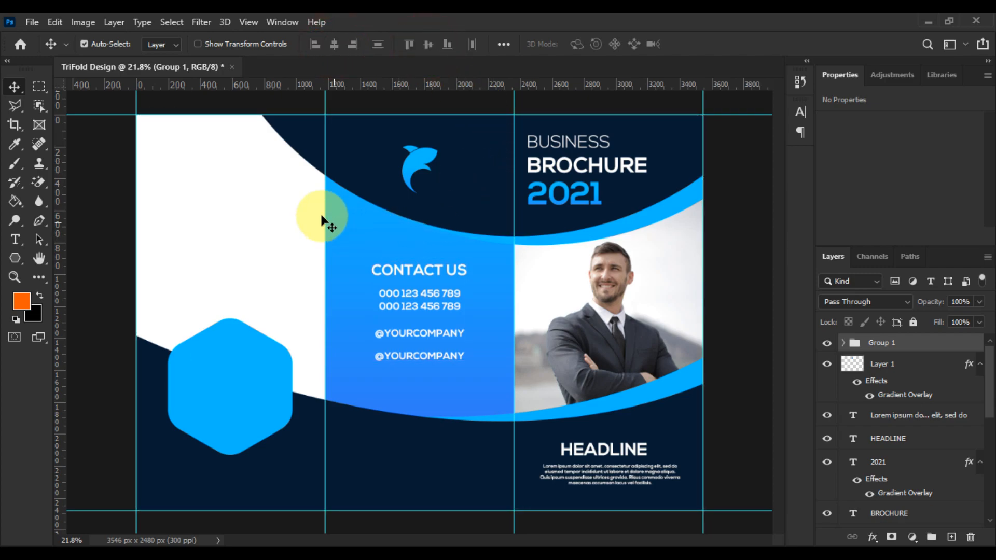
# Step: Open qr-code.psd and return to the TriFold Design document
pyautogui.click(35, 26)
pyautogui.click(37, 47)
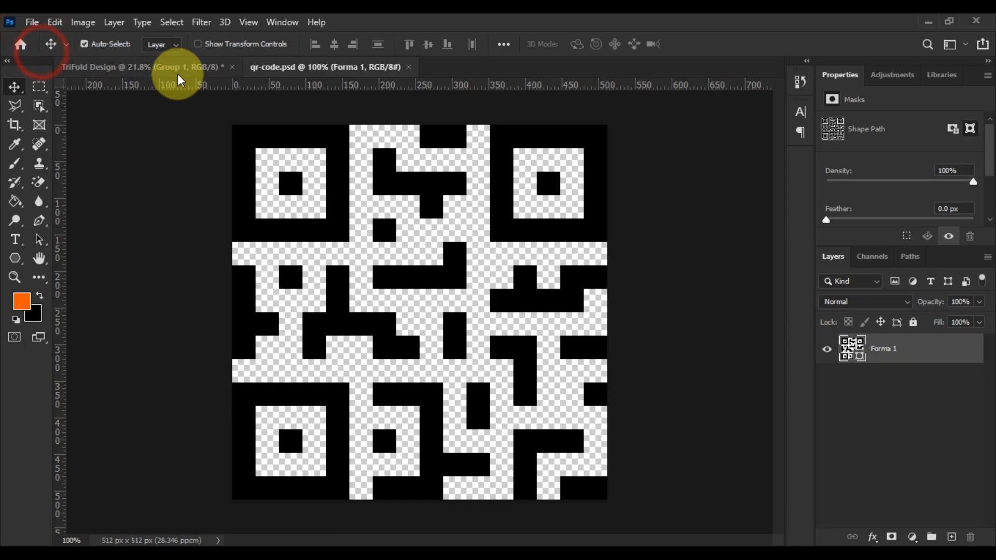
pyautogui.click(178, 67)
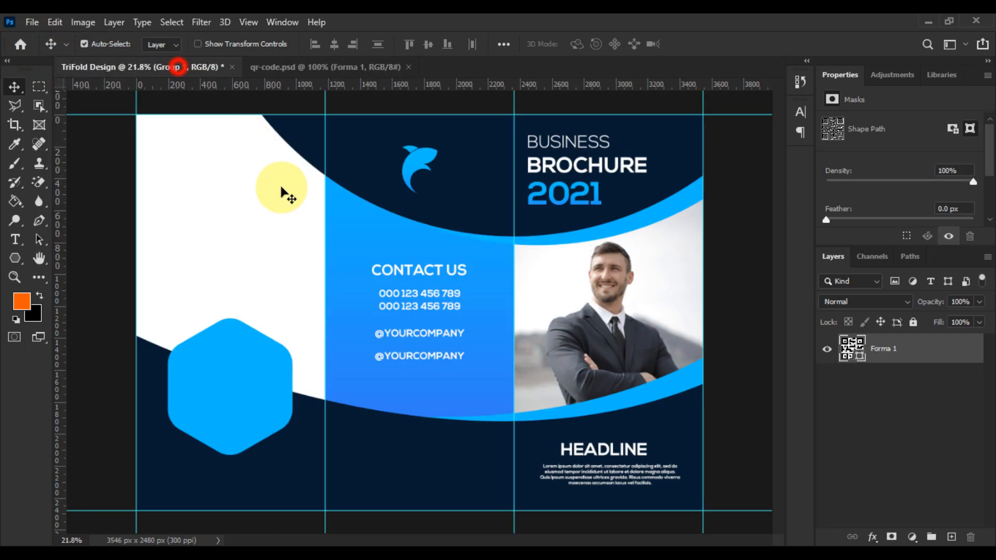
# Step: Draw a square of about 426 px in the lower part of the middle panel, overlapping the navy curve
pyautogui.click(10, 259)
pyautogui.click(59, 261)
pyautogui.scroll(4, 375, 408)
pyautogui.moveTo(356, 412); pyautogui.dragTo(426, 422)
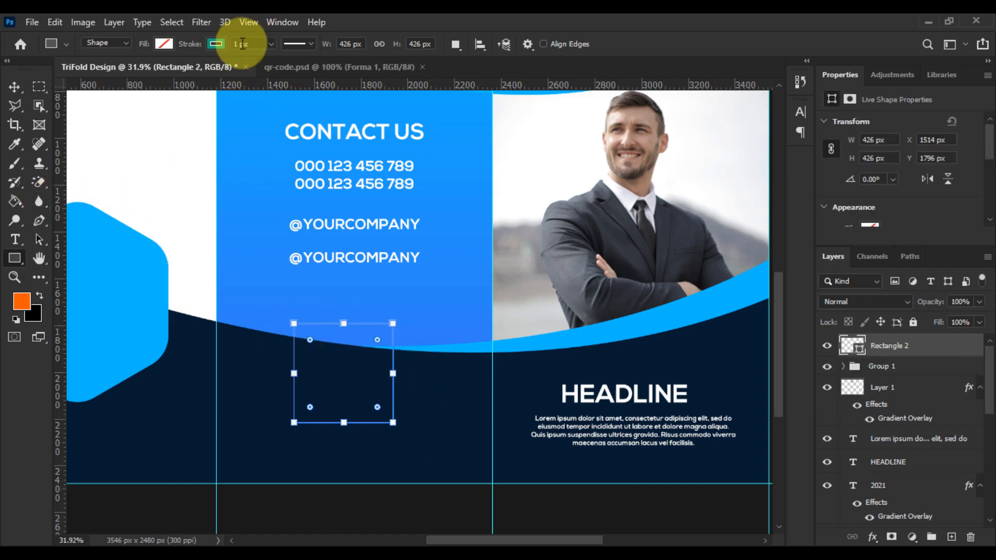
# Step: Remove the square's stroke and fill it with white
pyautogui.click(215, 44)
pyautogui.click(127, 68)
pyautogui.click(155, 43)
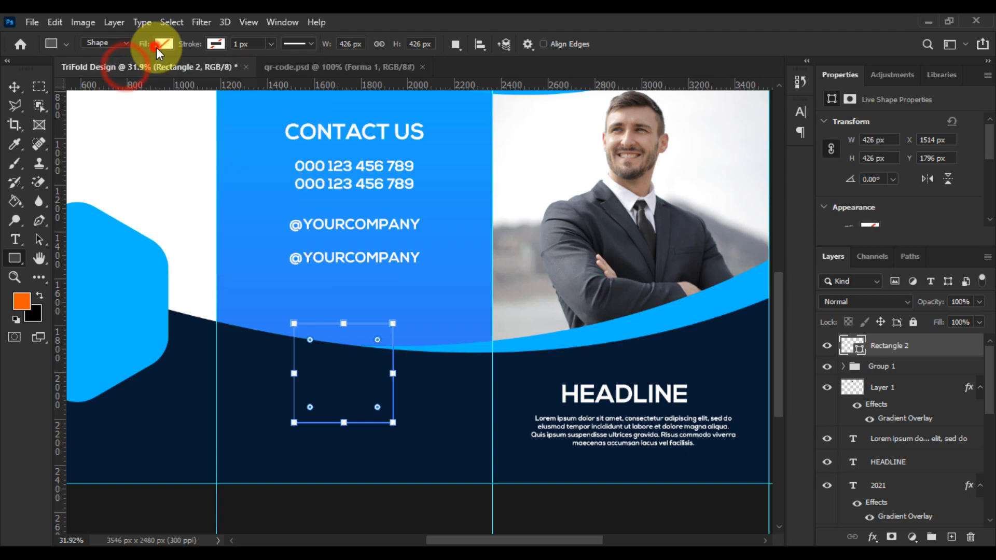
pyautogui.click(254, 71)
pyautogui.moveTo(629, 186); pyautogui.dragTo(545, 159)
pyautogui.click(952, 154)
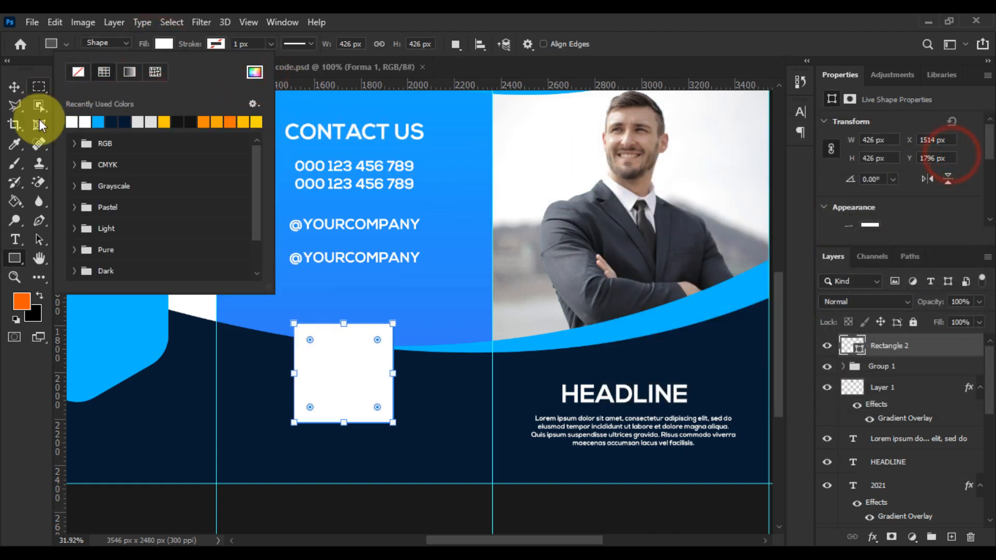
# Step: Centre the white square horizontally on the canvas and raise it slightly
pyautogui.click(14, 87)
pyautogui.click(334, 45)
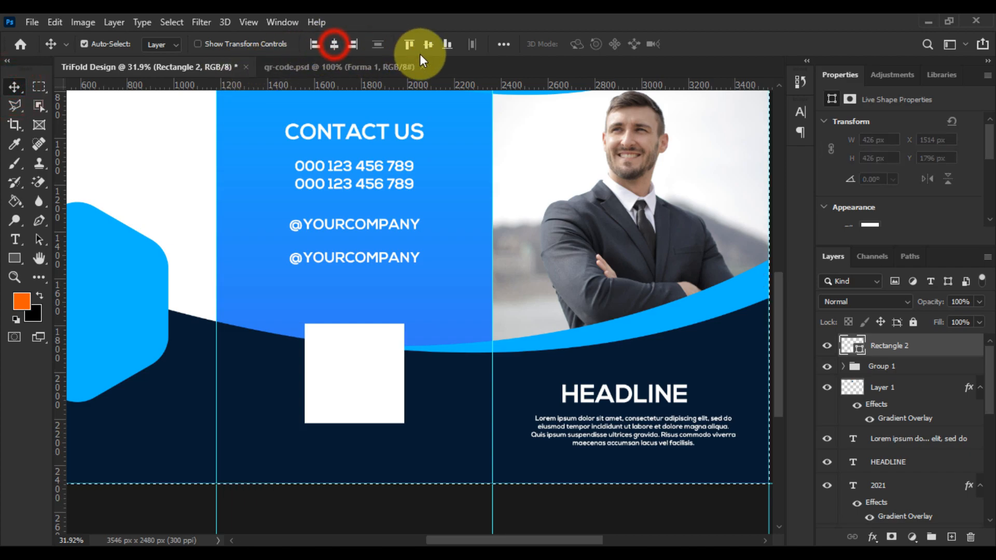
pyautogui.scroll(1, 399, 311)
pyautogui.moveTo(360, 378)
pyautogui.mouseDown()
pyautogui.moveTo(353, 352)
pyautogui.moveTo(360, 360)
pyautogui.mouseUp()
# Step: Copy the QR code from qr-code.psd into the brochure, over the middle panel
pyautogui.click(345, 68)
pyautogui.moveTo(302, 142); pyautogui.dragTo(281, 214)
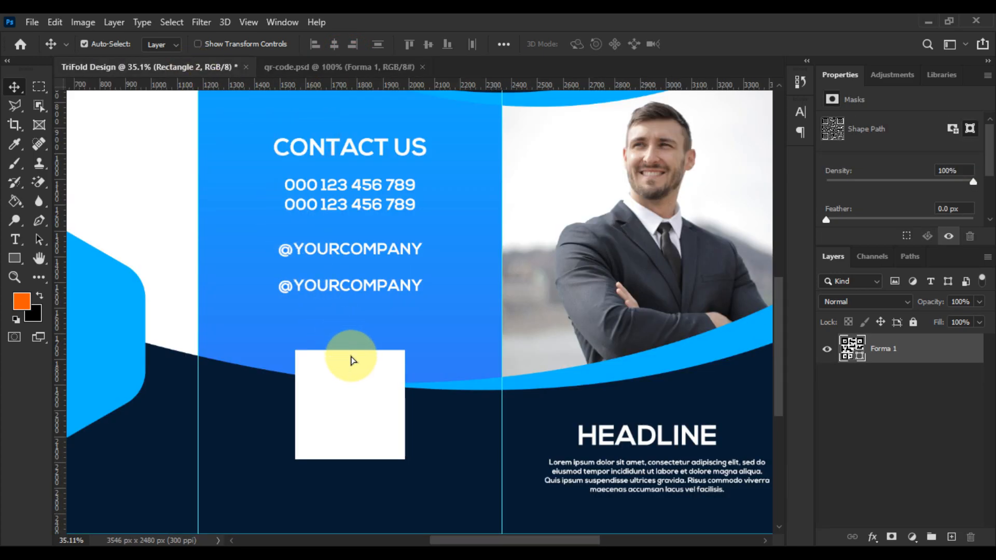
pyautogui.moveTo(352, 360); pyautogui.dragTo(346, 348)
# Step: Scale the QR code down to fit centred inside the white square with an even margin, and select both layers
pyautogui.hotkey('ctrl', 't')
pyautogui.moveTo(416, 288); pyautogui.dragTo(405, 308)
pyautogui.moveTo(376, 350); pyautogui.dragTo(377, 399)
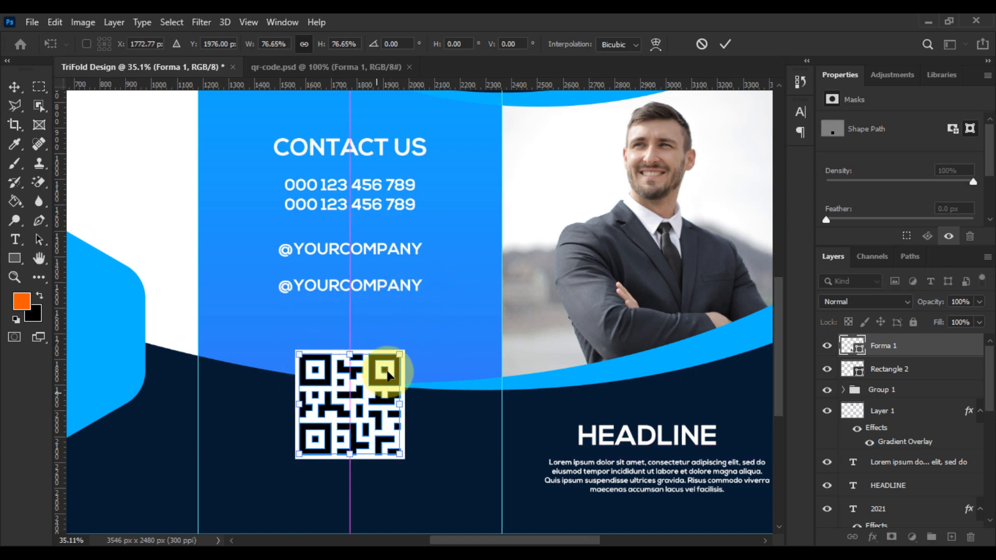
pyautogui.moveTo(398, 355); pyautogui.dragTo(393, 366)
pyautogui.press('Return')
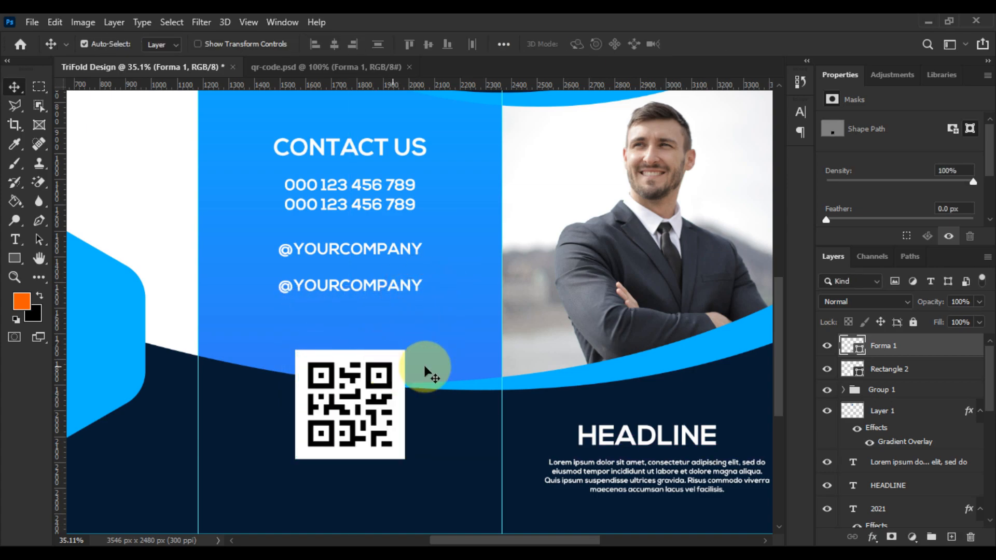
pyautogui.keyDown('shift'); pyautogui.click(856, 370); pyautogui.keyUp('shift')
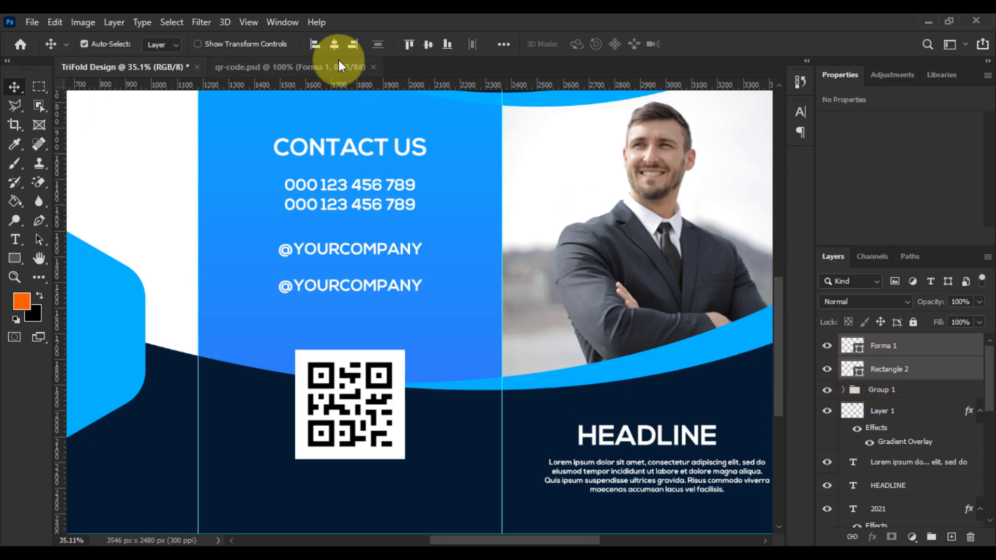
pyautogui.scroll(-4, 383, 259)
pyautogui.scroll(5, 391, 338)
pyautogui.moveTo(398, 327); pyautogui.dragTo(347, 149)
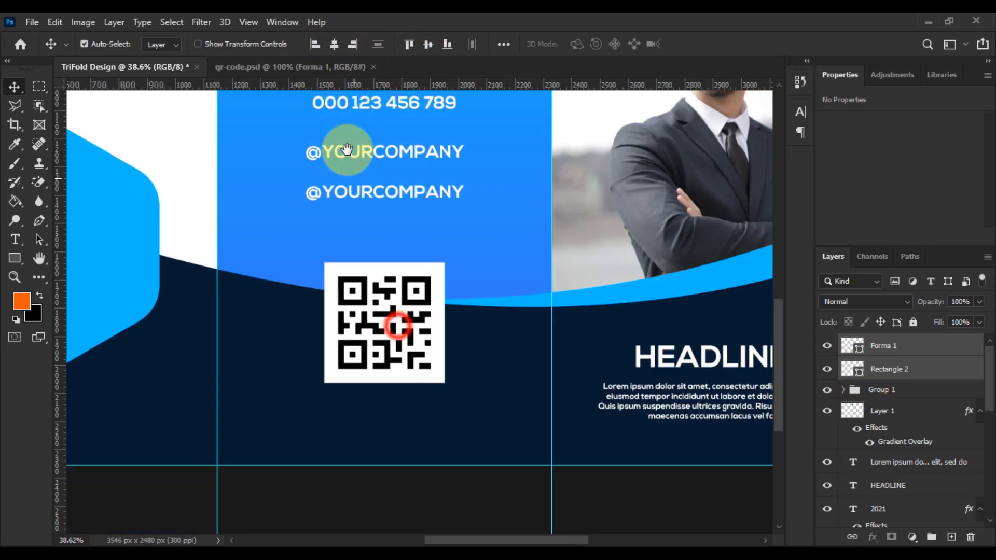
pyautogui.click(15, 239)
pyautogui.click(243, 439)
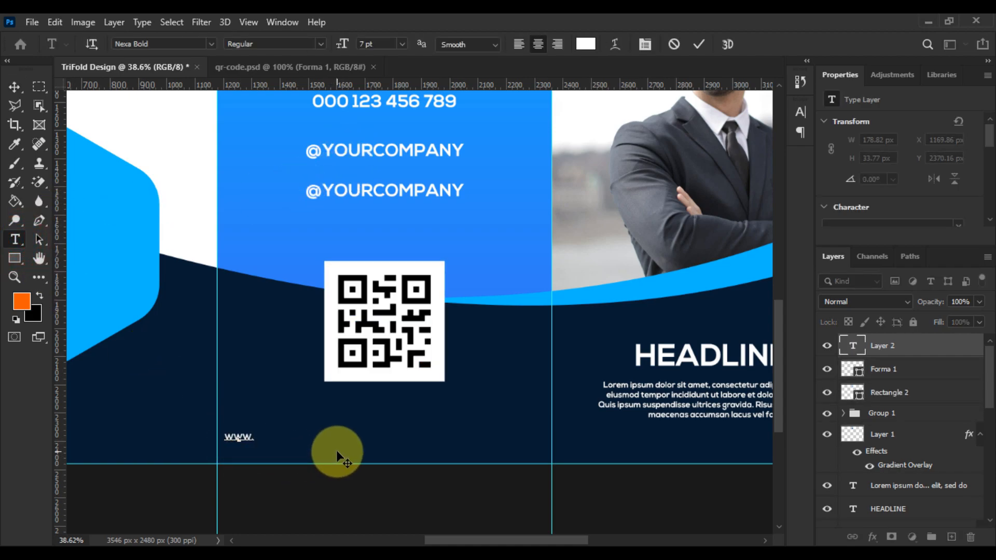
pyautogui.write('www.yourwebsite.c')
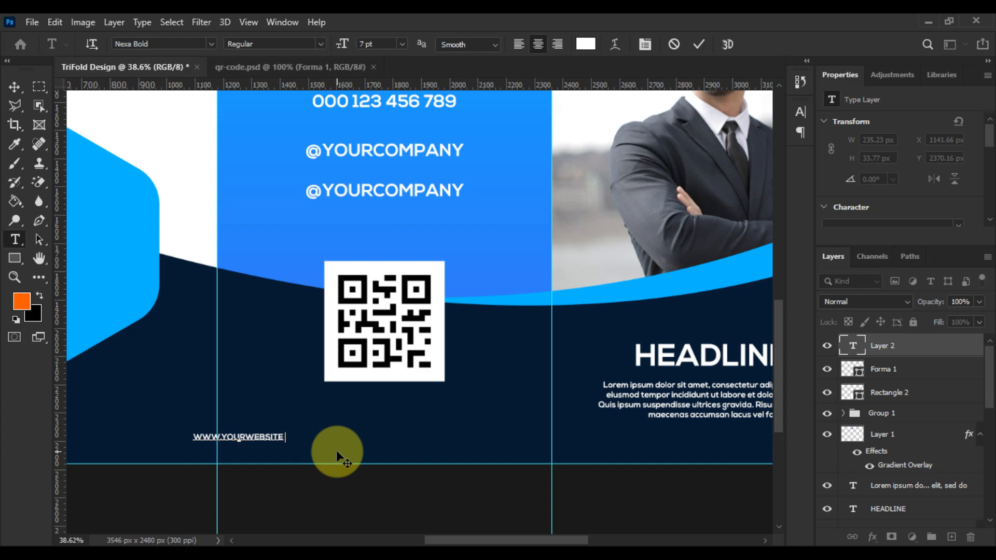
pyautogui.press('BackSpace')
pyautogui.press('BackSpace')
pyautogui.write('url.com')
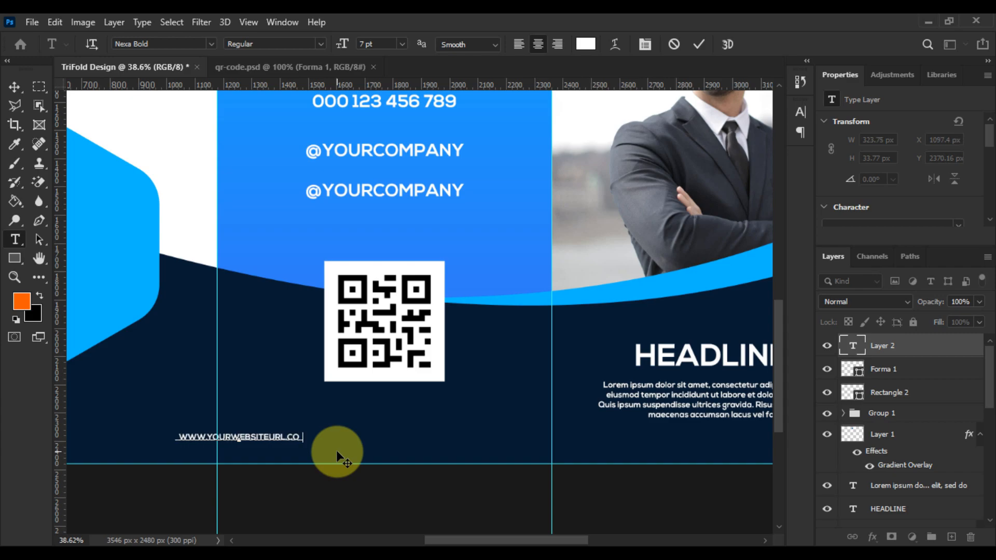
pyautogui.click(14, 90)
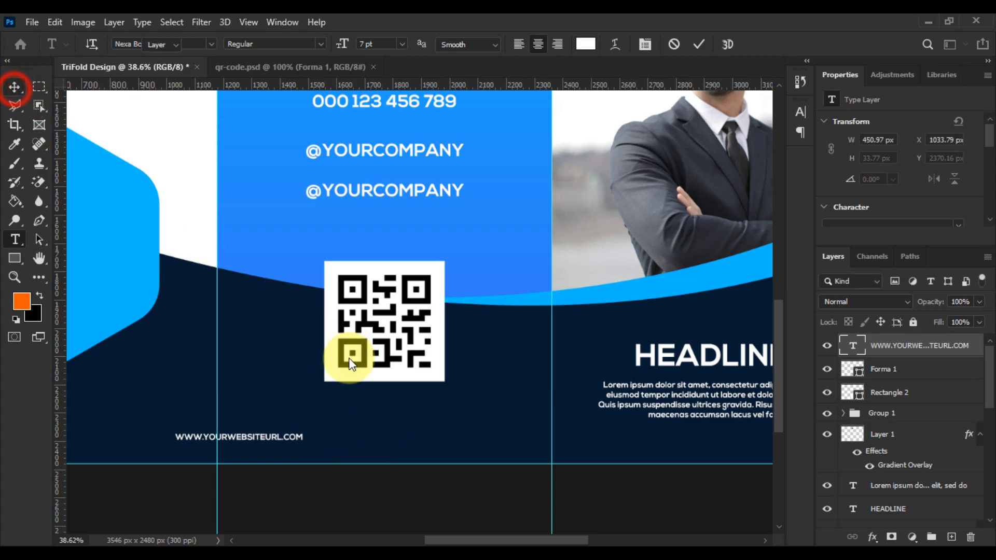
# Step: Enlarge the website address to about 741 px wide and centre it below the QR code at about Y 2314 px
pyautogui.hotkey('ctrl', 't')
pyautogui.moveTo(307, 437); pyautogui.dragTo(445, 434)
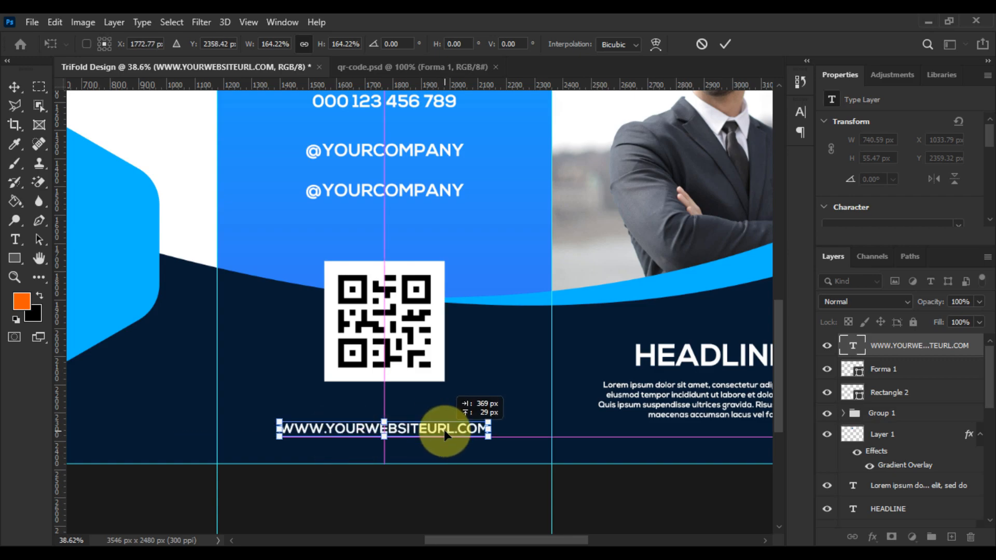
pyautogui.moveTo(445, 431); pyautogui.dragTo(444, 426)
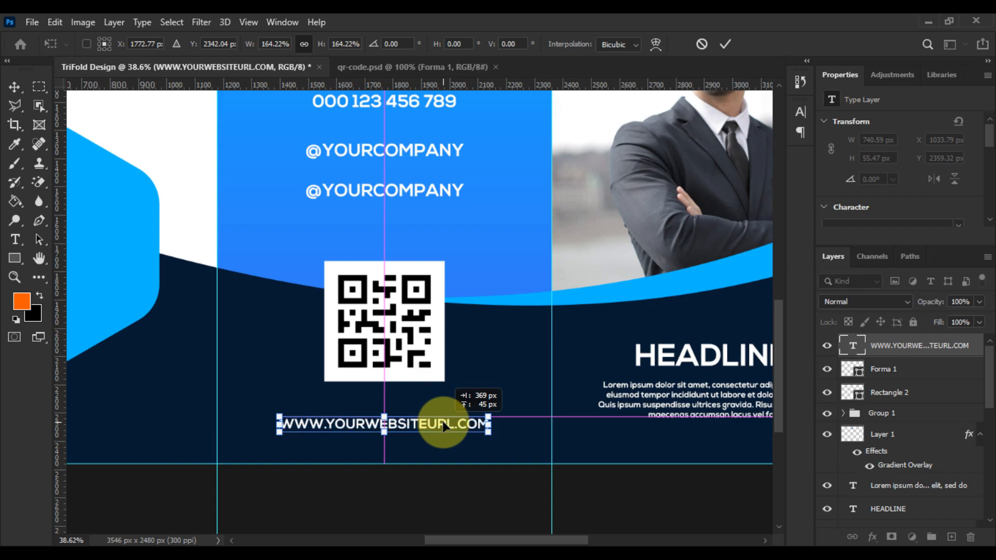
pyautogui.press('Return')
pyautogui.hotkey('ctrl', '0')
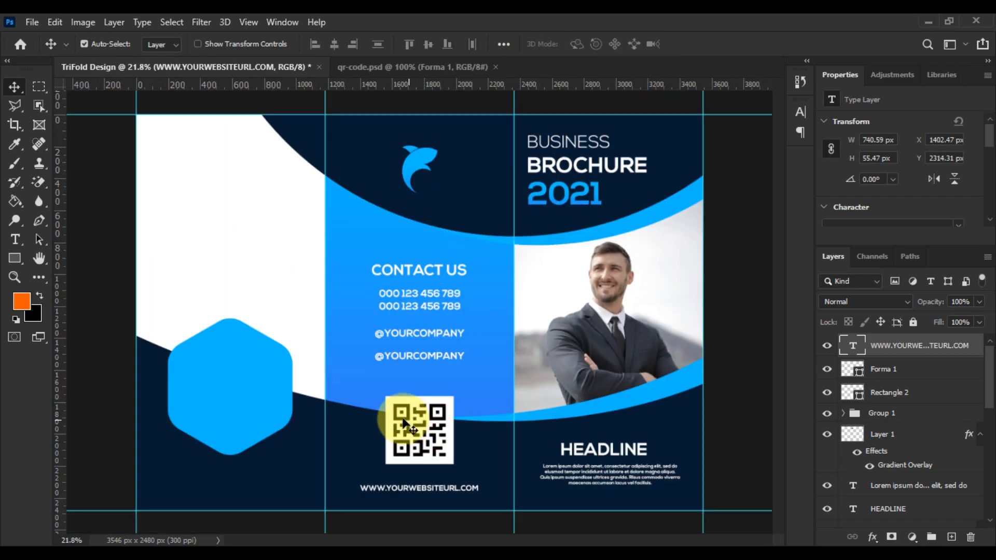
# Step: Add the text "your content" in 7 pt Nexa Bold, coloured navy 051b31, on the white area of the left panel
pyautogui.scroll(4, 342, 381)
pyautogui.moveTo(239, 325); pyautogui.dragTo(337, 433)
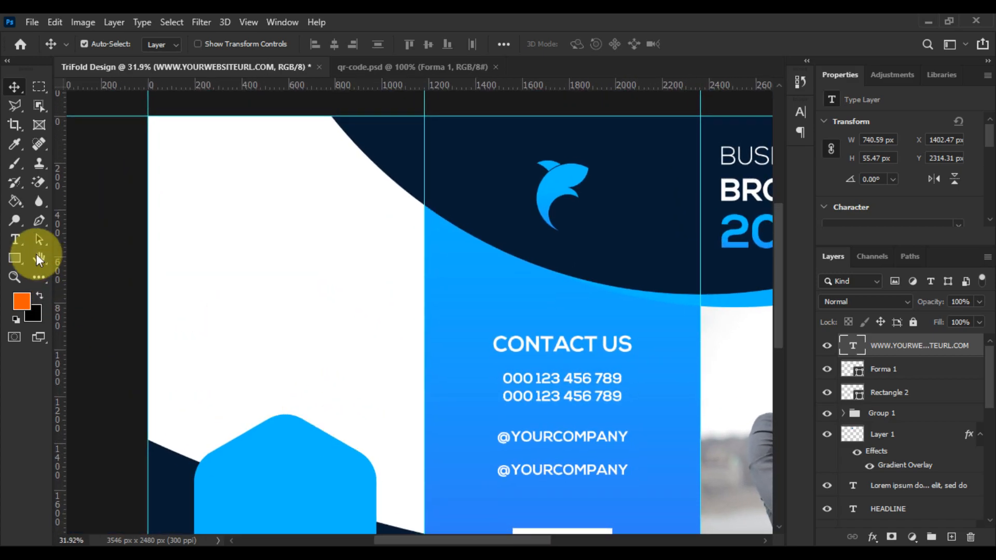
pyautogui.click(16, 240)
pyautogui.click(179, 223)
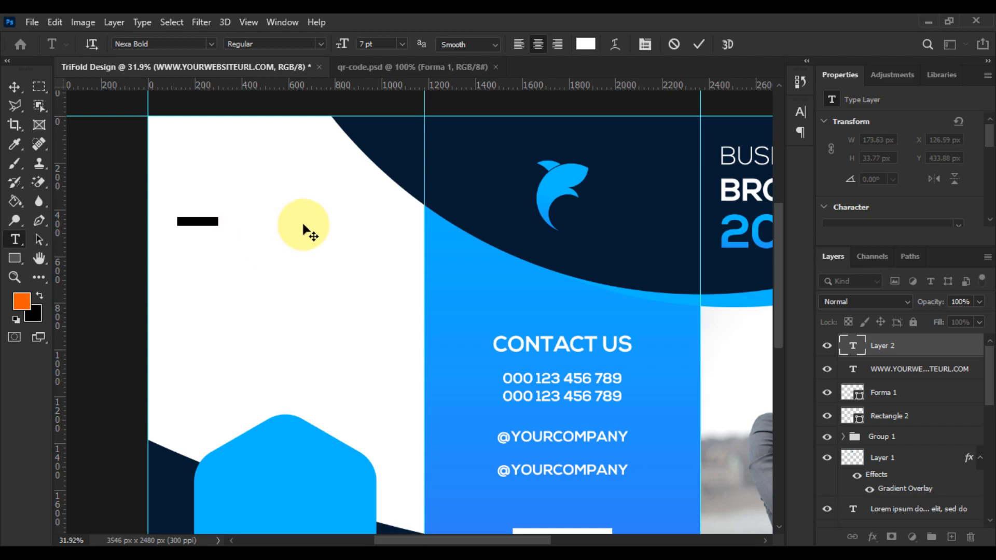
pyautogui.click(586, 44)
pyautogui.click(469, 159)
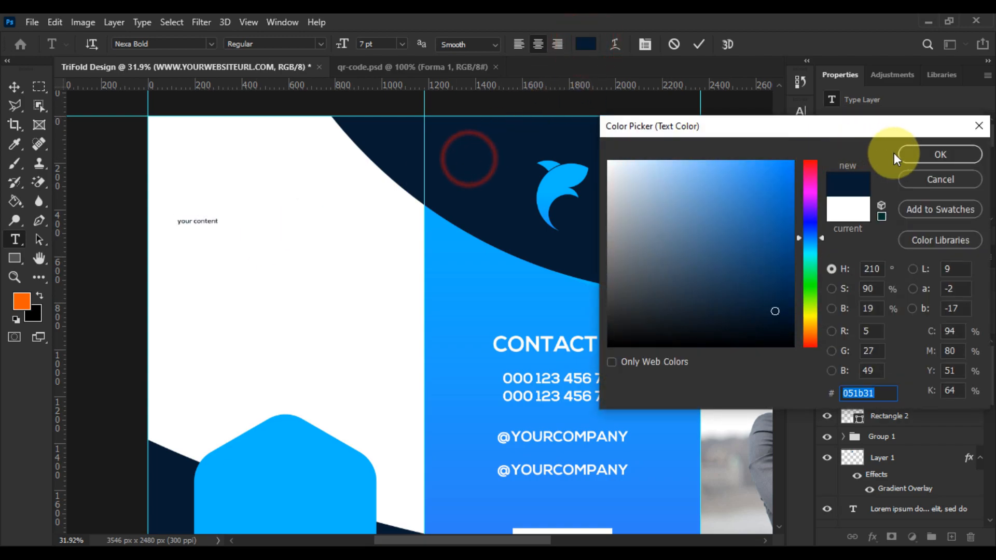
pyautogui.click(907, 155)
pyautogui.click(14, 86)
# Step: Enlarge the "your content" text on the left panel to about 625 px wide, keeping its proportions
pyautogui.hotkey('ctrl', 't')
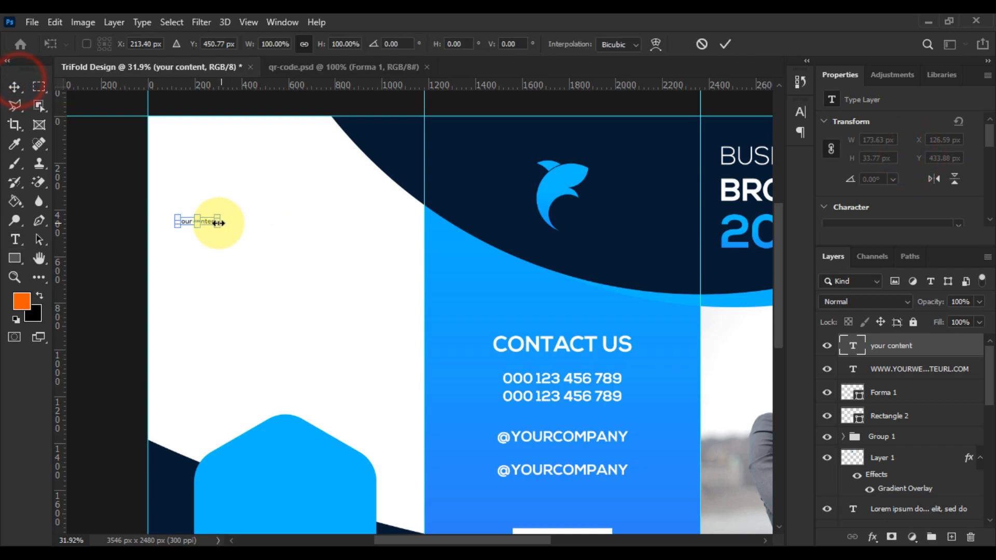
pyautogui.moveTo(219, 223); pyautogui.dragTo(324, 226)
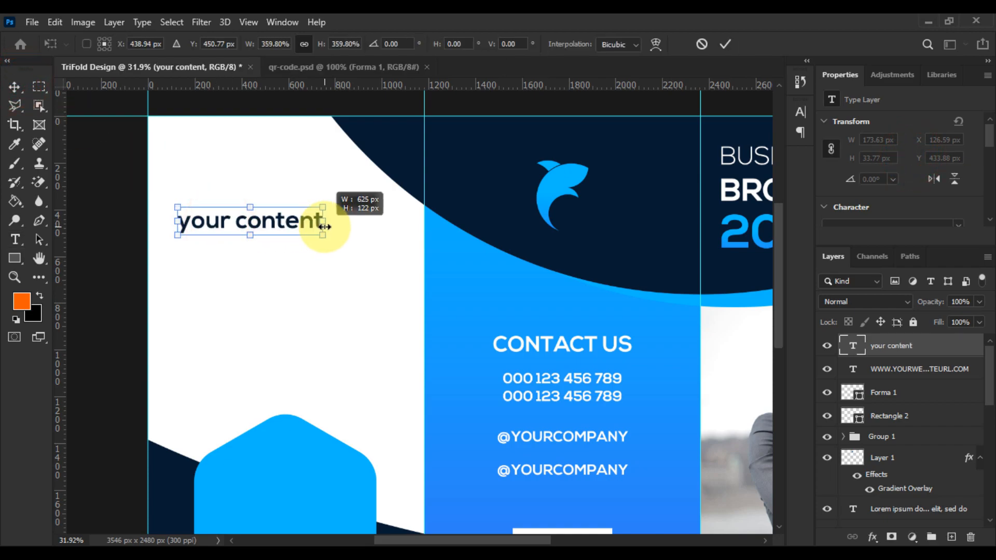
pyautogui.press('Return')
# Step: Replace the left panel's heading text with YOUR CONTENT in capitals, split over two lines
pyautogui.click(14, 239)
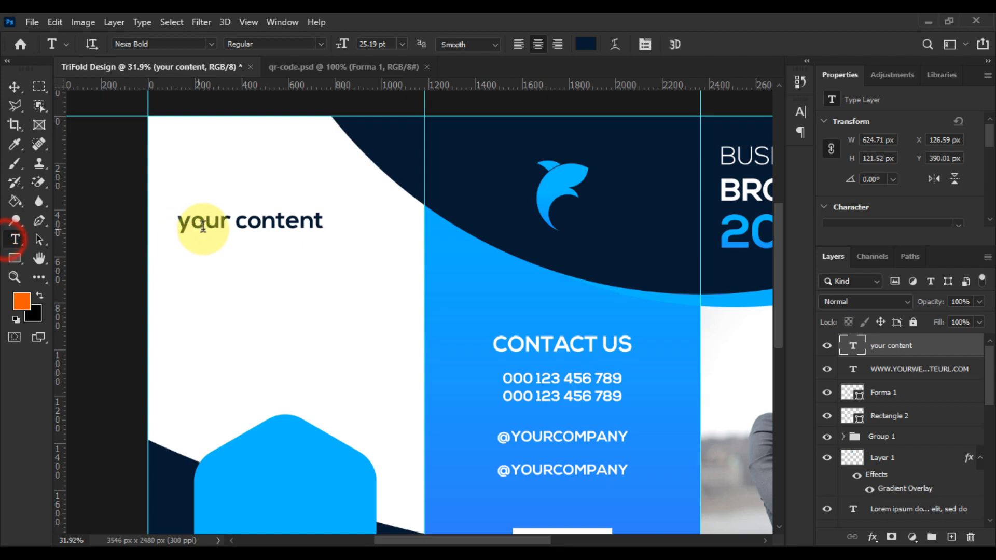
pyautogui.tripleClick(202, 227)
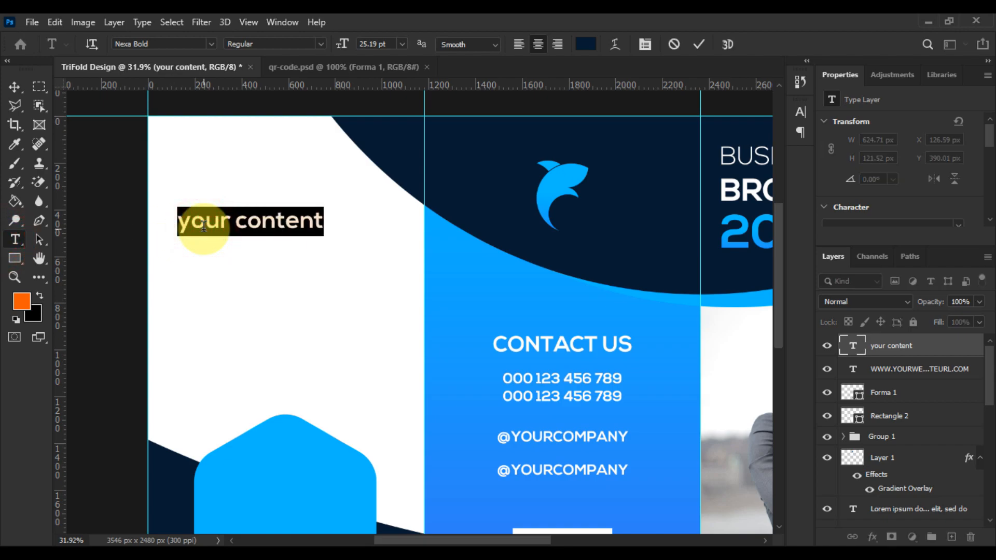
pyautogui.write('YOUR')
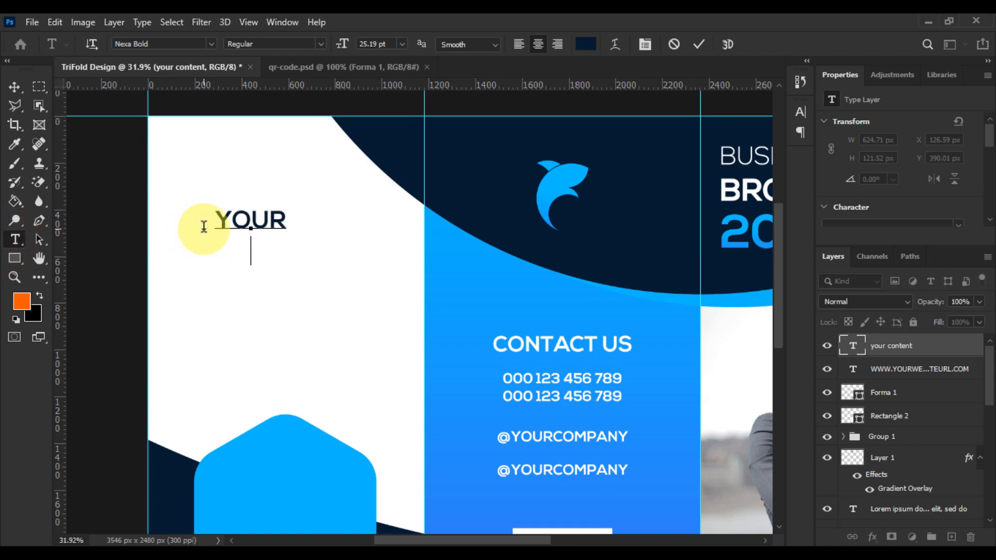
pyautogui.write(' CONTENT')
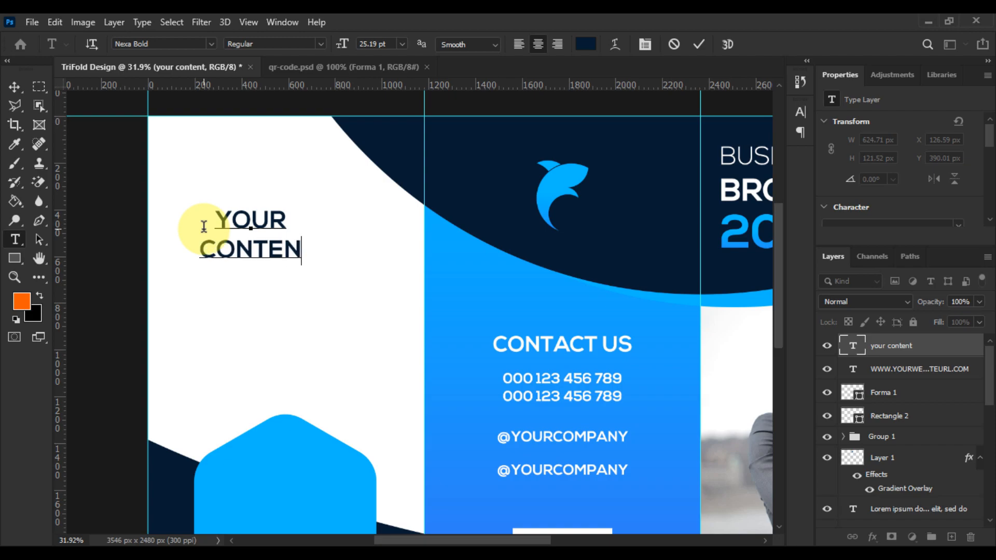
# Step: Left-align the YOUR CONTENT heading and move it to the left panel's upper-left corner, at about X 112 px, Y 91 px
pyautogui.hotkey('ctrl', 'a')
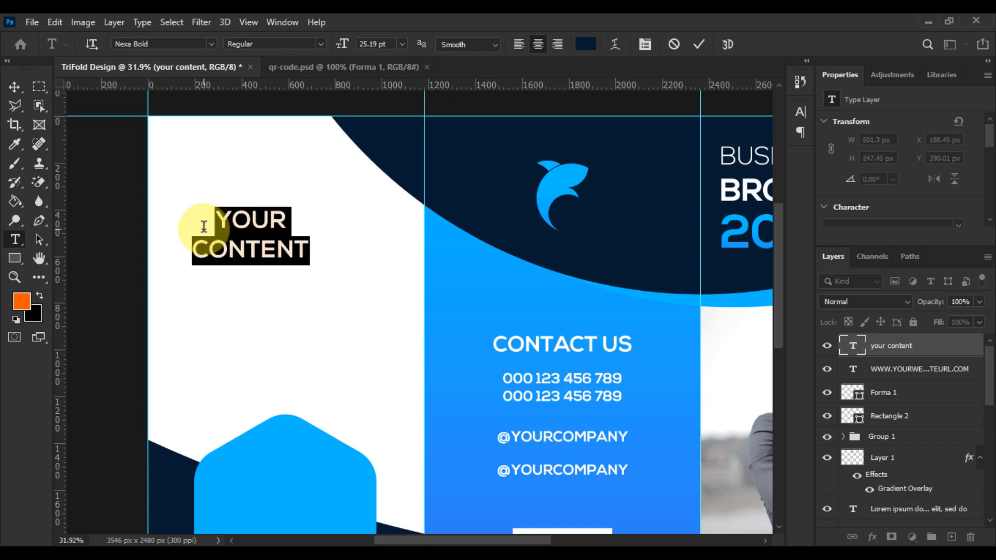
pyautogui.click(518, 45)
pyautogui.click(9, 83)
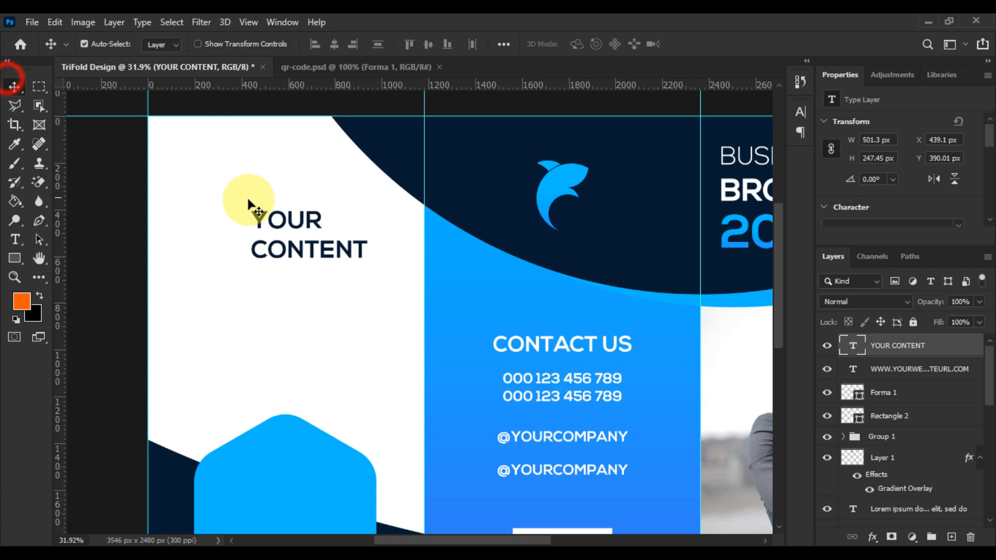
pyautogui.moveTo(280, 220); pyautogui.dragTo(204, 156)
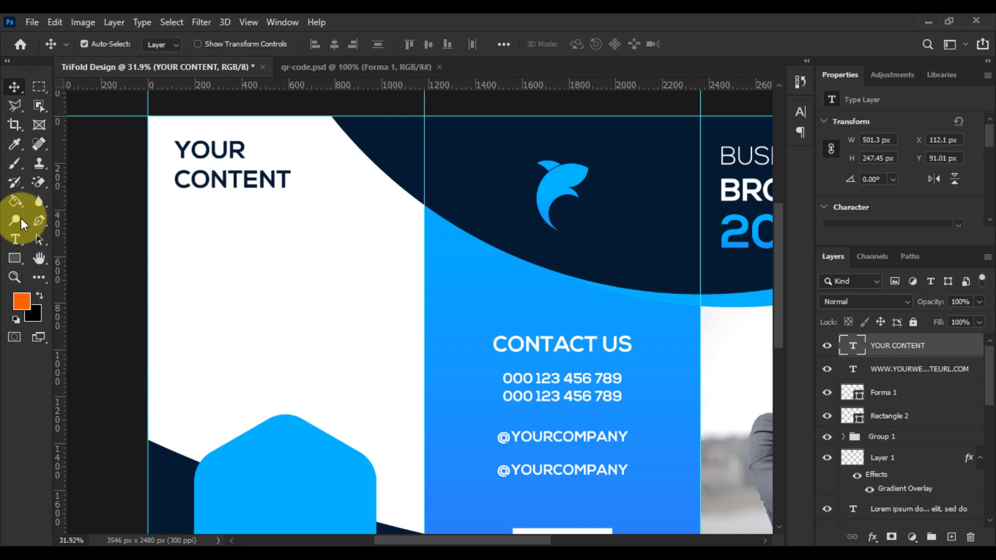
# Step: Add a Lorem ipsum paragraph box about 899 px wide and 354 px high below the YOUR CONTENT heading, and increase its font size slightly
pyautogui.click(12, 242)
pyautogui.moveTo(182, 238); pyautogui.dragTo(381, 310)
pyautogui.moveTo(391, 318); pyautogui.dragTo(393, 320)
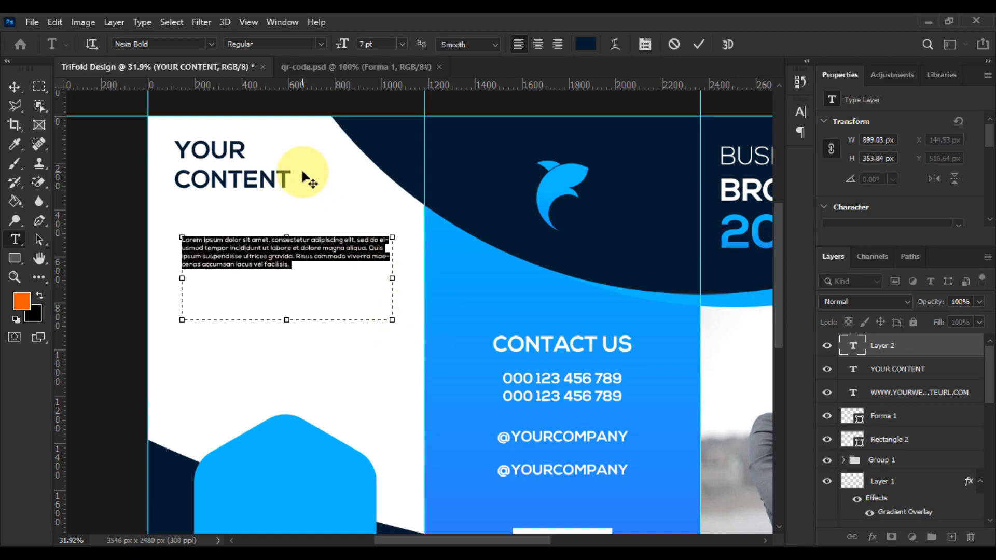
pyautogui.moveTo(342, 47); pyautogui.dragTo(347, 47)
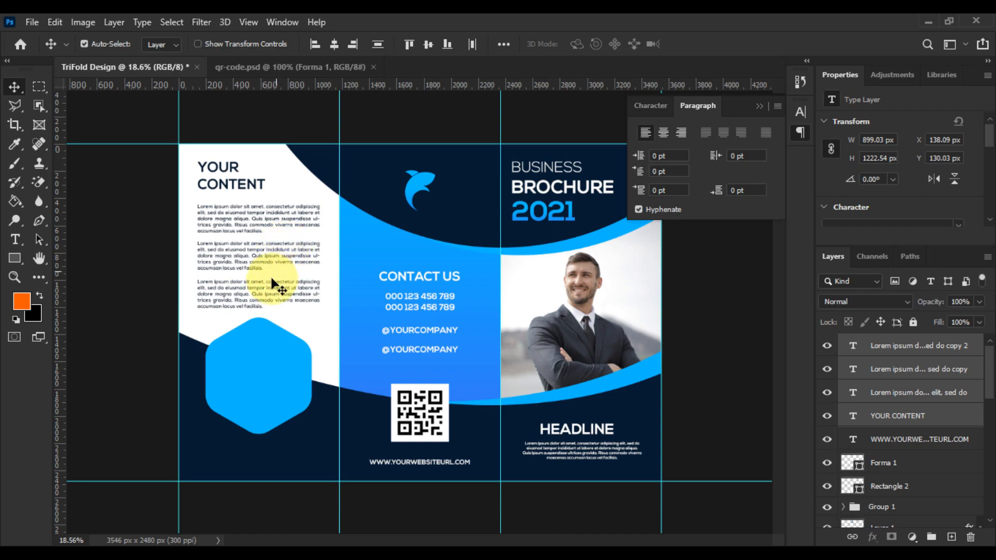